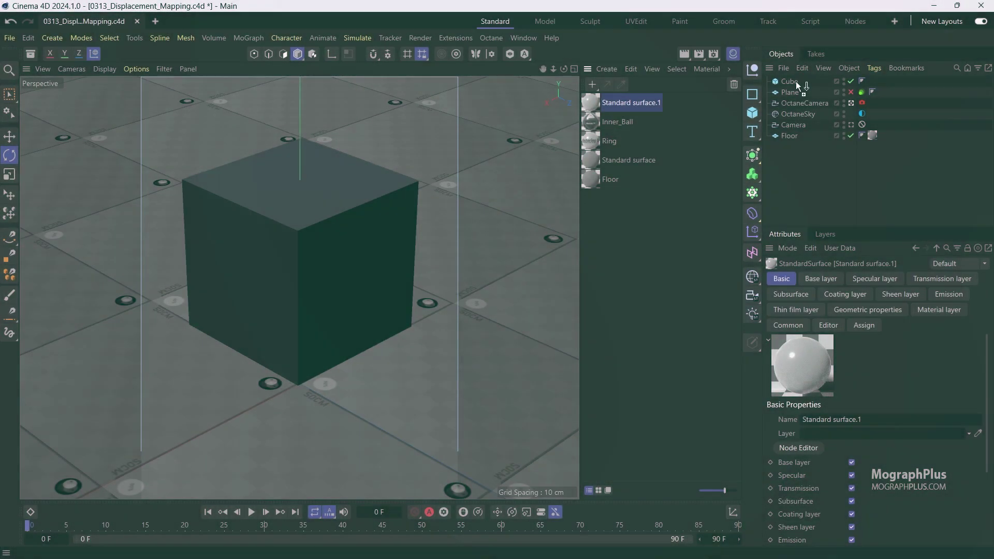
# Assign the Standard surface.1 material to the Cube and open it in the Octane Node Editor with its Standard surface node selected
pyautogui.moveTo(796, 82); pyautogui.dragTo(796, 82)
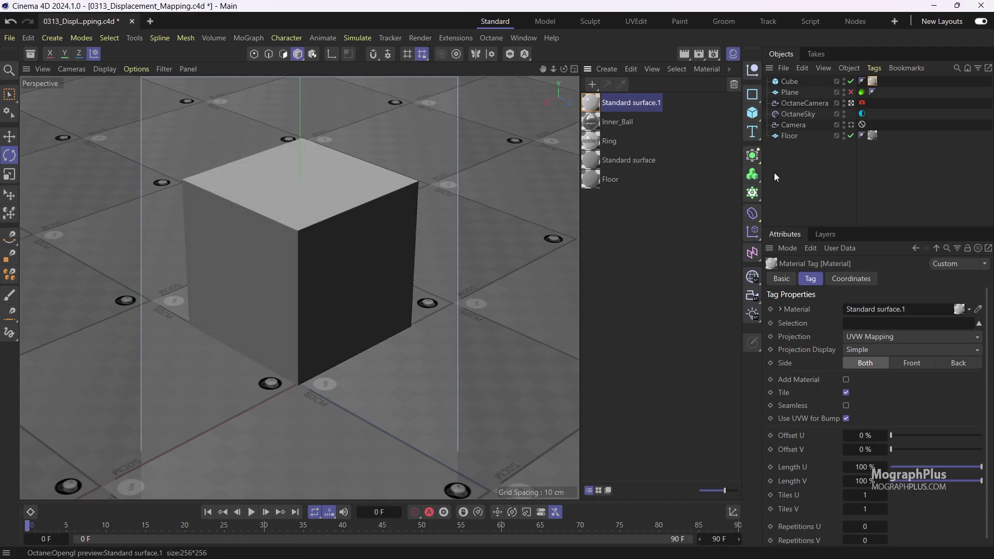
pyautogui.click(647, 106)
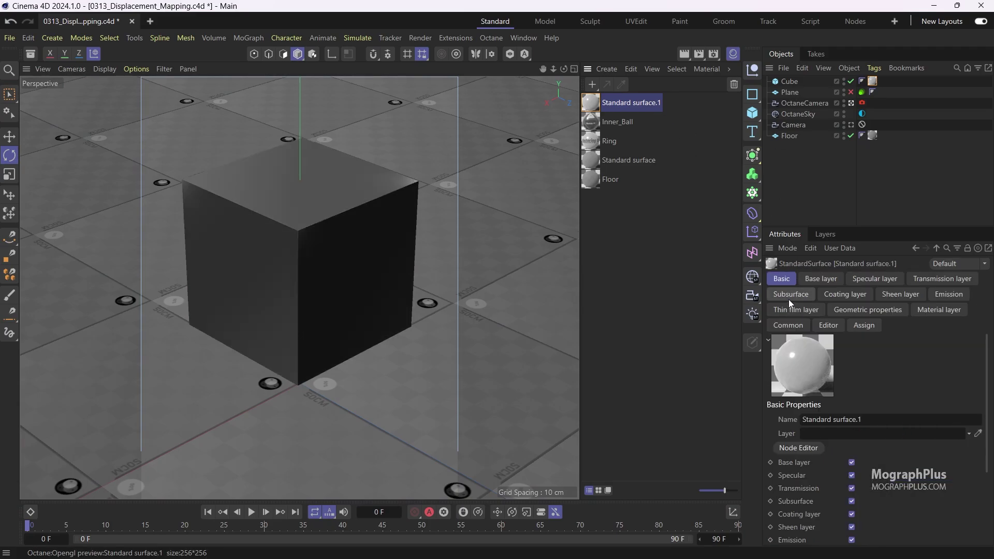
pyautogui.click(795, 448)
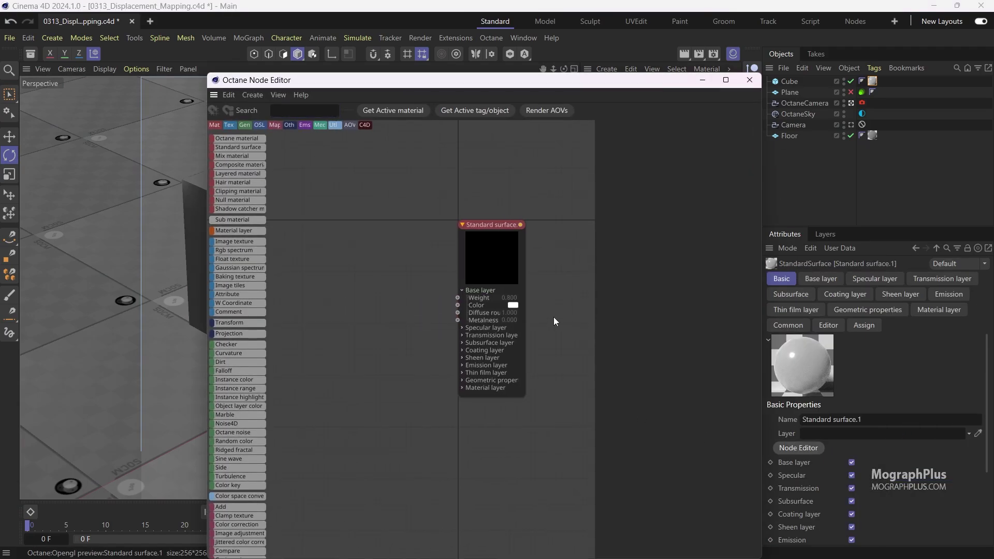
pyautogui.click(505, 230)
pyautogui.moveTo(429, 74); pyautogui.dragTo(306, 79)
# Open the Octane Live Viewer and set its zoom factor to 1
pyautogui.click(490, 38)
pyautogui.click(514, 73)
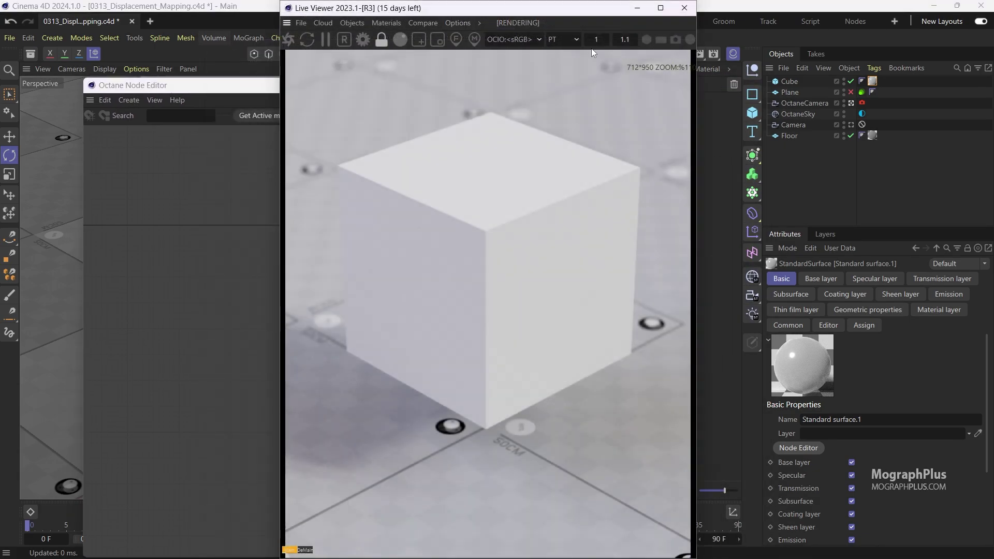
pyautogui.doubleClick(624, 40)
pyautogui.write('1')
pyautogui.press('Return')
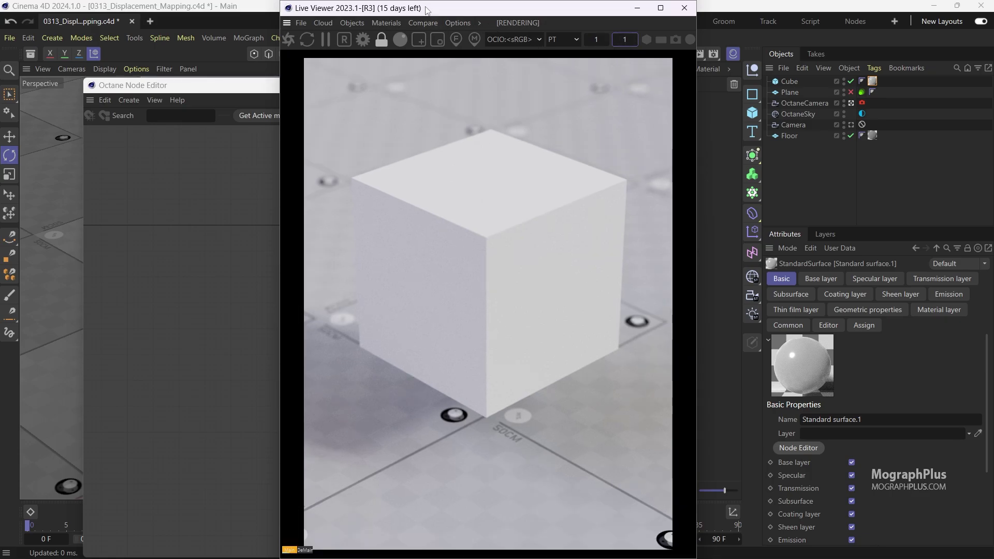
# Switch the Live Viewer render mode to Wire and arrange its window so the object list stays accessible
pyautogui.moveTo(428, 10); pyautogui.dragTo(672, 35)
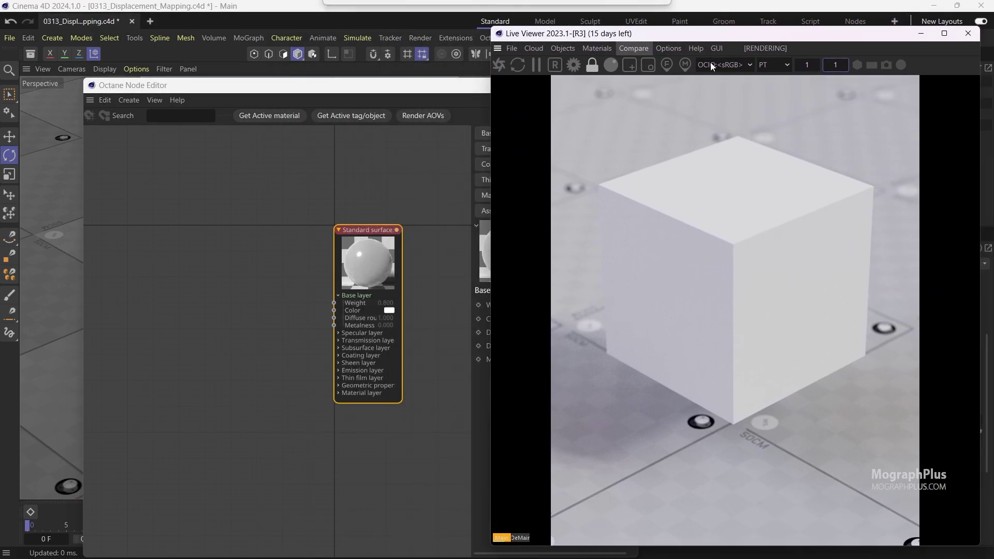
pyautogui.click(775, 69)
pyautogui.click(784, 223)
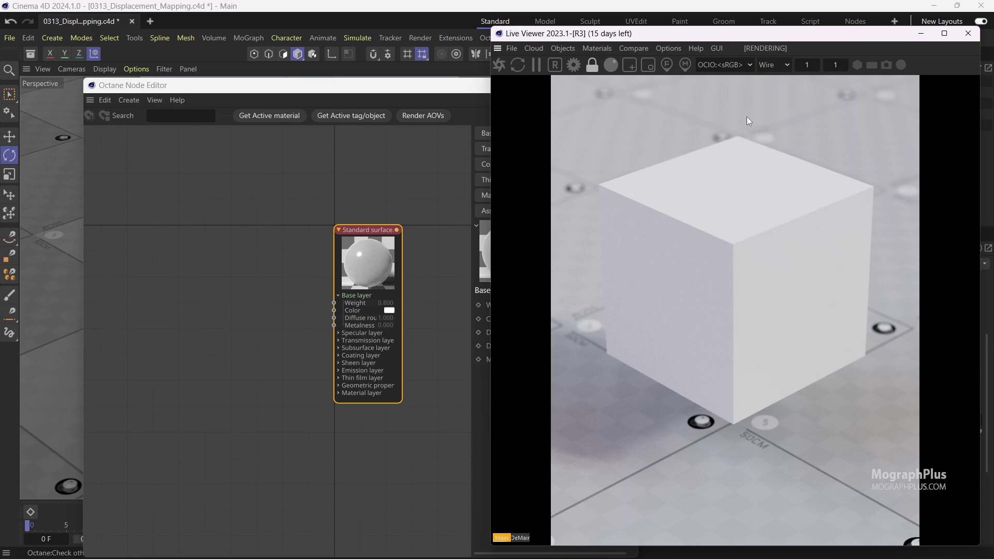
pyautogui.moveTo(393, 93); pyautogui.dragTo(259, 108)
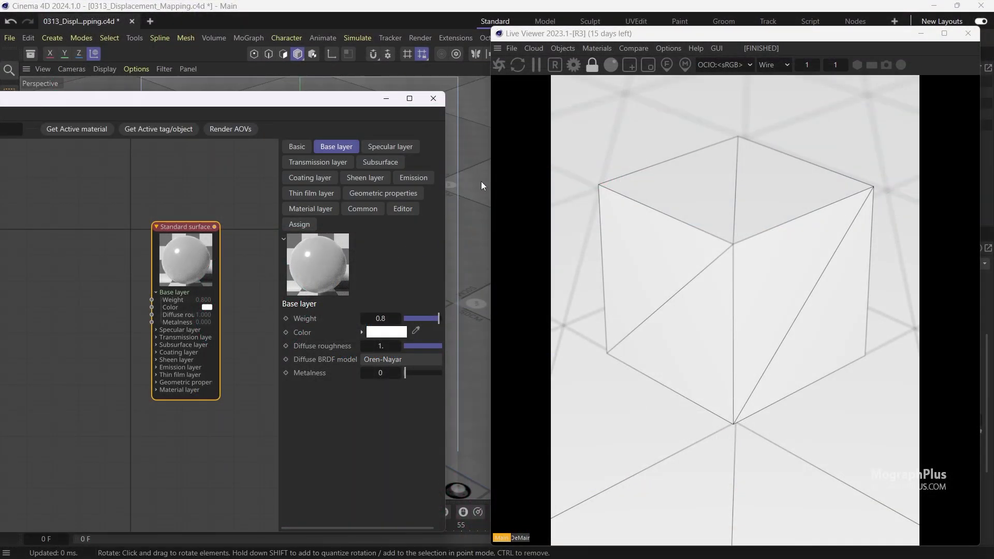
pyautogui.moveTo(492, 156); pyautogui.dragTo(563, 151)
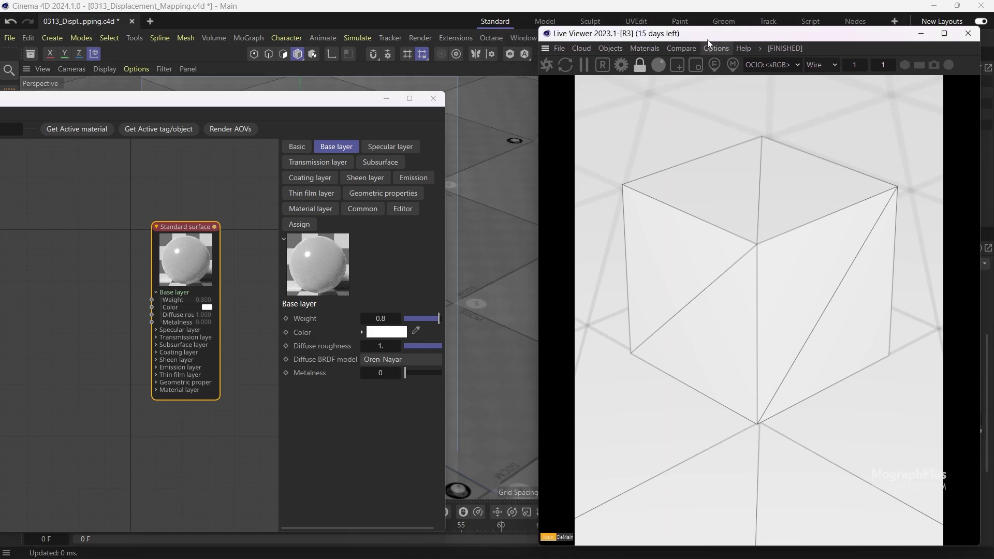
pyautogui.moveTo(706, 42); pyautogui.dragTo(282, 45)
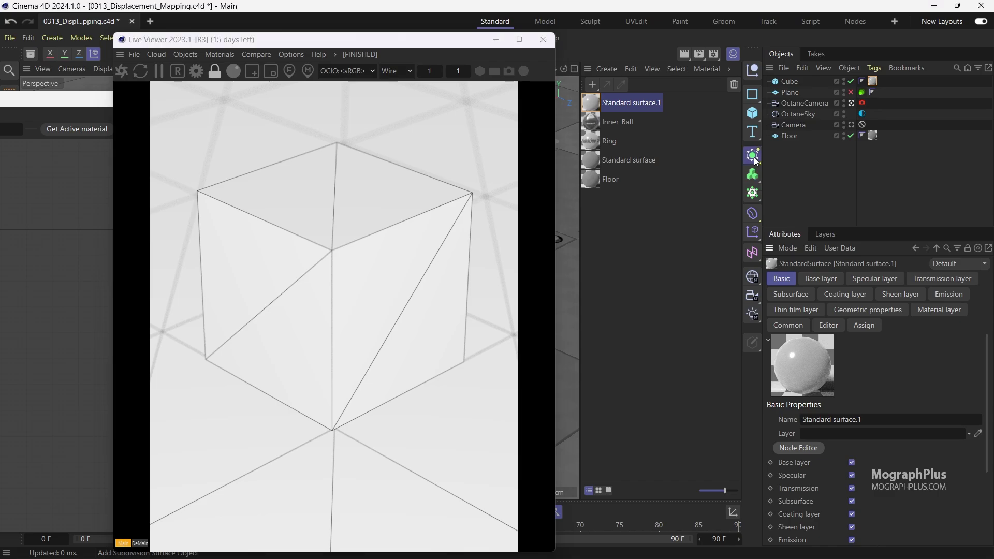
# Add a Subdivision Surface, make the Cube its child, and select the Subdivision Surface
pyautogui.click(753, 155)
pyautogui.moveTo(791, 93); pyautogui.dragTo(798, 81)
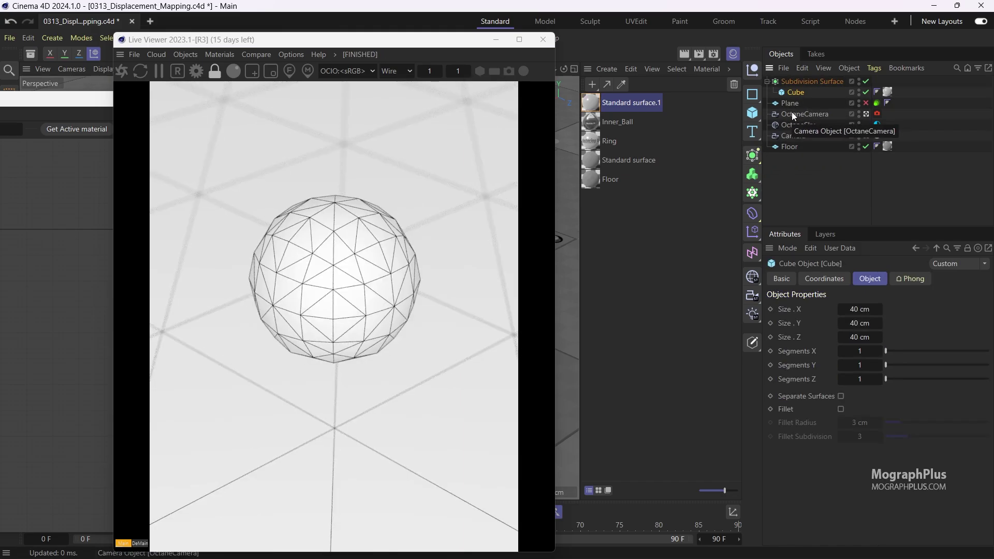
pyautogui.click(809, 83)
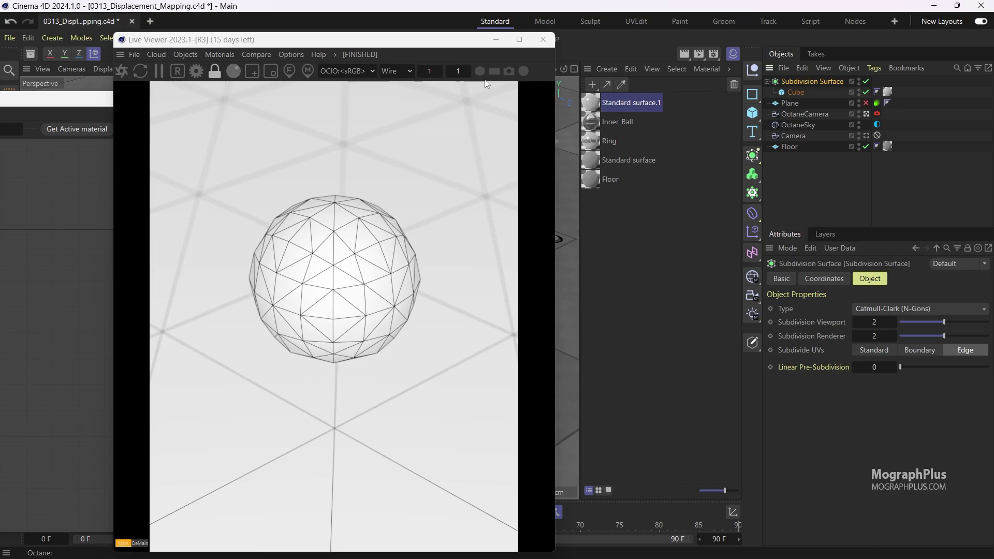
pyautogui.moveTo(466, 40); pyautogui.dragTo(467, 27)
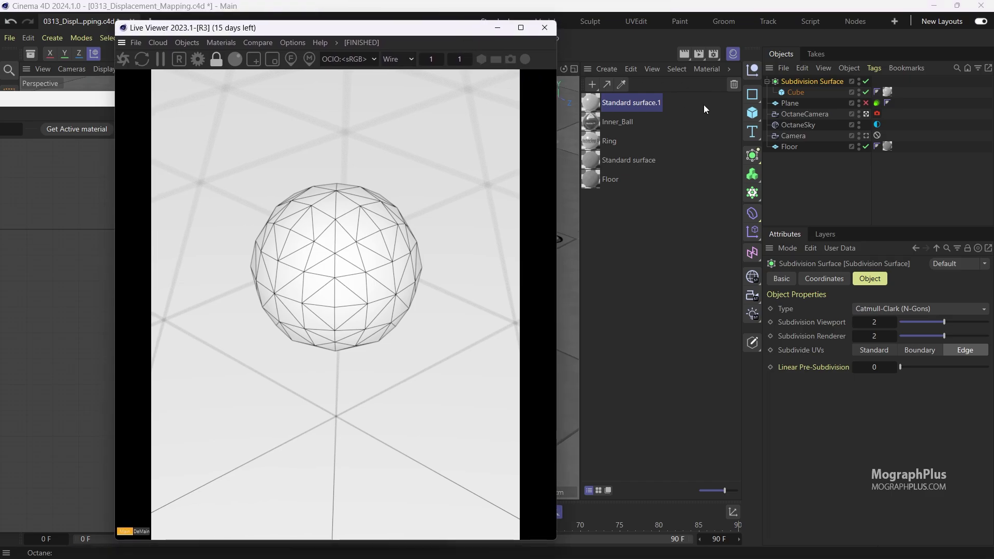
# Try viewport subdivision levels 1 and 0 on the Subdivision Surface, and raise the level to 4
pyautogui.click(874, 322)
pyautogui.write('1')
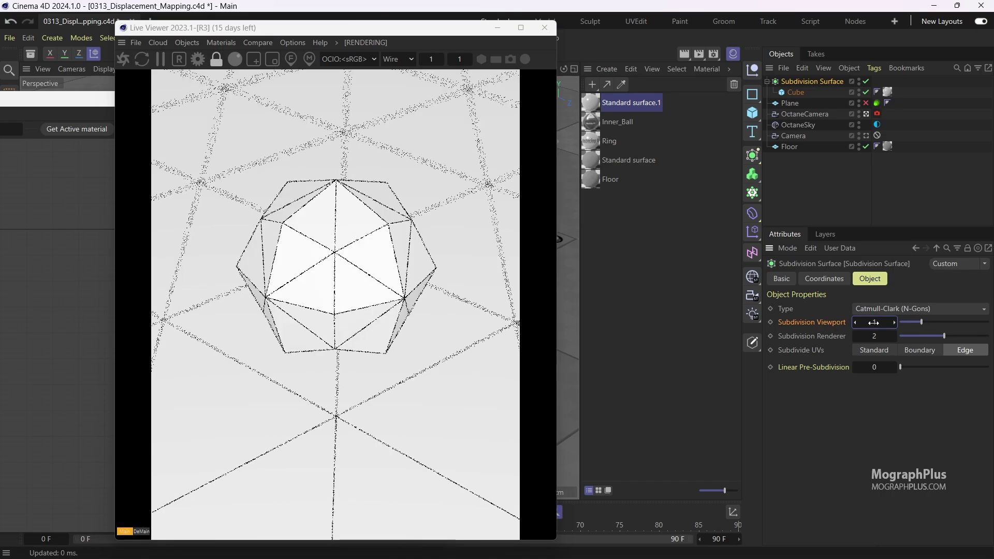
pyautogui.moveTo(874, 322); pyautogui.dragTo(874, 322)
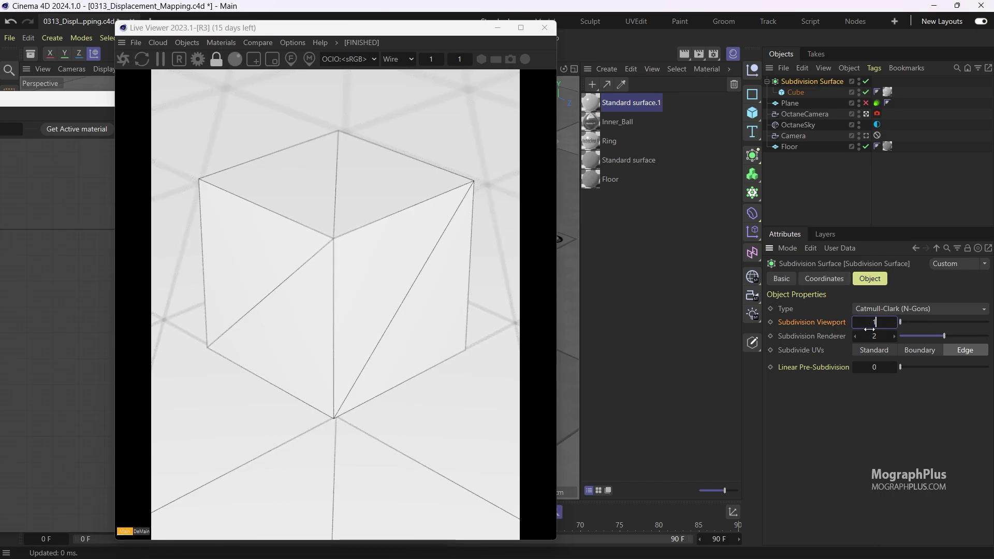
pyautogui.click(895, 322)
pyautogui.click(895, 322)
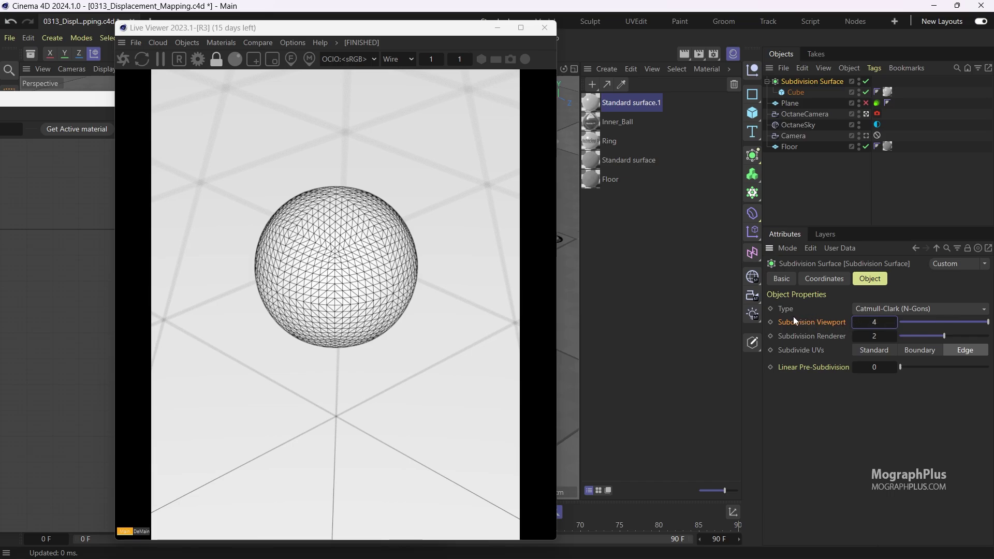
# Change the Subdivision Surface type to OpenSubdiv Bilinear and, after trying different densities, set the viewport subdivision to 2
pyautogui.click(872, 308)
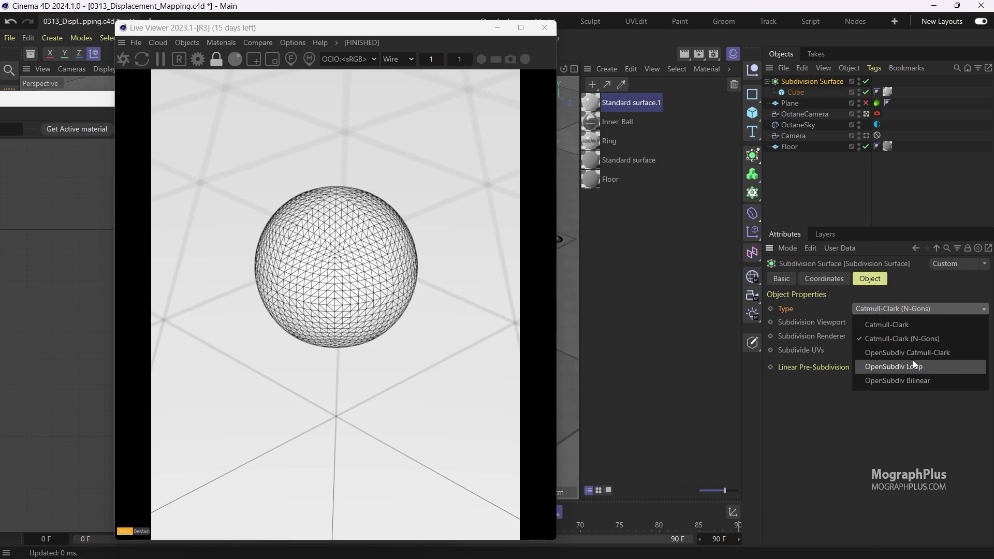
pyautogui.click(911, 380)
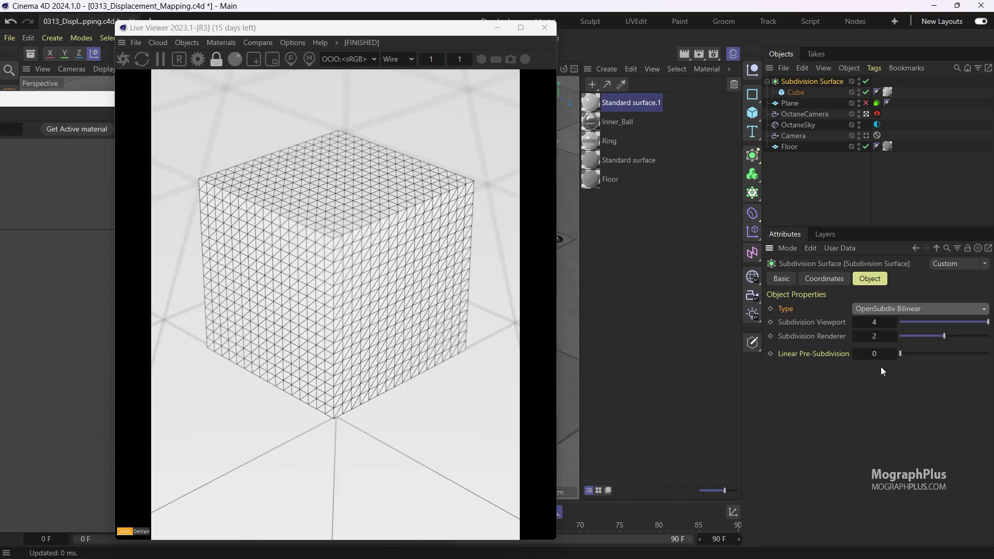
pyautogui.click(854, 322)
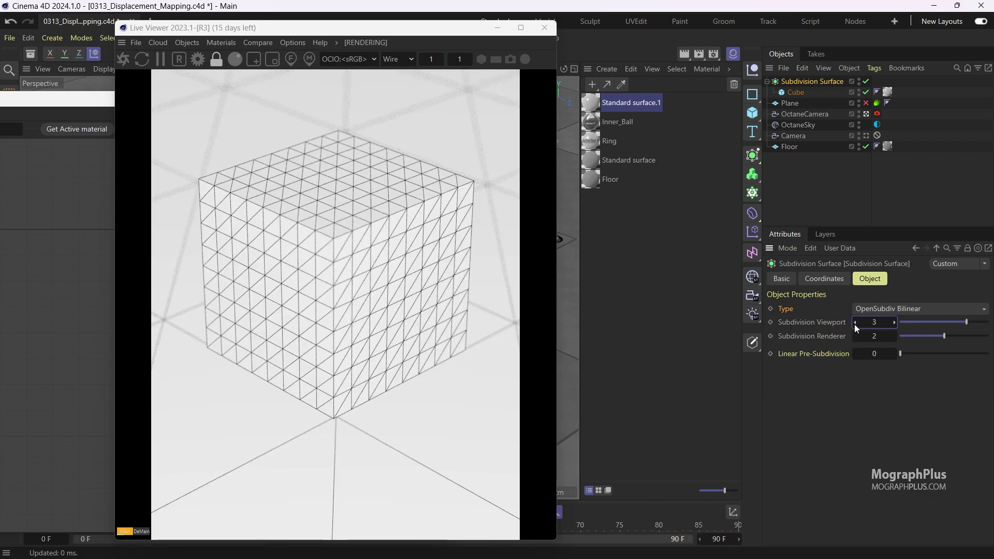
pyautogui.click(855, 322)
pyautogui.click(855, 323)
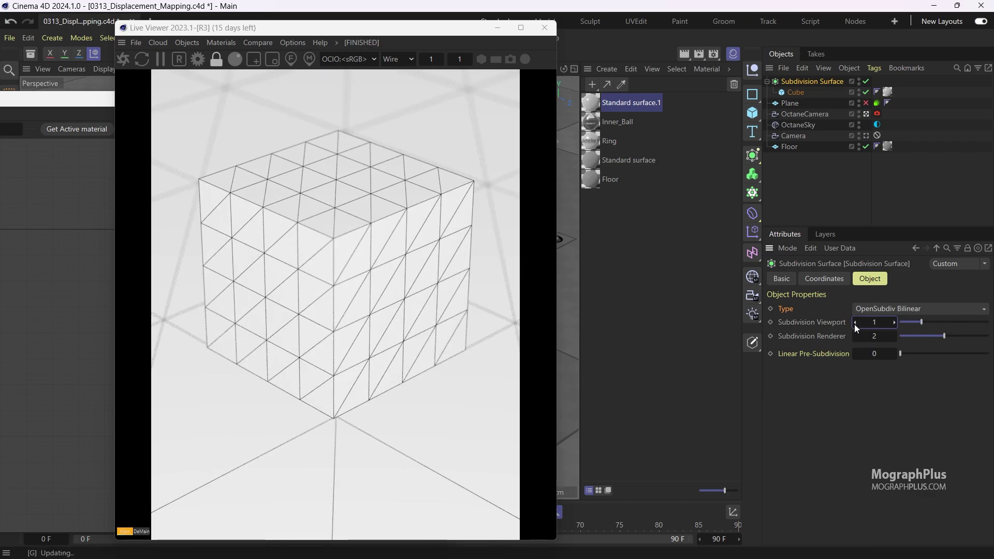
pyautogui.click(893, 322)
pyautogui.click(893, 323)
pyautogui.click(893, 322)
# Take the Cube out of the Subdivision Surface and close the Octane Node Editor
pyautogui.moveTo(791, 92); pyautogui.dragTo(797, 77)
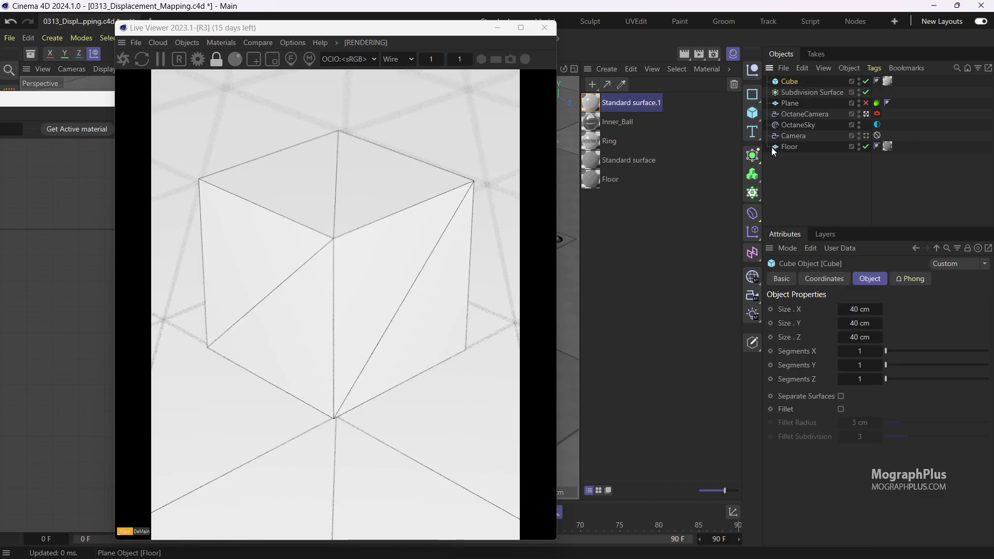
pyautogui.click(796, 92)
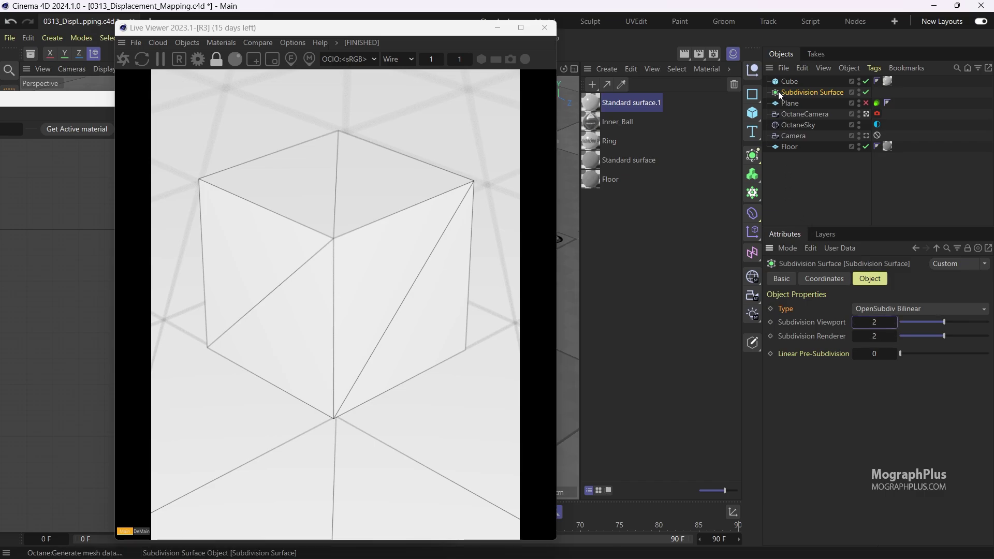
pyautogui.click(788, 81)
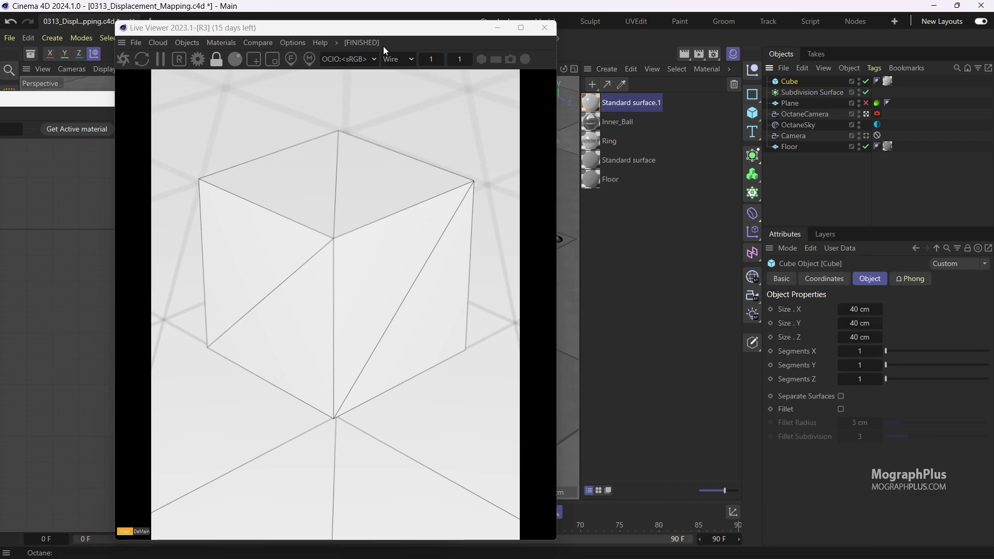
pyautogui.click(111, 118)
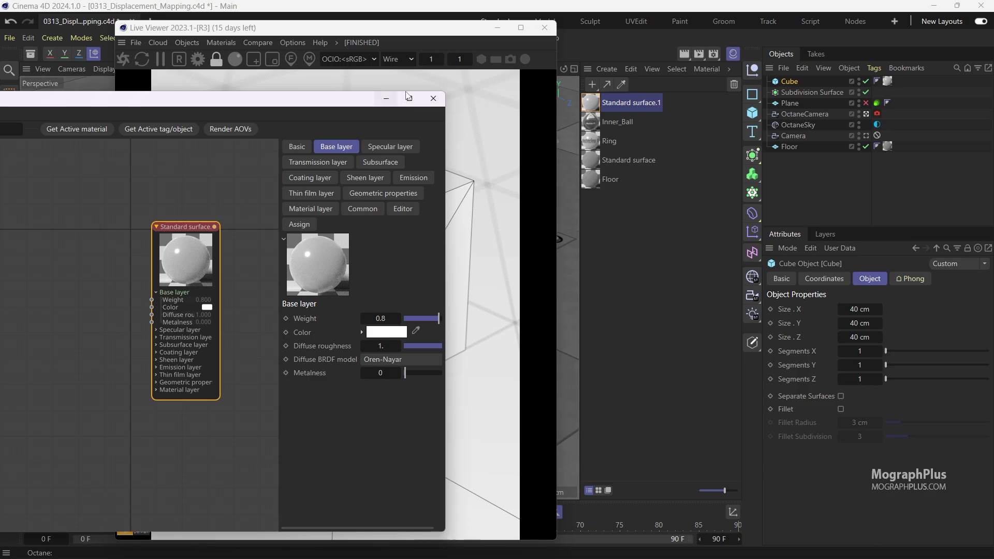
pyautogui.click(433, 98)
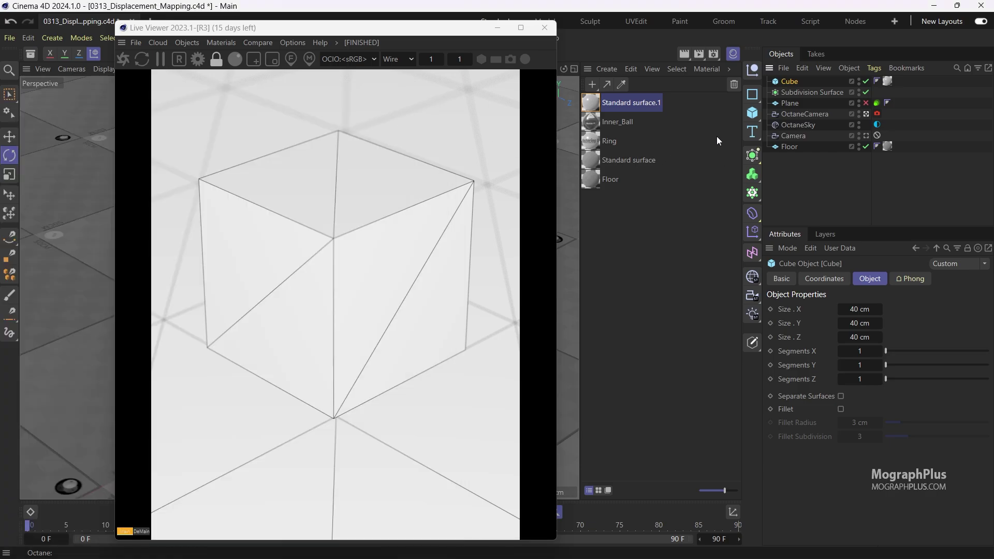
# Add an Octane ObjectTag to the Cube and show its Subdivision Group settings
pyautogui.rightClick(791, 85)
pyautogui.moveTo(842, 78)
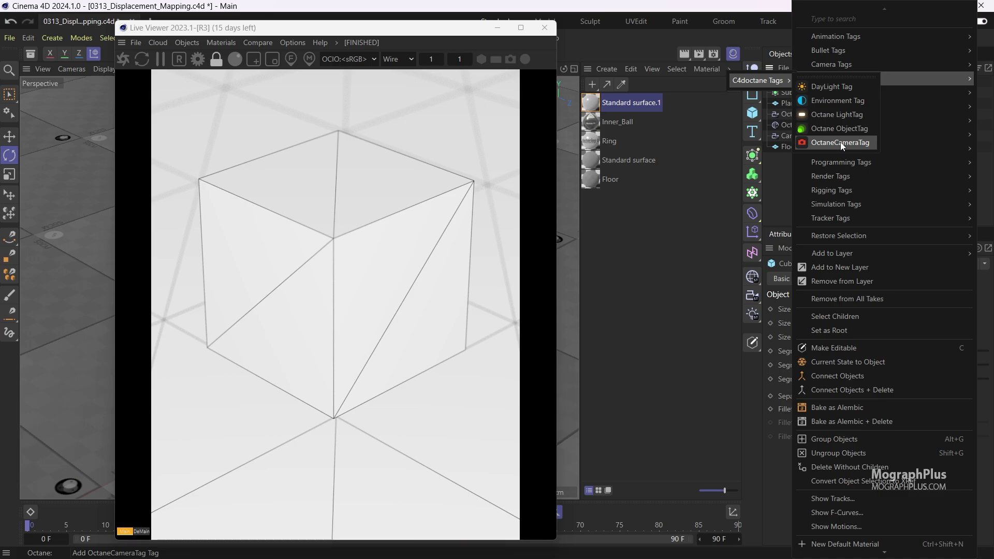
pyautogui.click(841, 129)
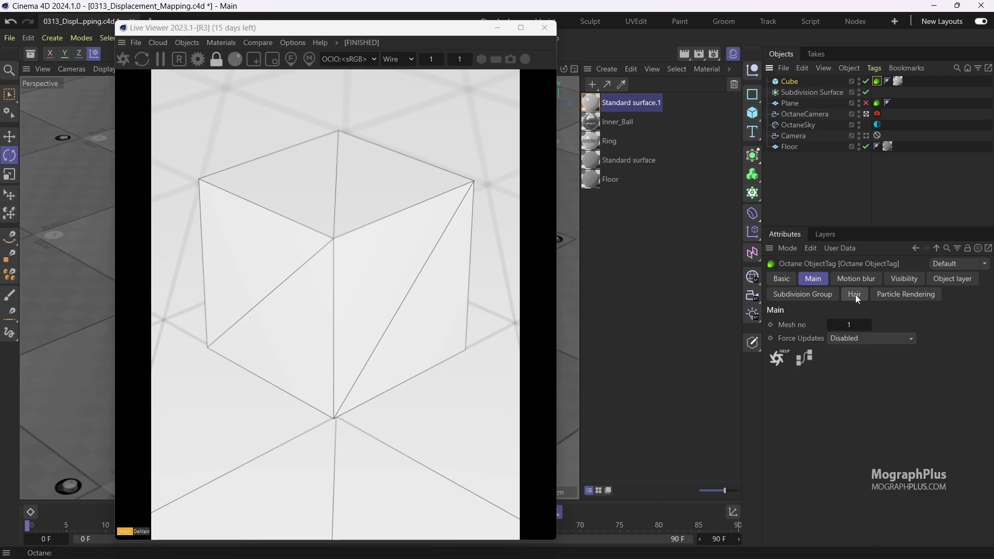
pyautogui.click(828, 296)
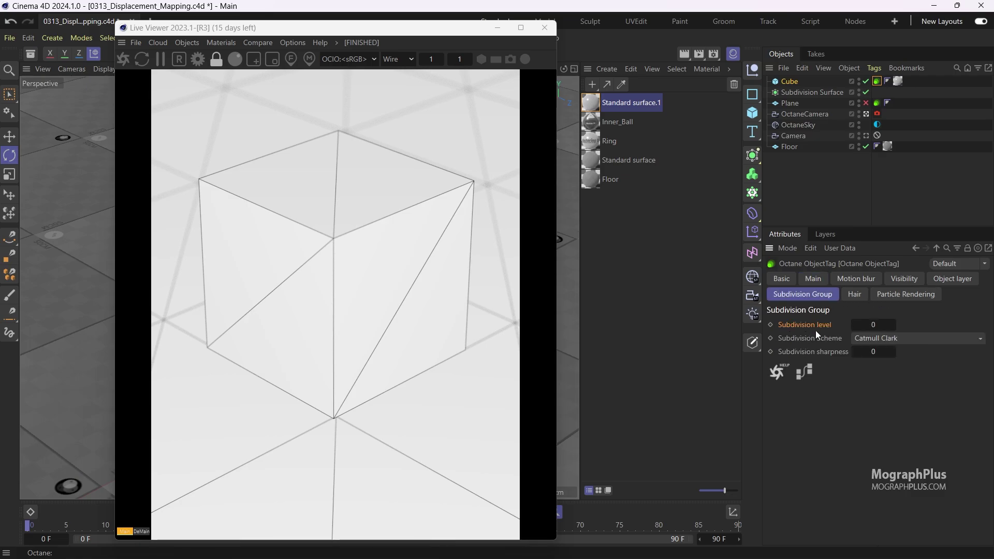
# Preview the Cube at Octane subdivision levels 2 and 3, and return the level to 0
pyautogui.click(893, 325)
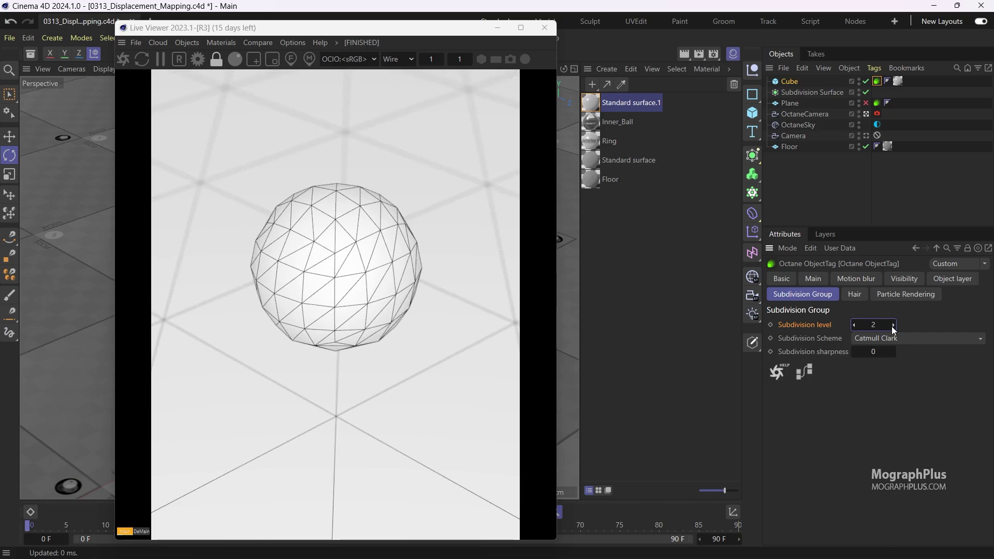
pyautogui.click(892, 325)
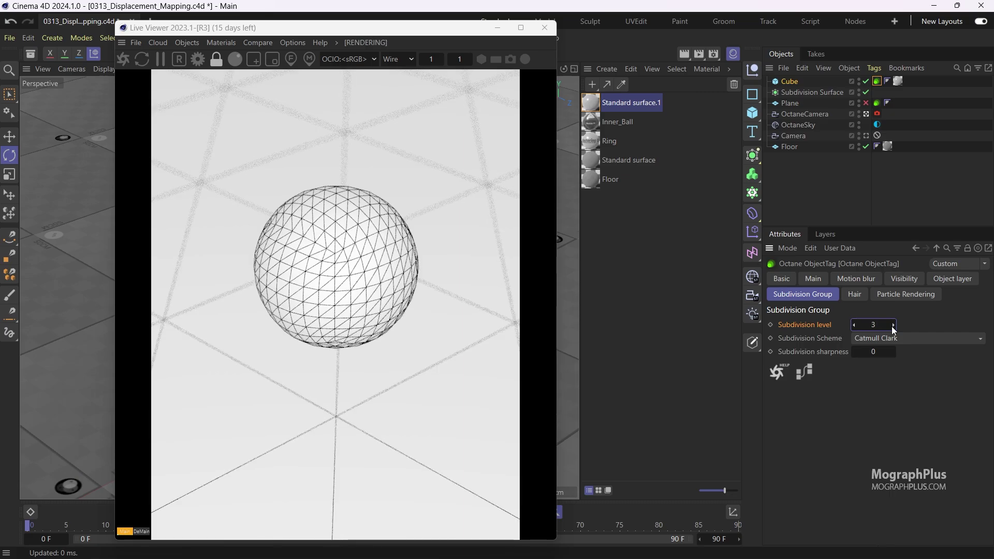
pyautogui.click(854, 325)
pyautogui.click(854, 325)
pyautogui.click(854, 325)
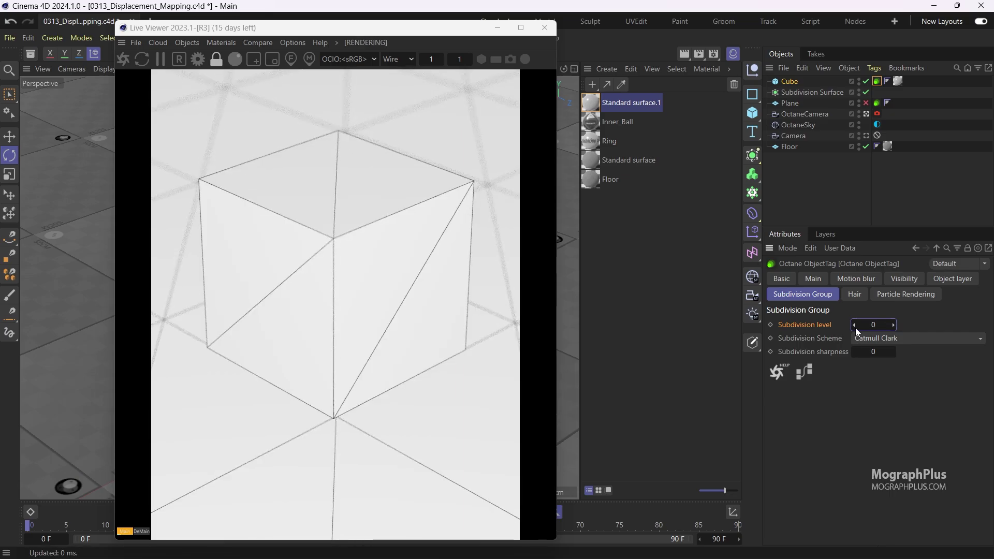
# Vary the Octane ObjectTag's subdivision level to compare mesh densities and set it to 4
pyautogui.click(895, 326)
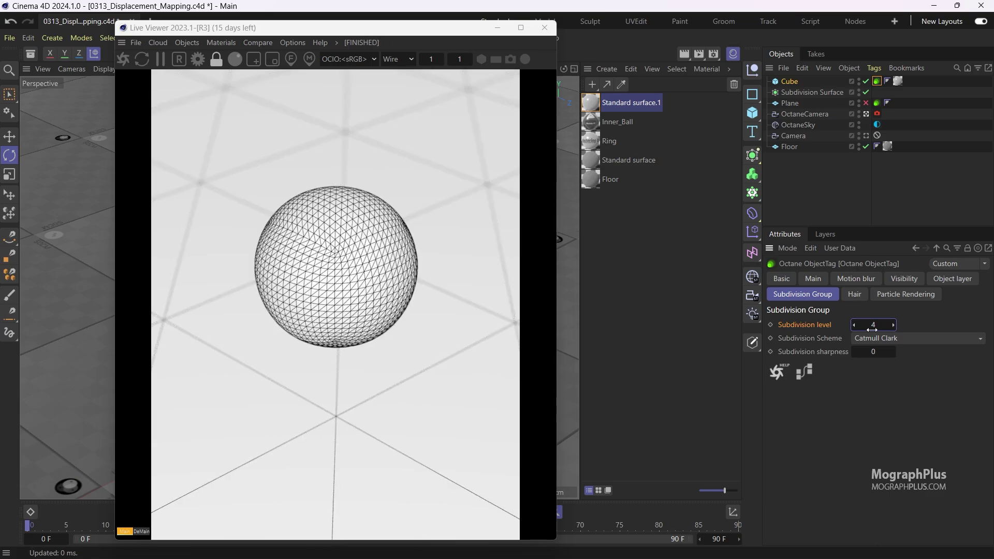
pyautogui.click(855, 325)
pyautogui.moveTo(862, 324); pyautogui.dragTo(855, 326)
pyautogui.click(894, 325)
pyautogui.click(893, 325)
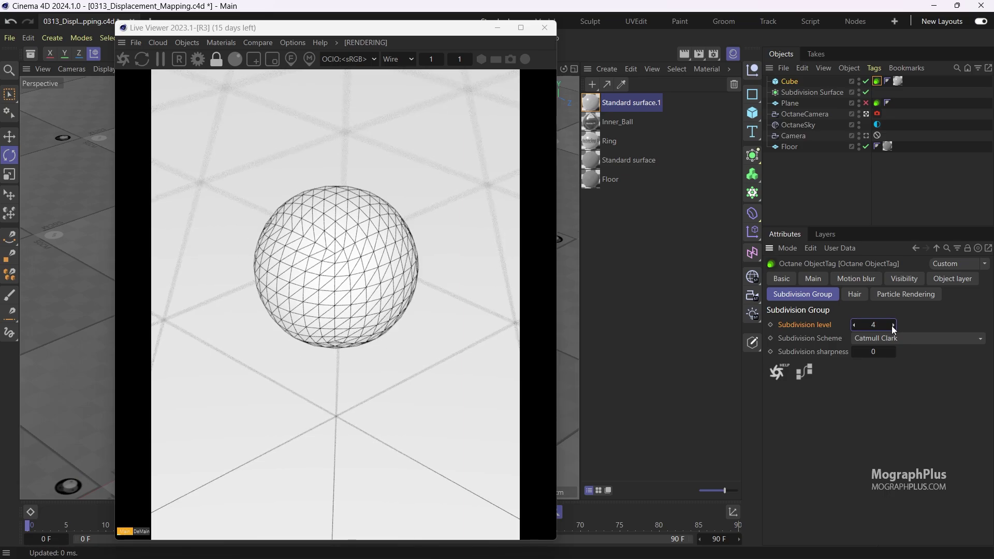
# Set the Octane ObjectTag's subdivision sharpness to 2
pyautogui.click(834, 352)
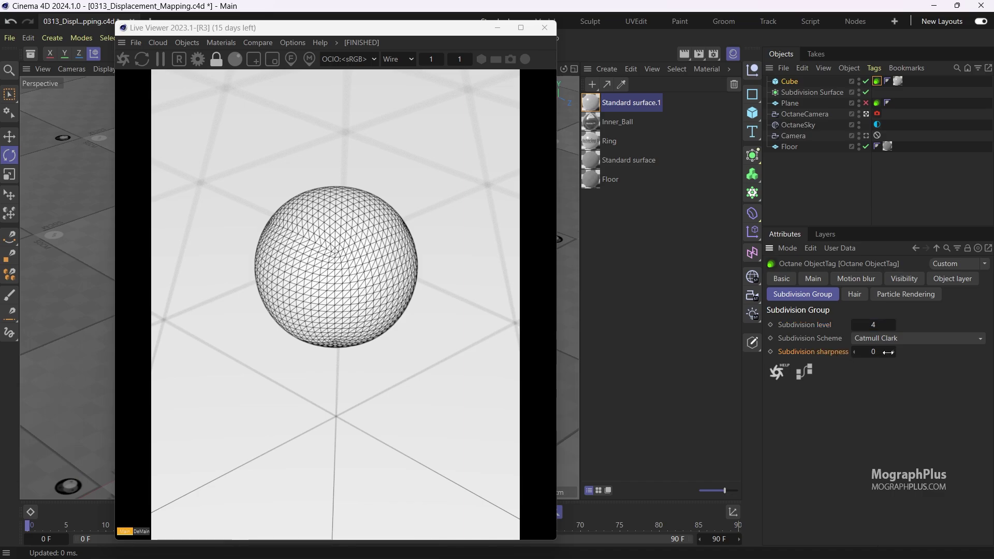
pyautogui.moveTo(888, 352); pyautogui.dragTo(878, 351)
pyautogui.write('2')
pyautogui.press('Return')
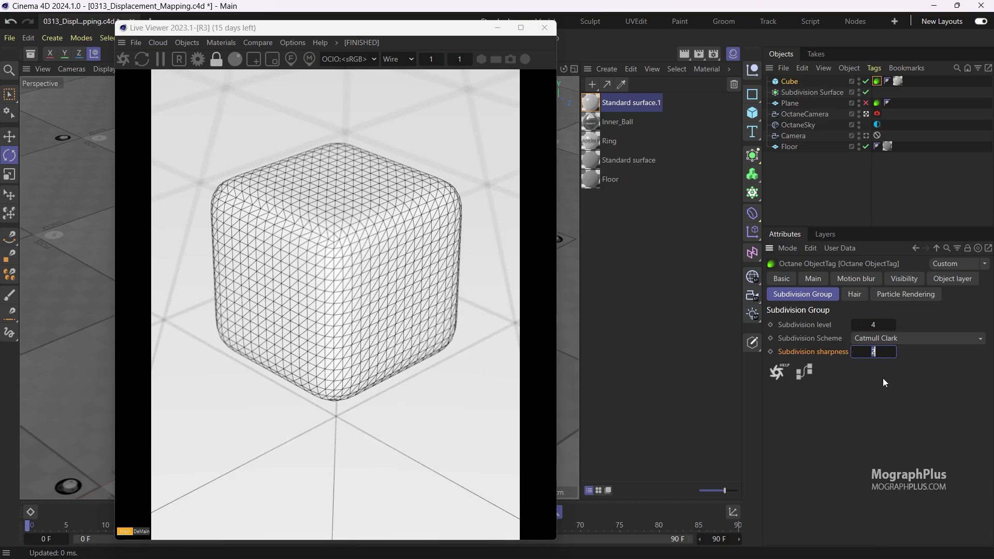
# Set the Octane ObjectTag's subdivision sharpness to 4, and raise both the subdivision level and the sharpness to 5
pyautogui.write('4')
pyautogui.press('Return')
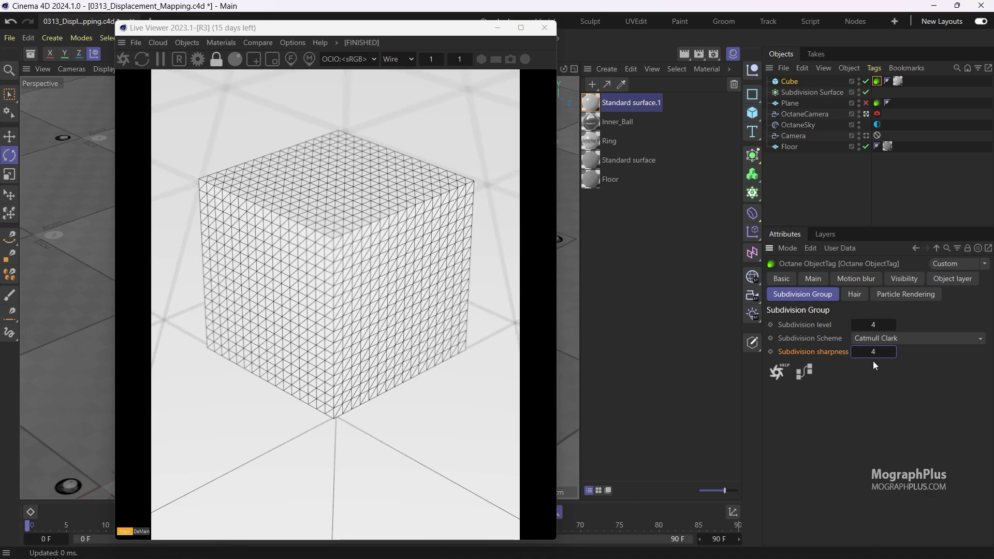
pyautogui.click(893, 327)
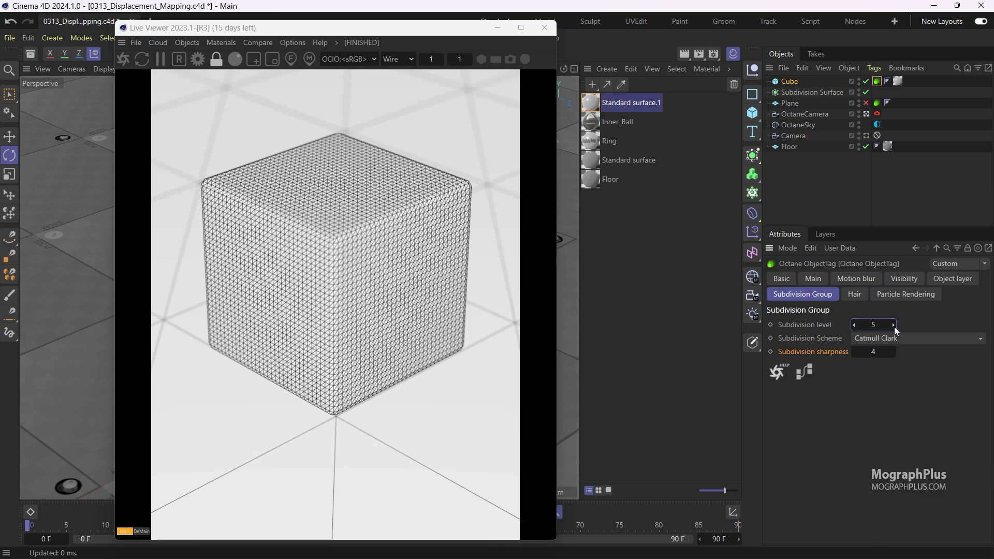
pyautogui.click(876, 352)
pyautogui.write('5')
pyautogui.press('Return')
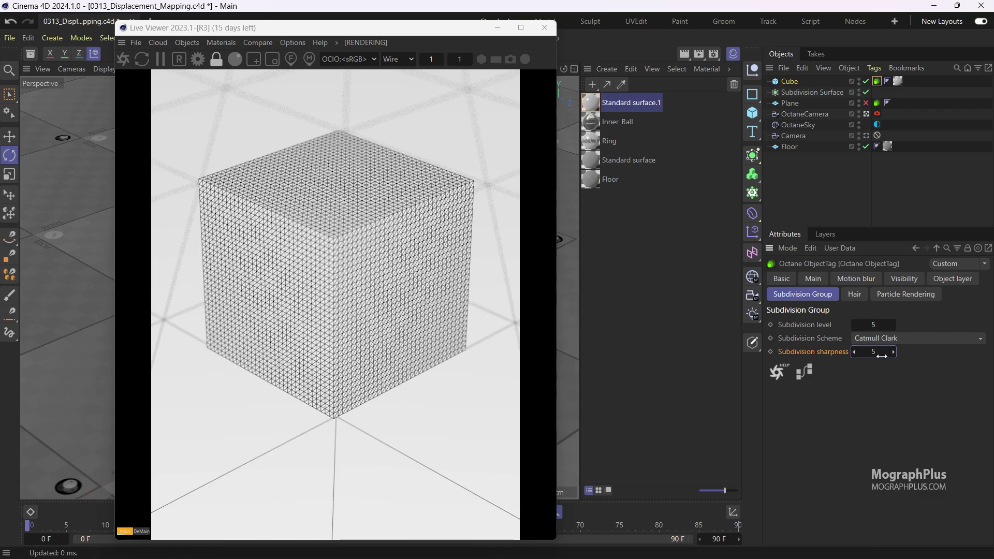
# Set the Octane ObjectTag's subdivision sharpness to 0 and its subdivision level to 3
pyautogui.write('0')
pyautogui.press('Return')
pyautogui.doubleClick(882, 325)
pyautogui.write('3')
pyautogui.press('Return')
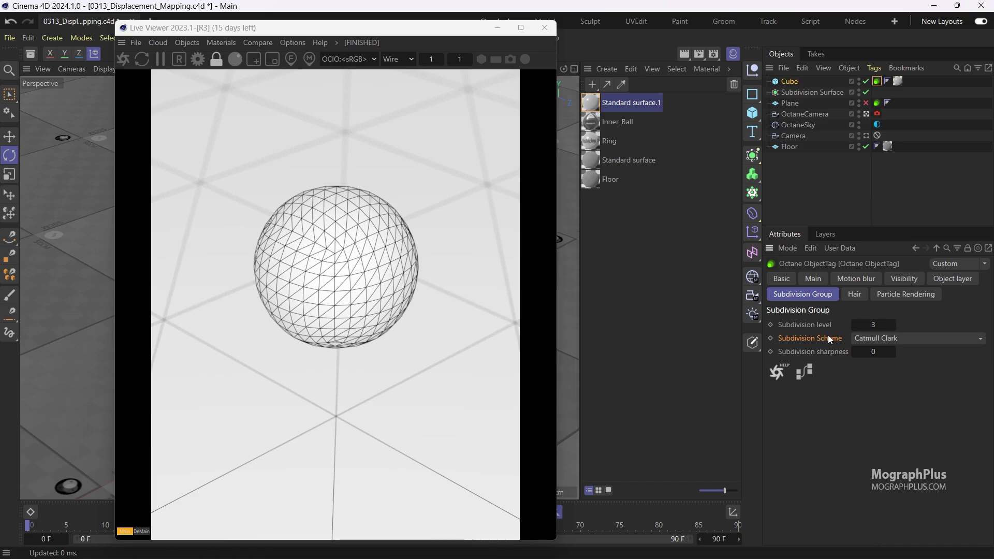
# Preview the Cube with the Bilinear subdivision scheme and return the scheme to Catmull Clark
pyautogui.click(857, 338)
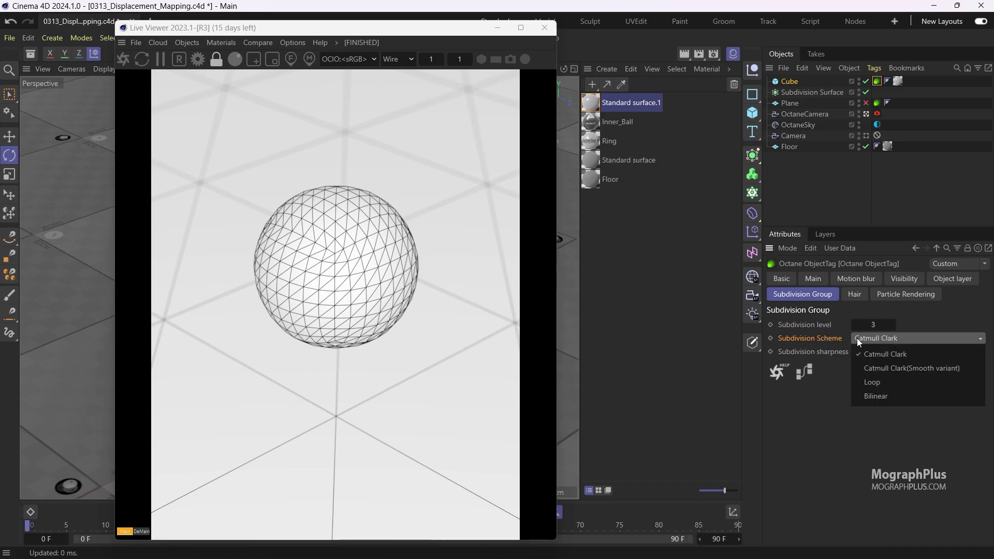
pyautogui.click(922, 396)
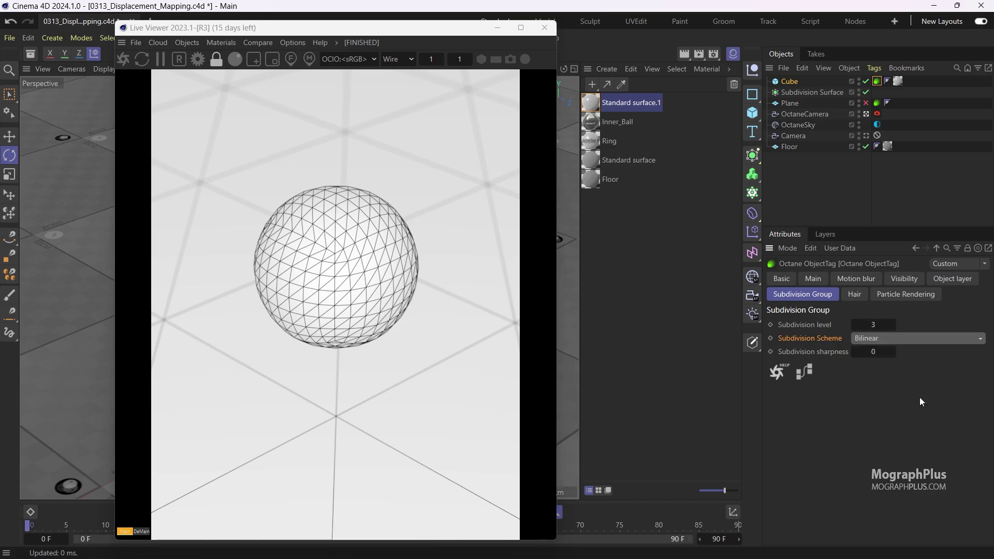
pyautogui.click(870, 338)
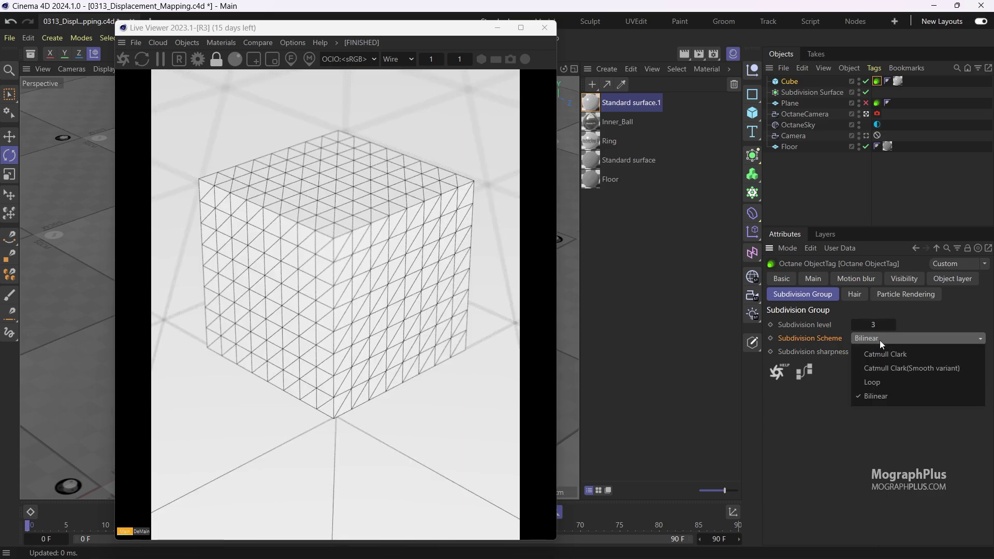
pyautogui.click(920, 355)
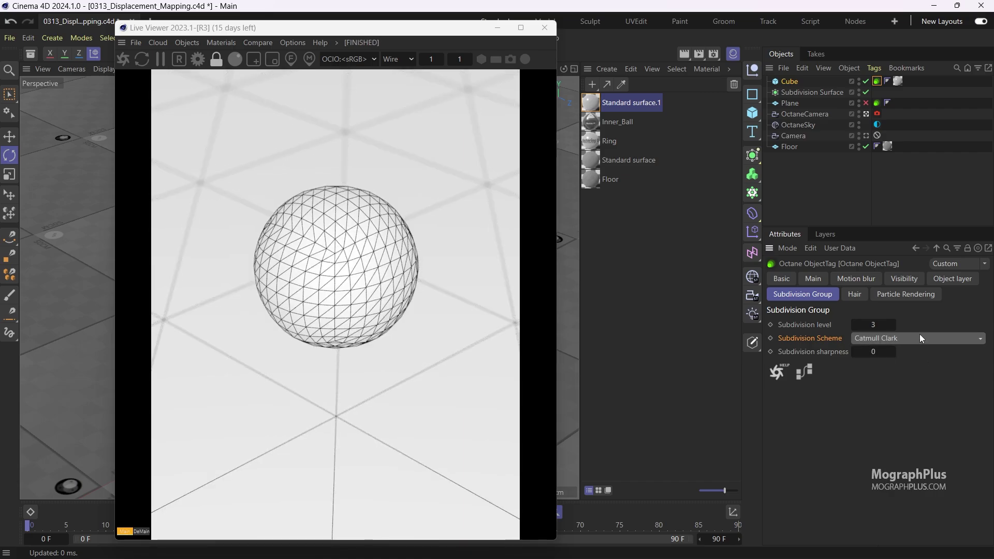
pyautogui.click(920, 337)
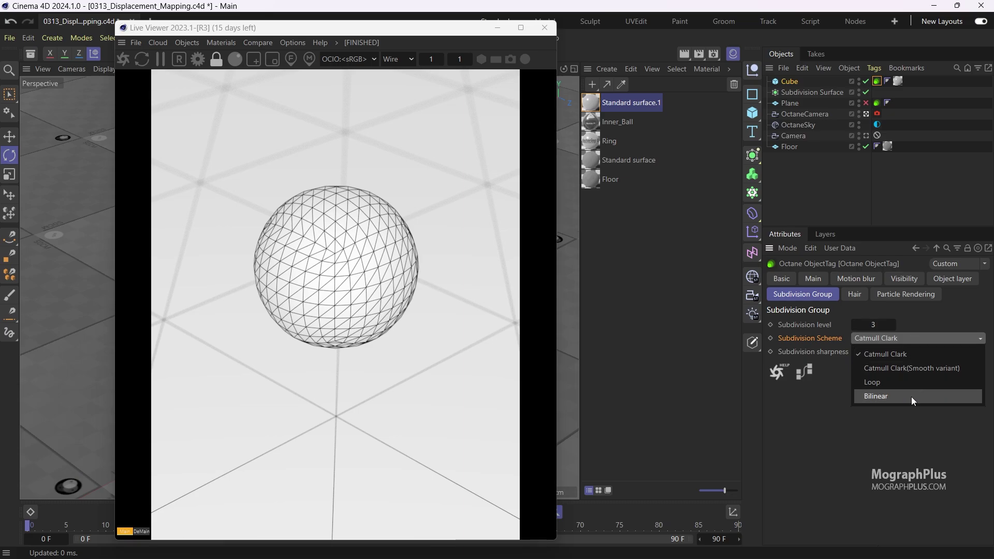
pyautogui.click(907, 355)
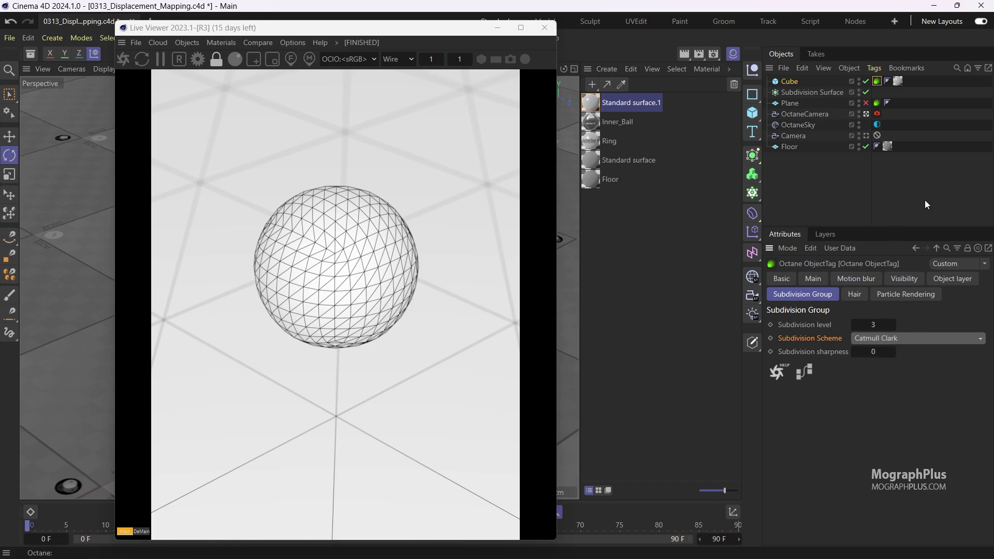
# Delete the Octane ObjectTag from the Cube and make the Cube a child of the Subdivision Surface
pyautogui.click(901, 191)
pyautogui.click(877, 82)
pyautogui.press('Delete')
pyautogui.moveTo(785, 81); pyautogui.dragTo(804, 96)
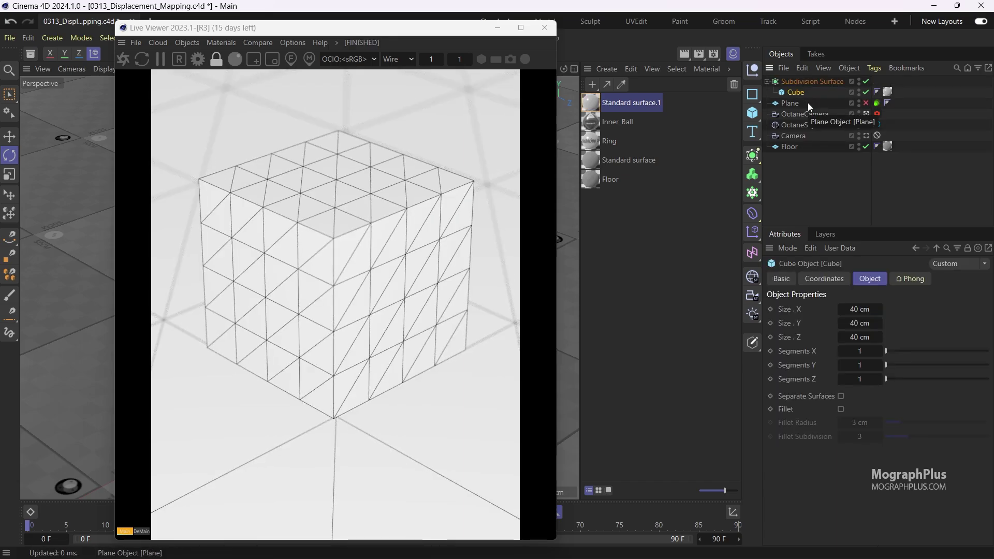
# Set the Subdivision Surface's type to Catmull-Clark and review its viewport and renderer subdivision settings
pyautogui.click(801, 81)
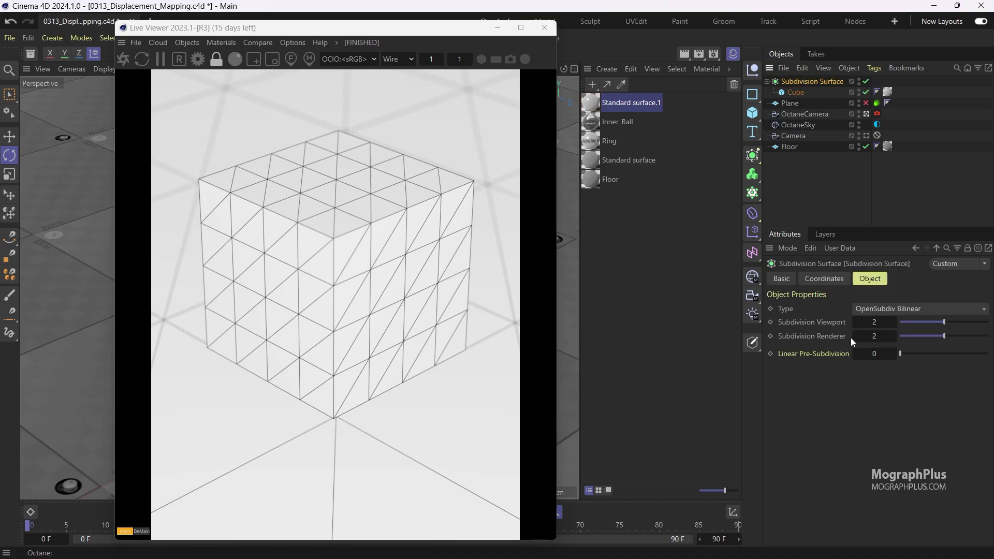
pyautogui.click(868, 313)
pyautogui.click(916, 319)
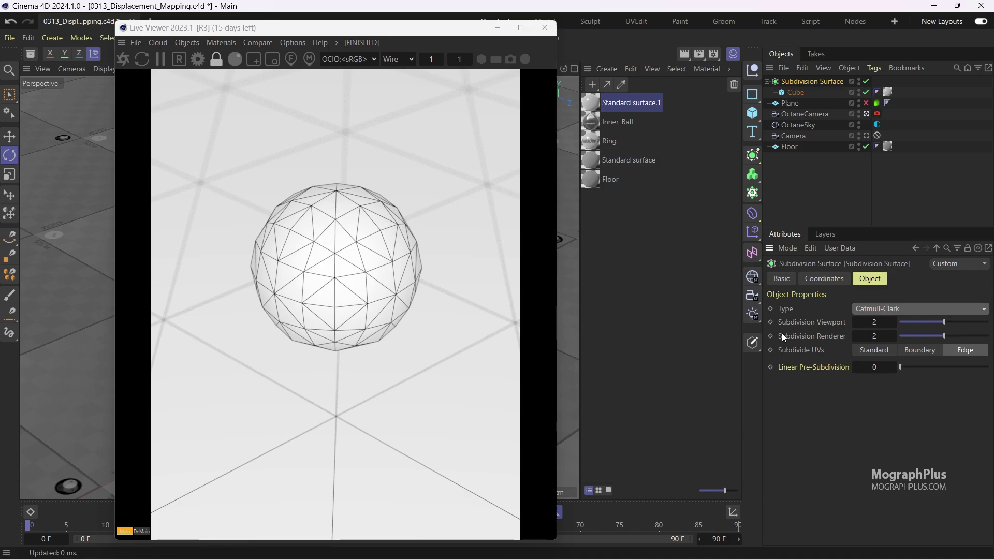
pyautogui.click(823, 322)
pyautogui.click(894, 337)
pyautogui.click(855, 340)
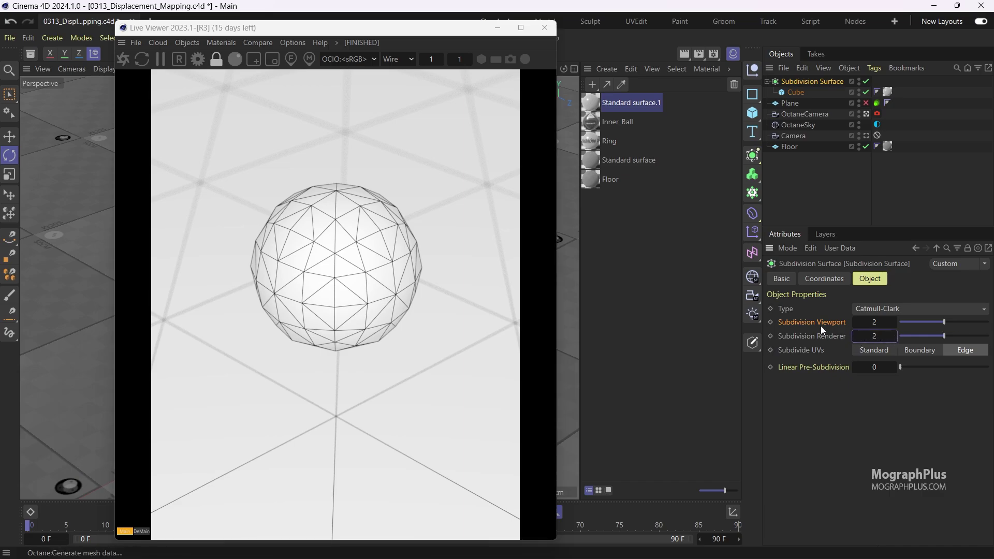
# Add an Octane ObjectTag to the Subdivision Surface and set its subdivision level to 2
pyautogui.rightClick(834, 81)
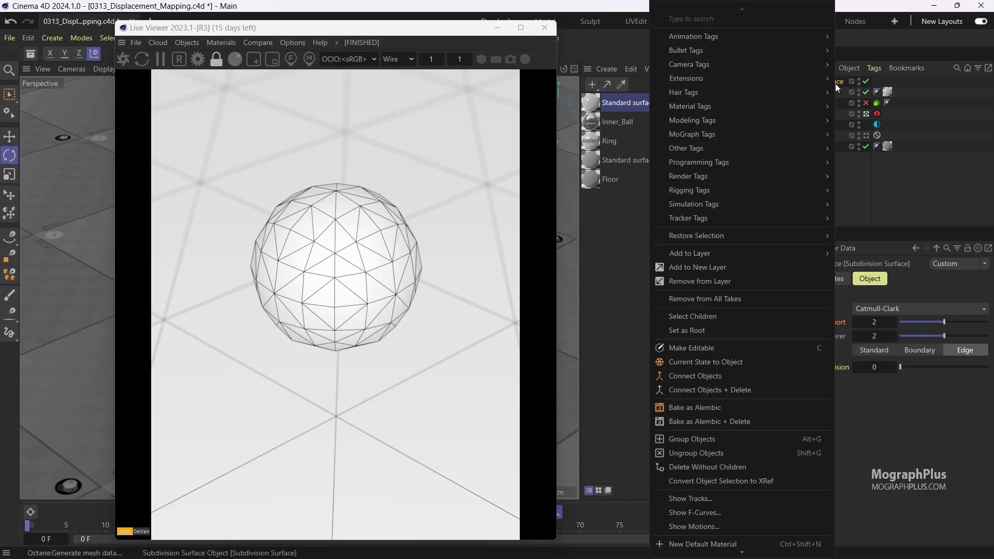
pyautogui.moveTo(799, 78)
pyautogui.moveTo(864, 81)
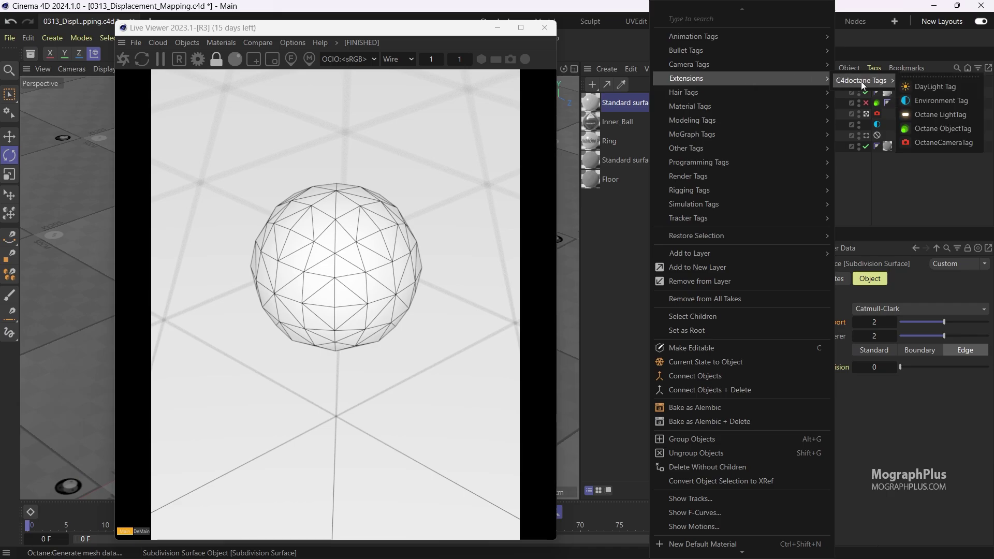
pyautogui.click(928, 132)
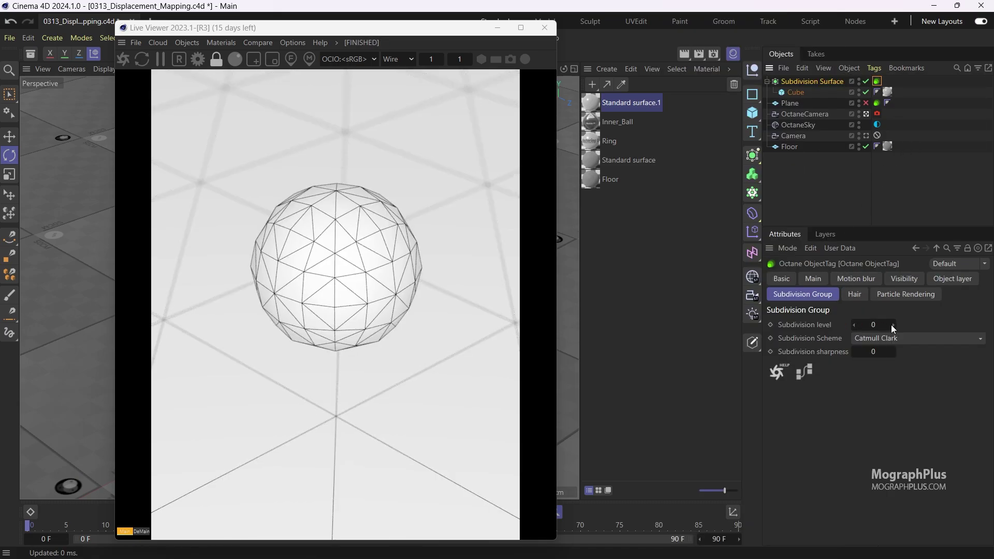
pyautogui.click(815, 325)
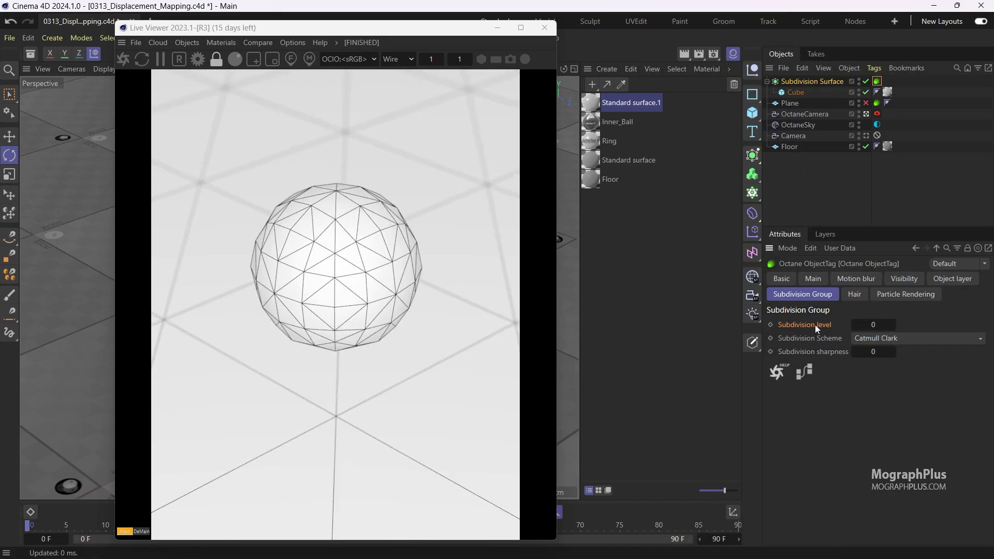
pyautogui.click(893, 325)
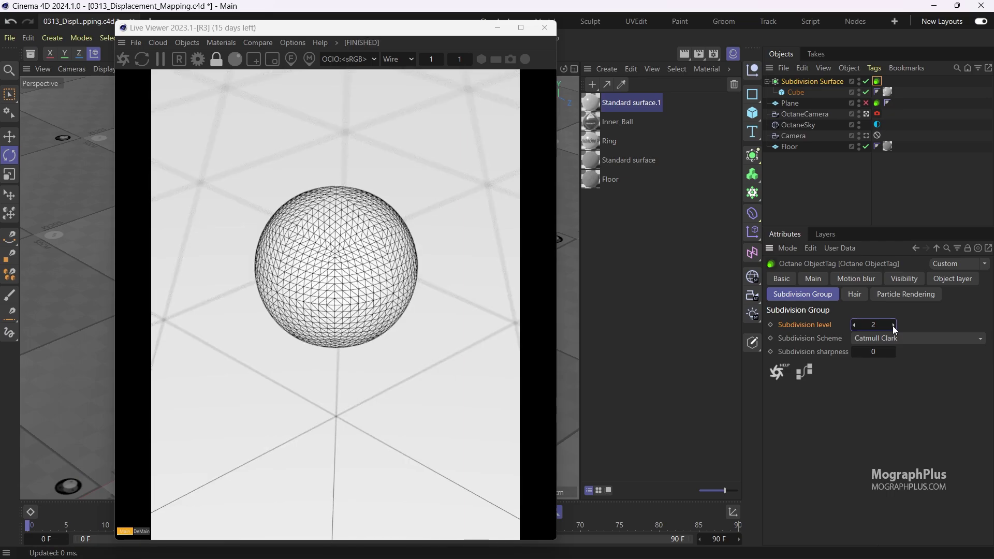
# Uncover the viewport, switch its display to Quick Shading (Lines), and move the Live Viewer window back over it
pyautogui.moveTo(449, 27); pyautogui.dragTo(521, 316)
pyautogui.click(98, 70)
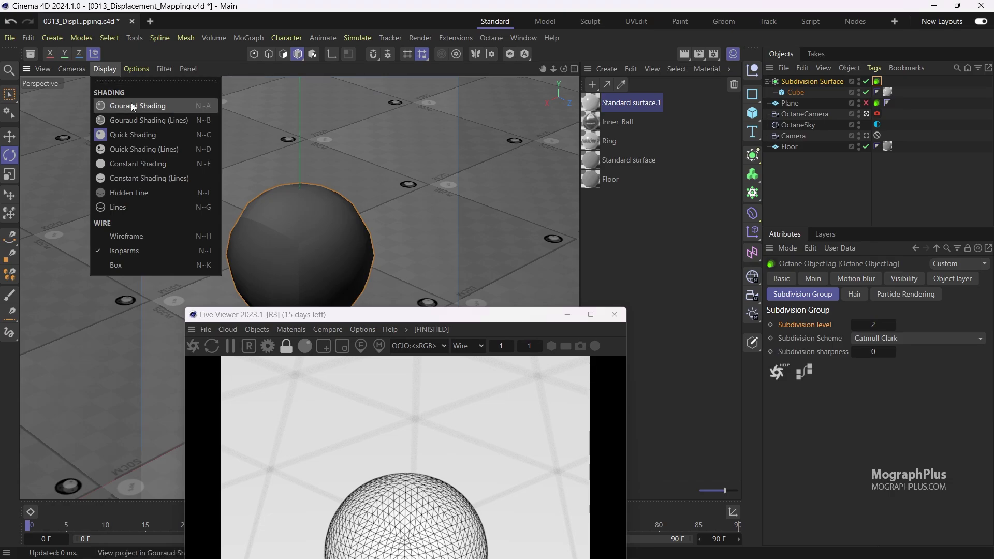
pyautogui.click(151, 148)
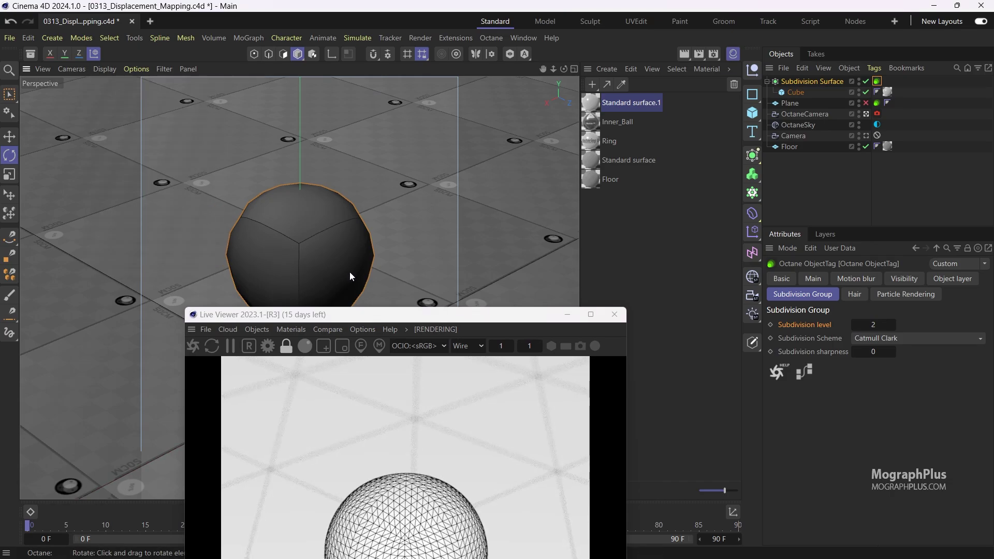
pyautogui.moveTo(450, 317); pyautogui.dragTo(372, 44)
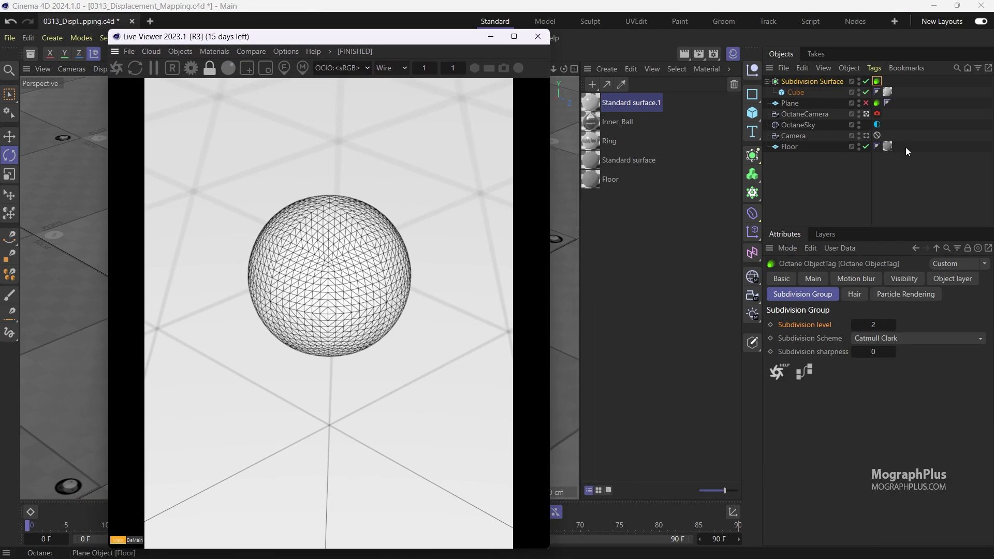
# Remove the Octane ObjectTag from the Subdivision Surface and take the Cube out of its hierarchy
pyautogui.click(908, 96)
pyautogui.moveTo(875, 82); pyautogui.dragTo(801, 78)
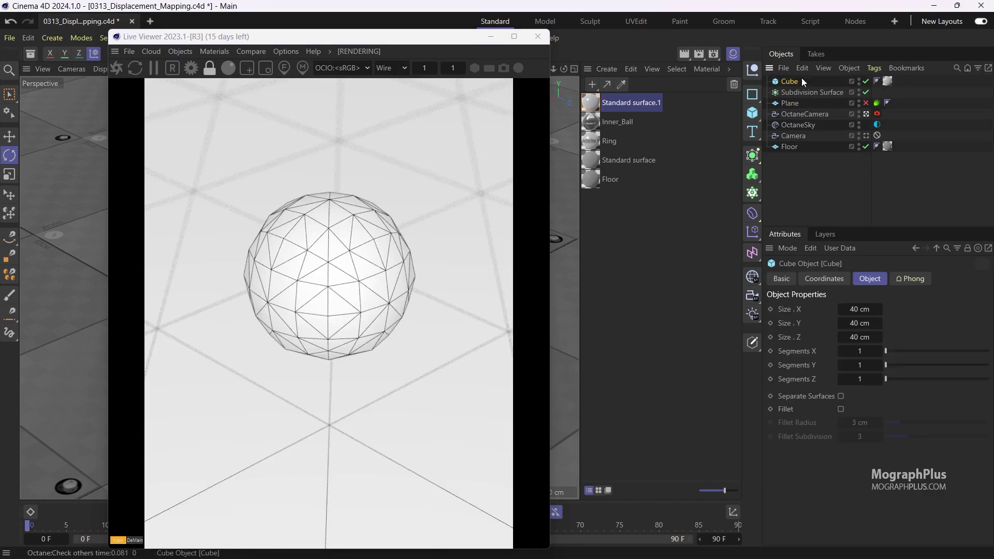
# Add an Octane ObjectTag to the Cube with subdivision level 3 and subdivision sharpness 3
pyautogui.rightClick(803, 79)
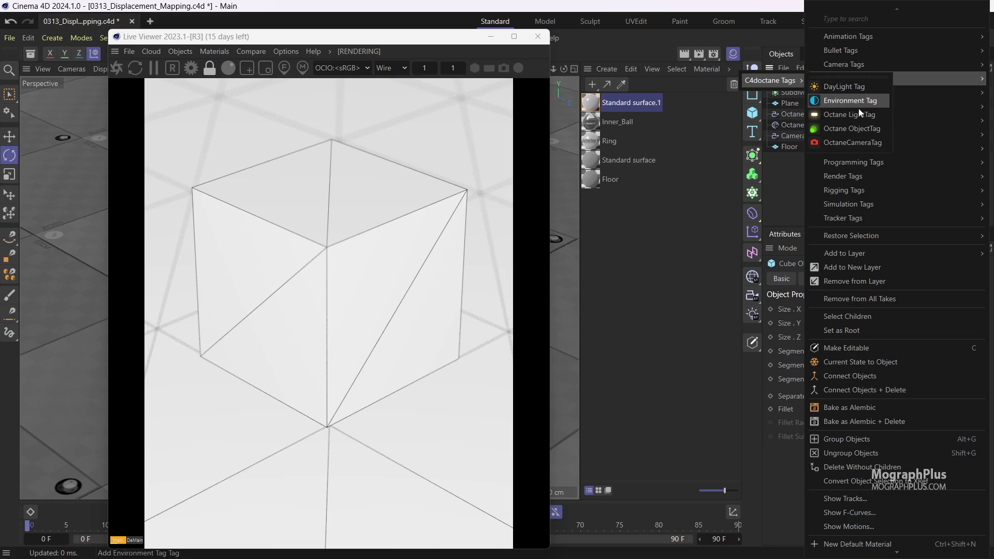
pyautogui.click(859, 104)
pyautogui.write('3')
pyautogui.press('Tab')
pyautogui.write('3')
pyautogui.press('Return')
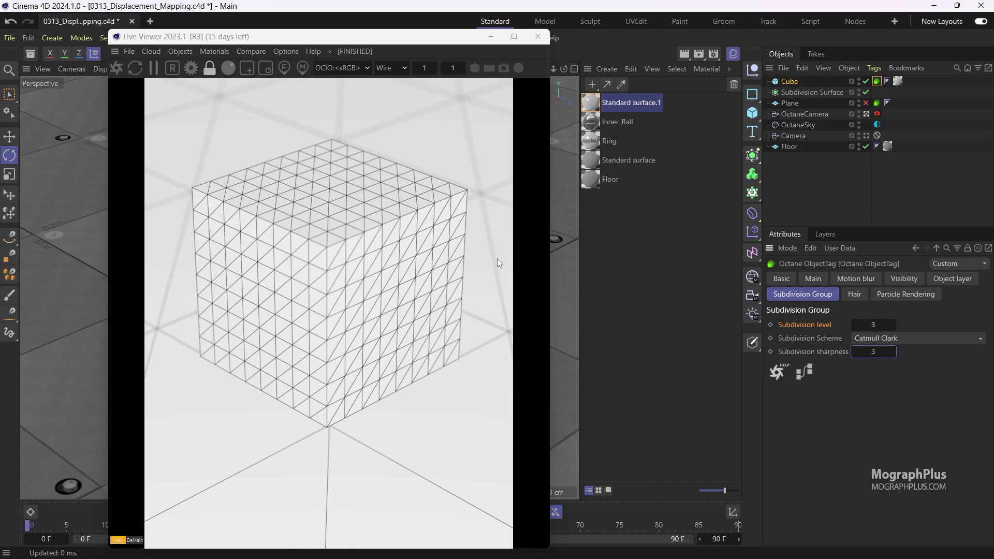
# Reposition and narrow the Live Viewer window, and switch its render mode from Wire to PT
pyautogui.moveTo(393, 37); pyautogui.dragTo(408, 2)
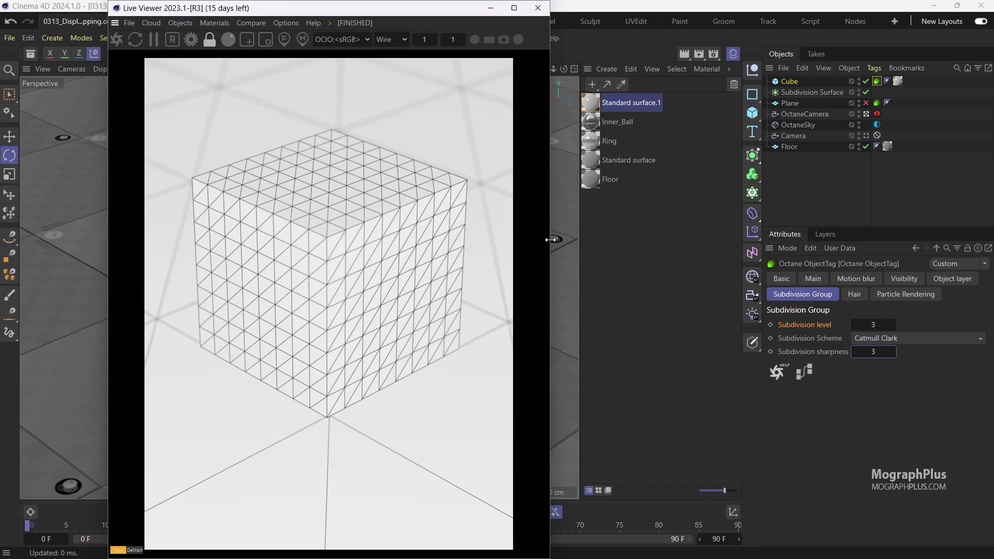
pyautogui.moveTo(550, 240); pyautogui.dragTo(524, 240)
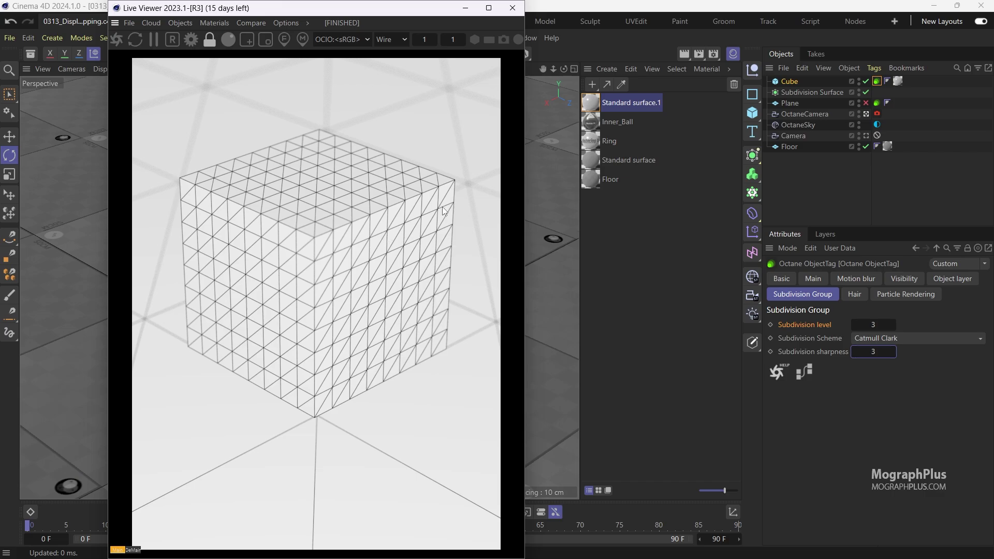
pyautogui.click(383, 40)
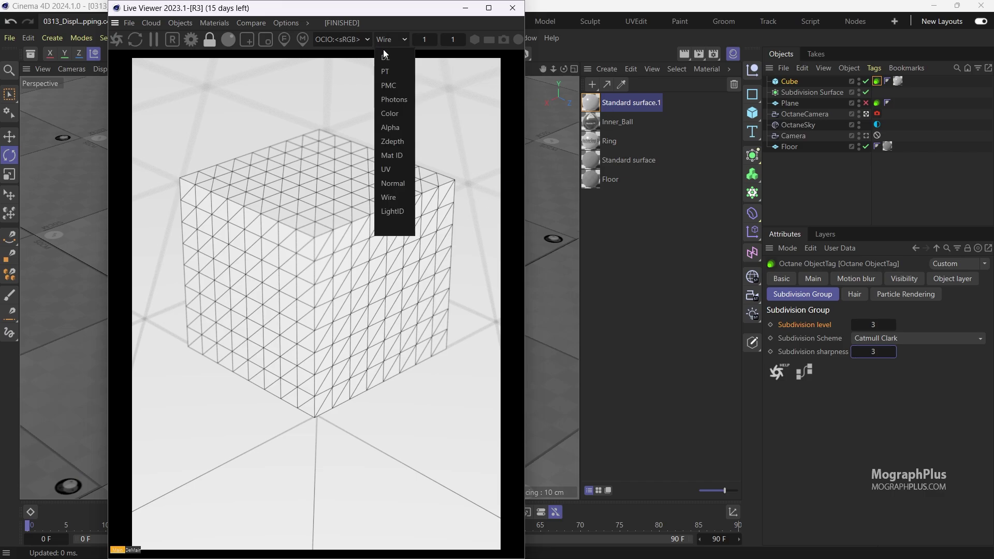
pyautogui.click(387, 69)
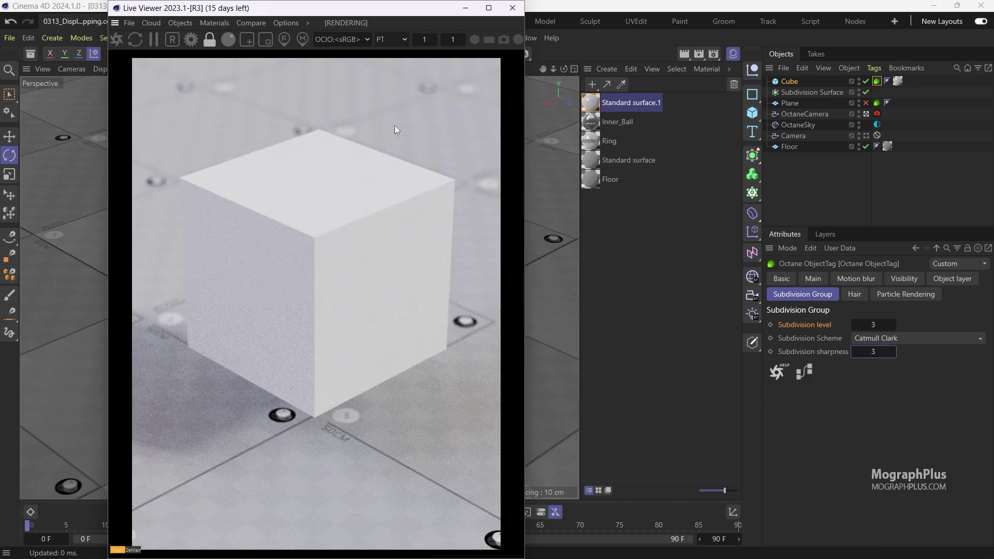
# Open the Cube's Standard surface.1 material in the Octane Node Editor and move the editor window clear of the material list
pyautogui.click(591, 105)
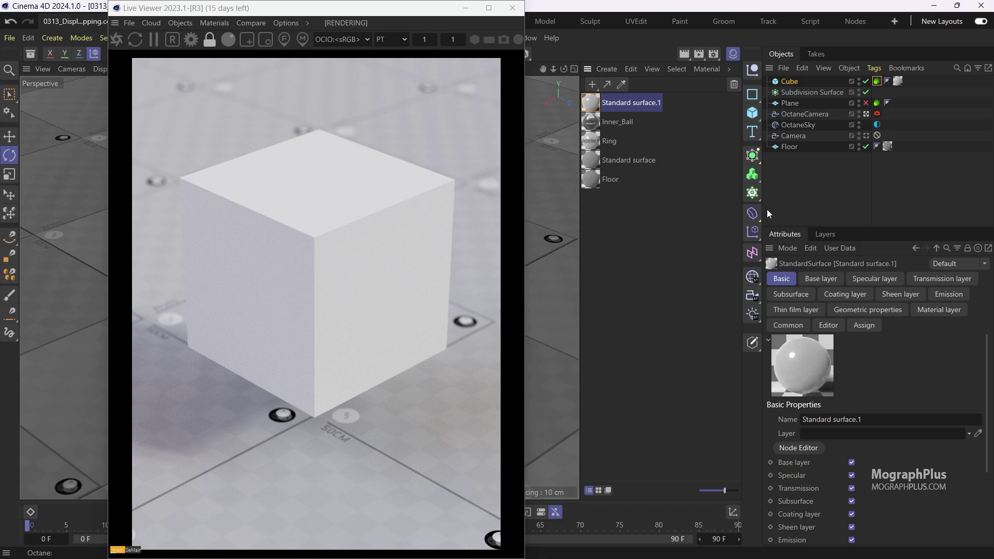
pyautogui.click(898, 81)
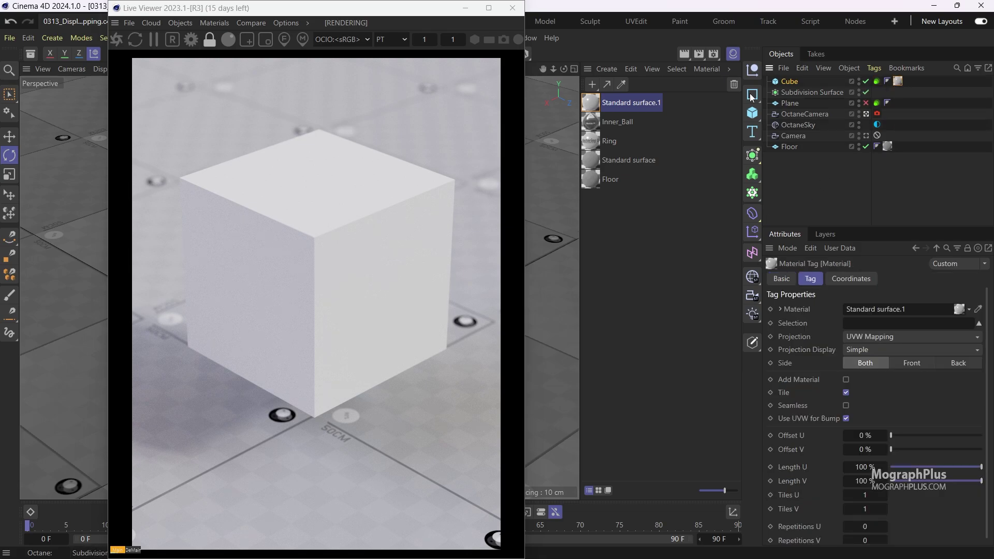
pyautogui.click(589, 109)
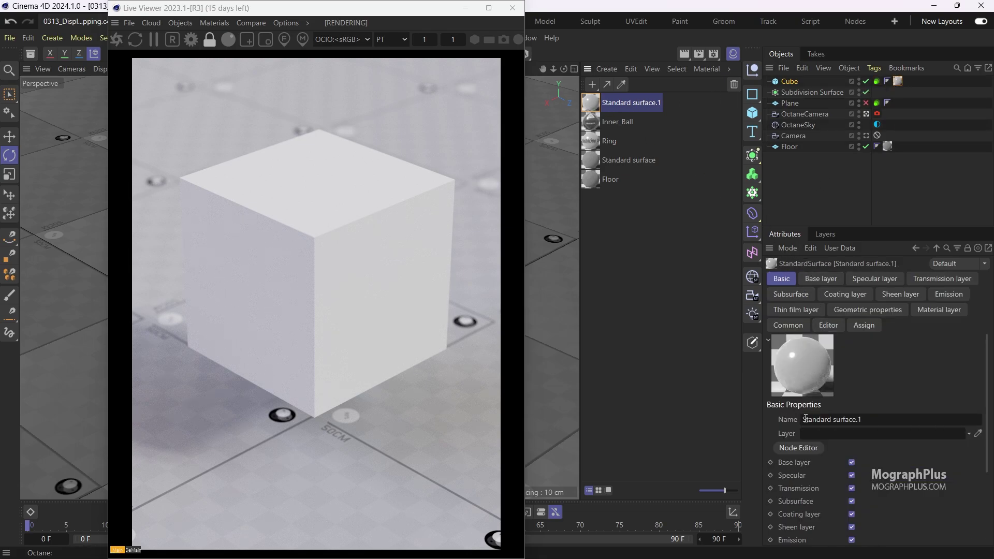
pyautogui.click(798, 448)
pyautogui.click(528, 292)
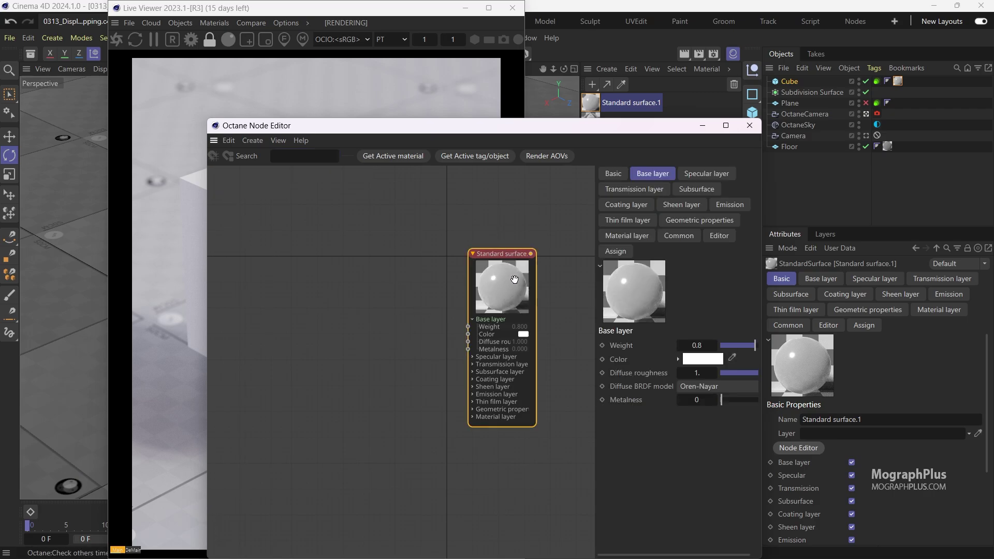
pyautogui.moveTo(518, 125); pyautogui.dragTo(275, 91)
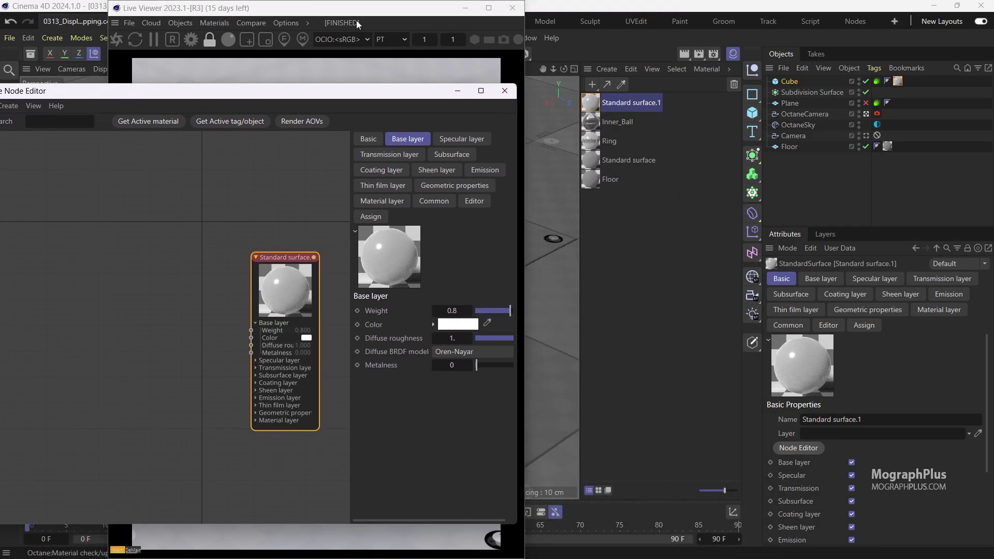
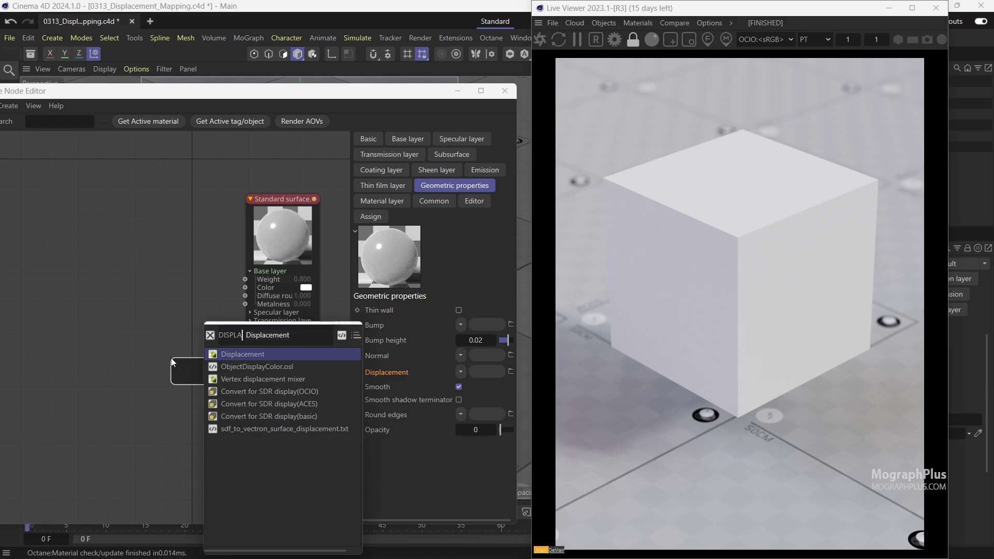
# Add a Displacement node and connect it to the Displacement input of the Standard surface node
pyautogui.moveTo(197, 362); pyautogui.dragTo(246, 404)
pyautogui.moveTo(161, 394); pyautogui.dragTo(188, 396)
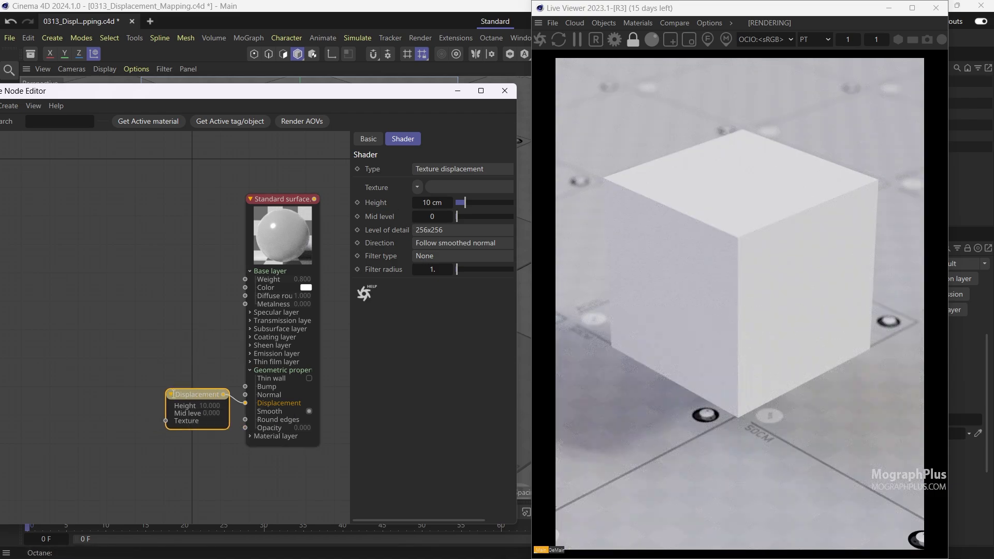
pyautogui.click(154, 427)
pyautogui.moveTo(164, 423); pyautogui.dragTo(111, 331)
pyautogui.click(110, 330)
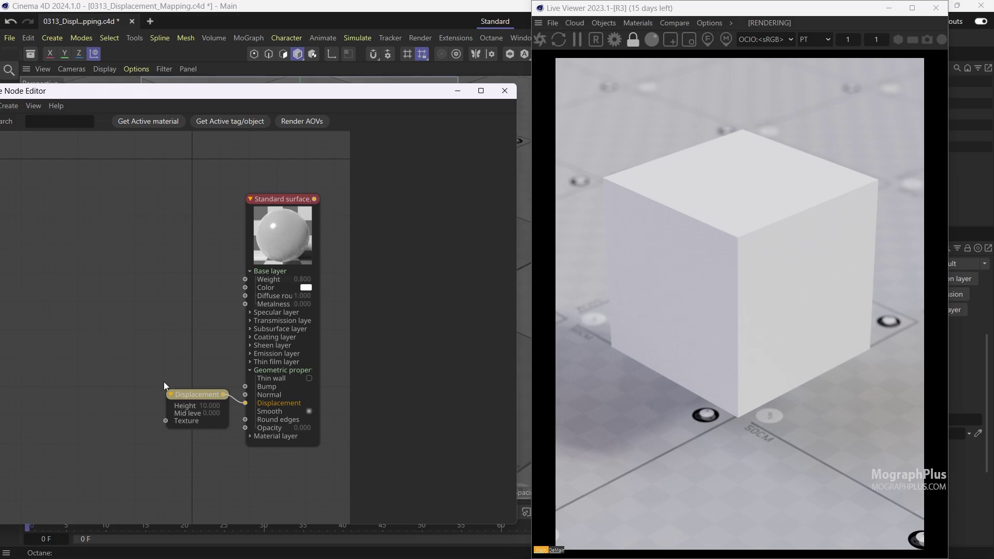
# Widen the node parameter area and set the Displacement node's type to Vertex displacement
pyautogui.click(185, 399)
pyautogui.click(426, 169)
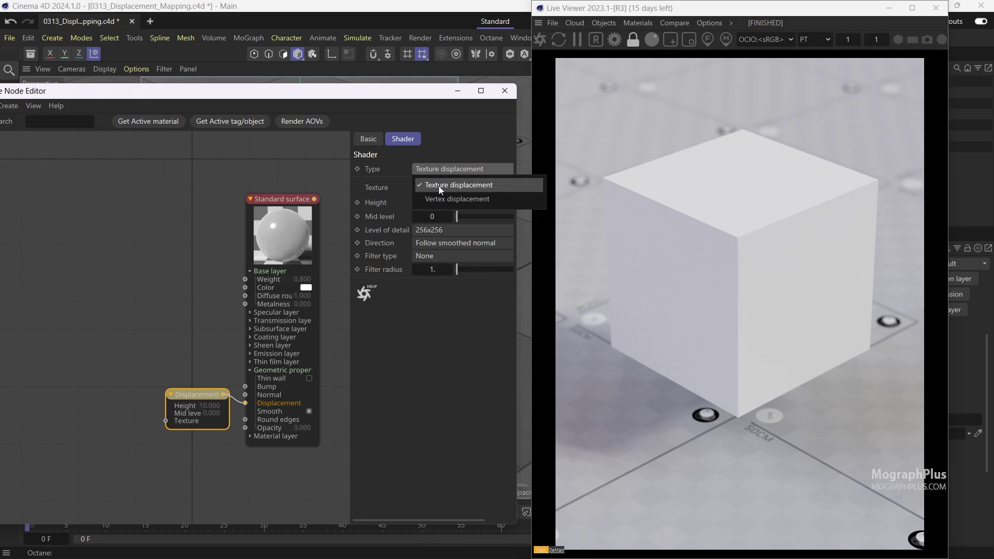
pyautogui.click(324, 185)
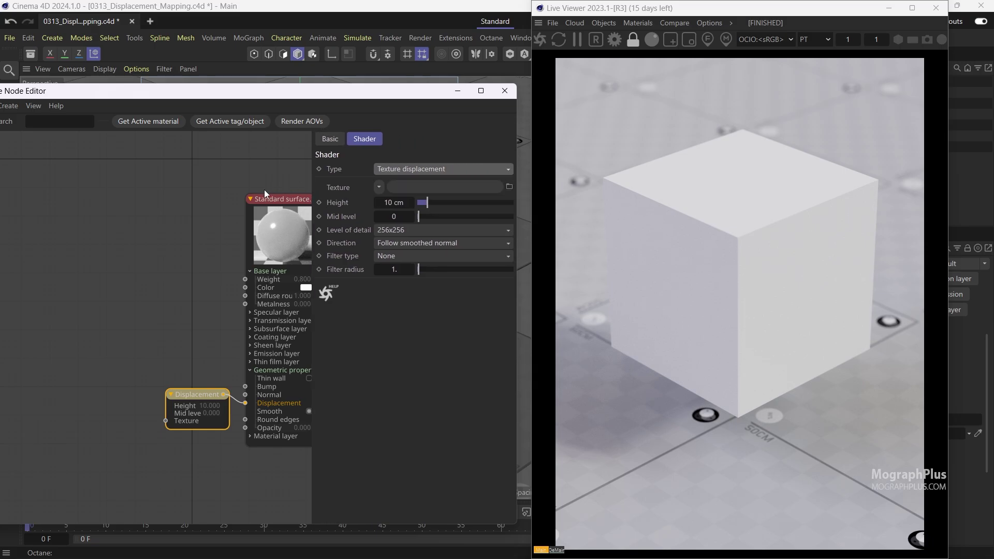
pyautogui.click(411, 169)
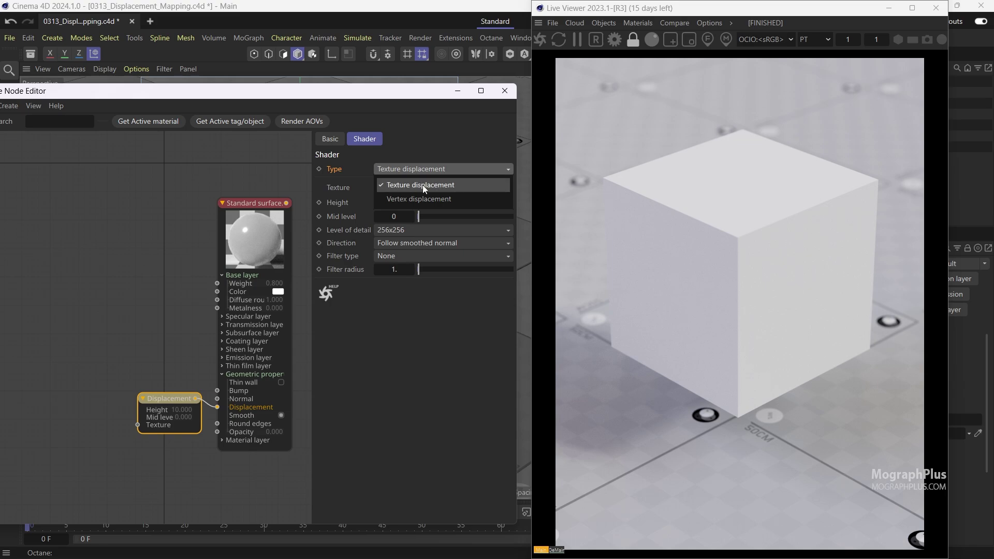
pyautogui.click(430, 199)
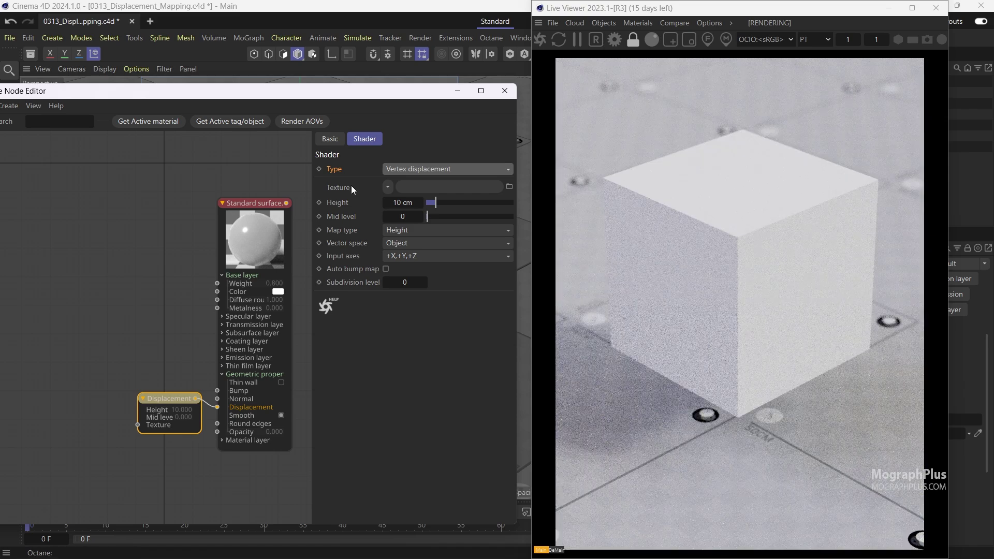
pyautogui.click(432, 171)
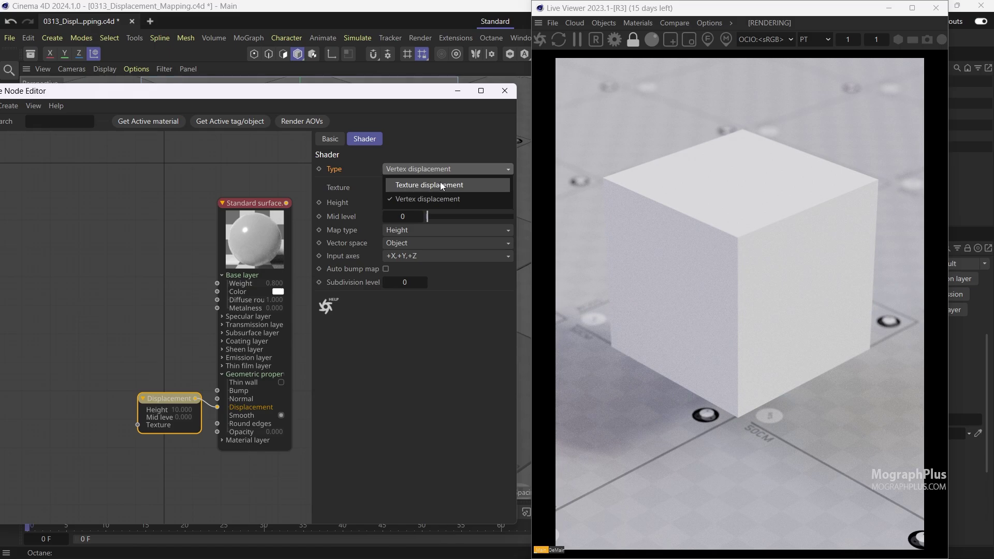
pyautogui.press('Escape')
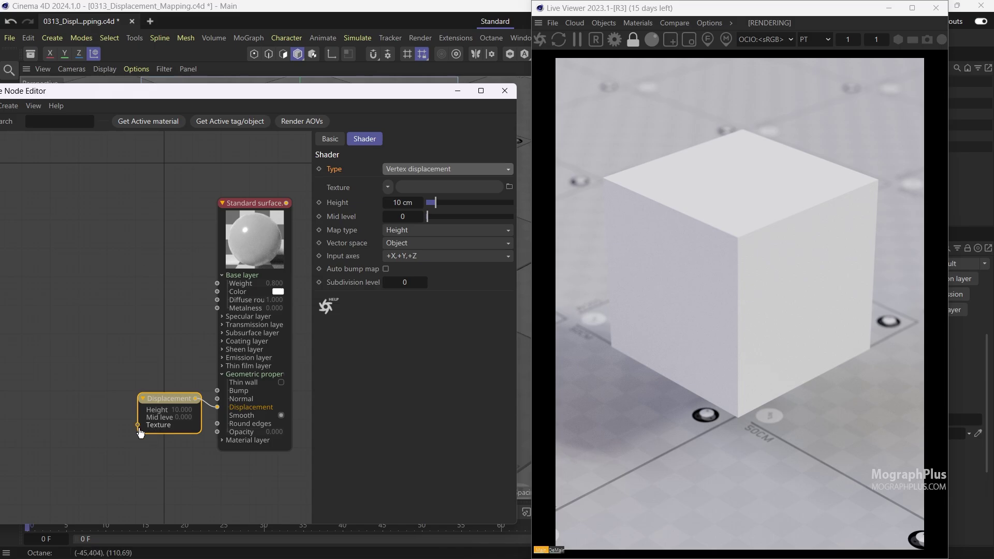
# Add an Image texture node and connect it to the Displacement node's Texture input
pyautogui.doubleClick(102, 395)
pyautogui.write('IMA')
pyautogui.press('Down')
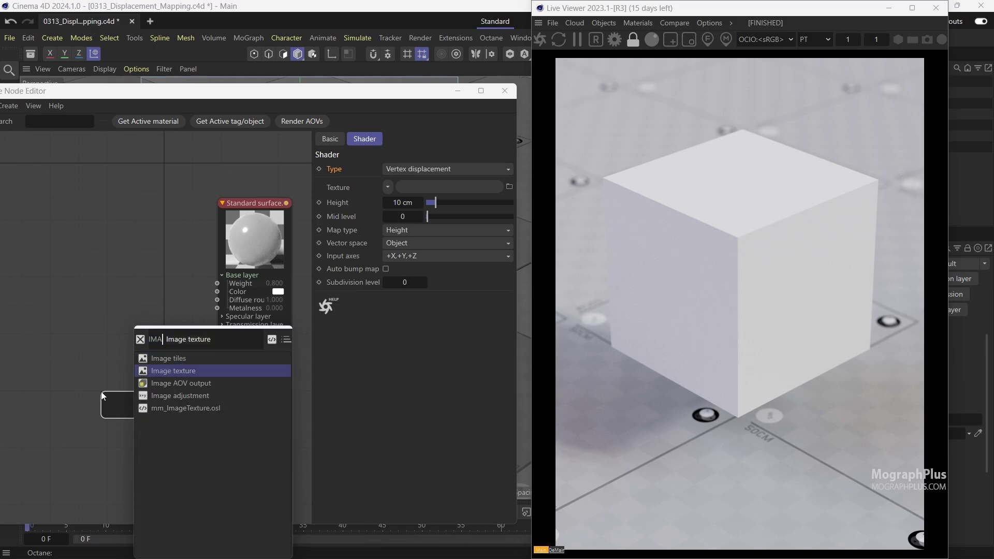
pyautogui.press('Return')
pyautogui.moveTo(150, 417)
pyautogui.mouseDown()
pyautogui.moveTo(100, 378)
pyautogui.moveTo(137, 425)
pyautogui.mouseUp()
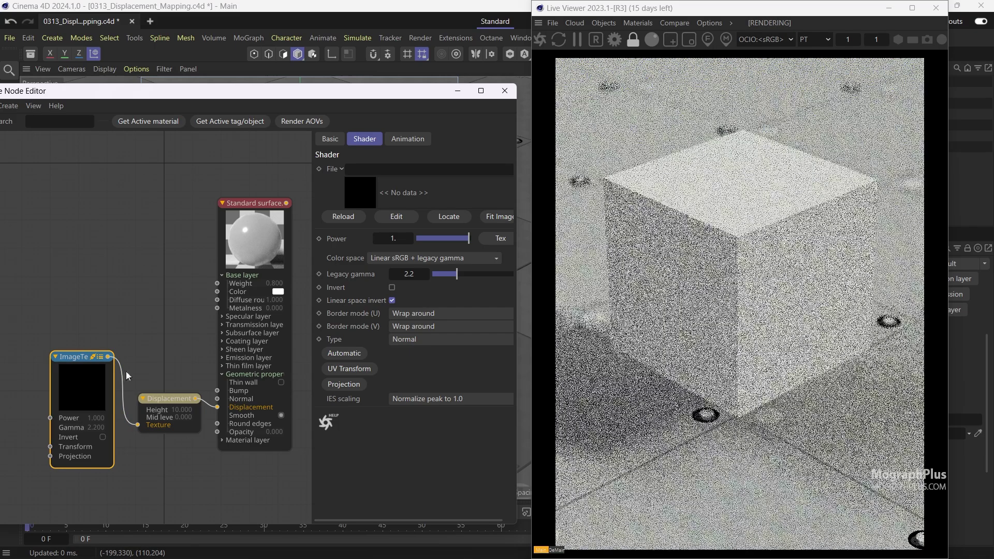
# Load Brick_Disp.png from the tex folder into the ImageTexture node and solo that node in the render
pyautogui.hscroll(1, 430, 191)
pyautogui.click(508, 171)
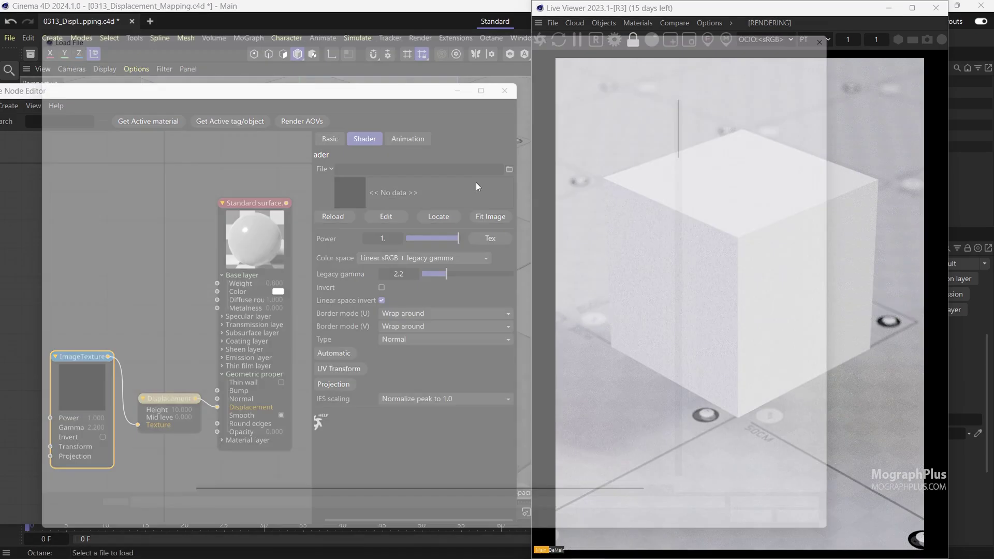
pyautogui.doubleClick(231, 97)
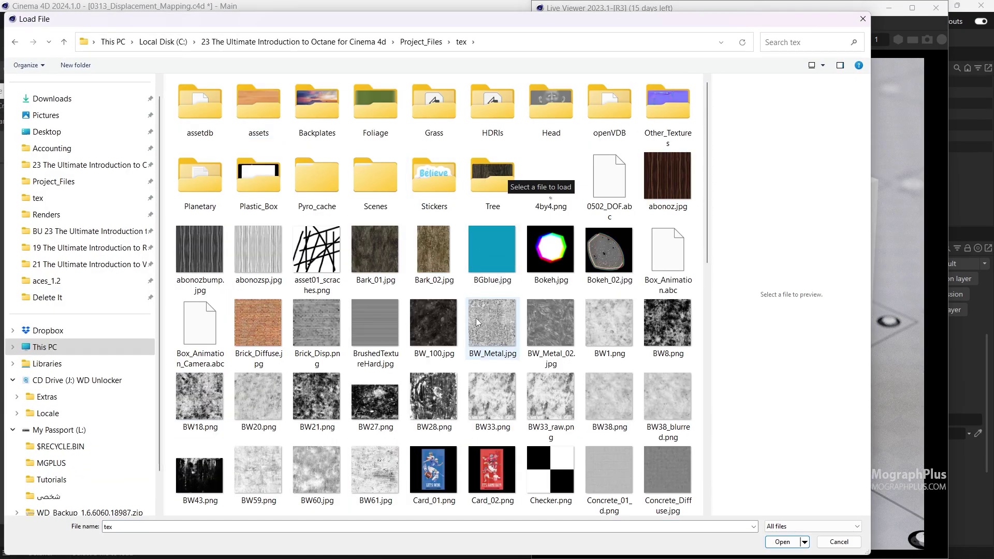
pyautogui.click(320, 329)
pyautogui.doubleClick(320, 327)
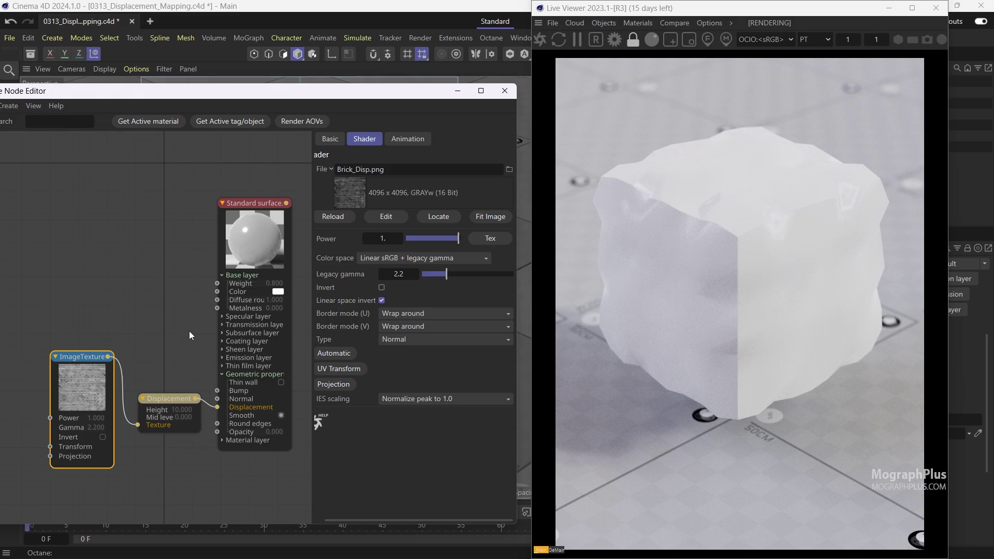
pyautogui.rightClick(90, 383)
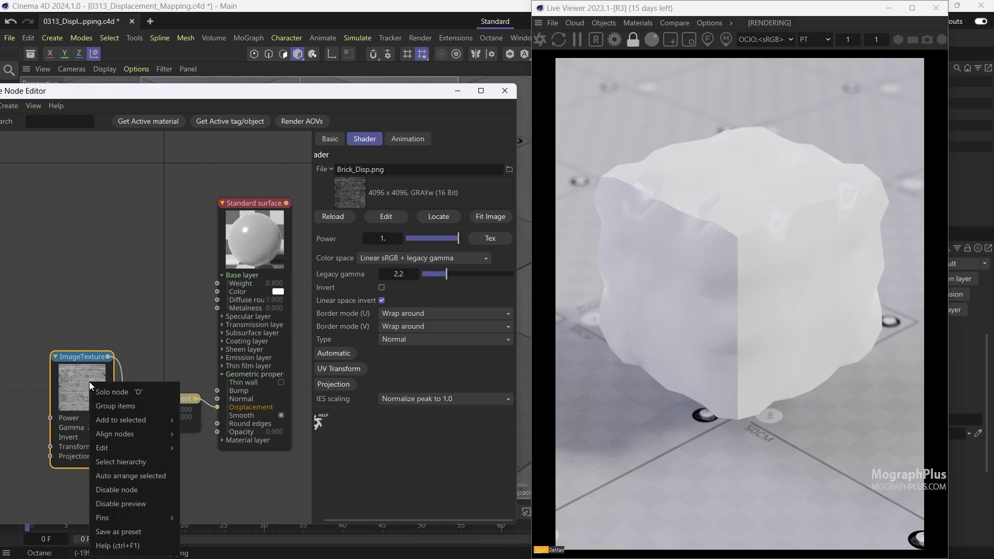
pyautogui.click(145, 392)
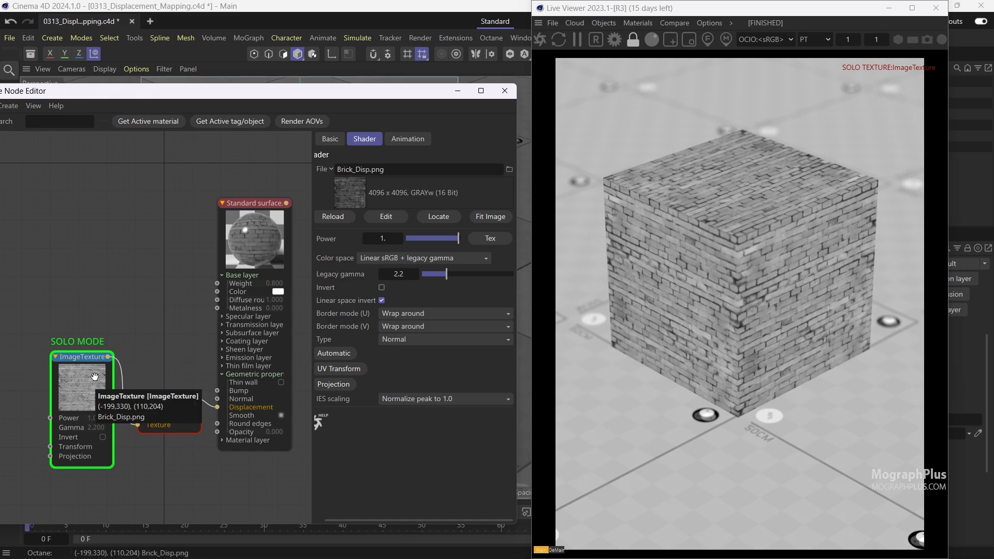
# Add a UV Transform to the ImageTexture node and set its locked scale to 2 on all axes
pyautogui.moveTo(99, 308)
pyautogui.mouseDown(button='middle')
pyautogui.moveTo(137, 300)
pyautogui.moveTo(101, 307)
pyautogui.moveTo(113, 311)
pyautogui.mouseUp(button='middle')
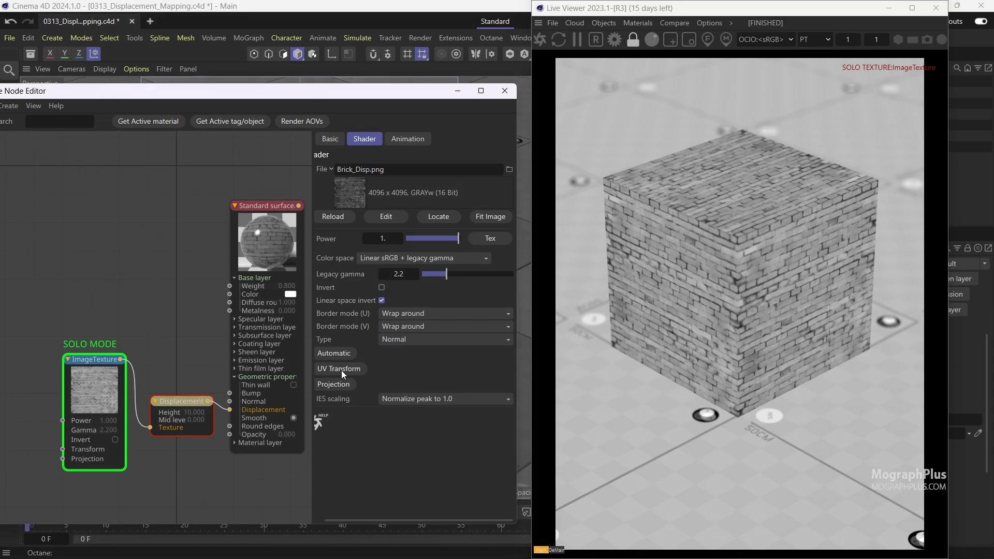
pyautogui.click(341, 370)
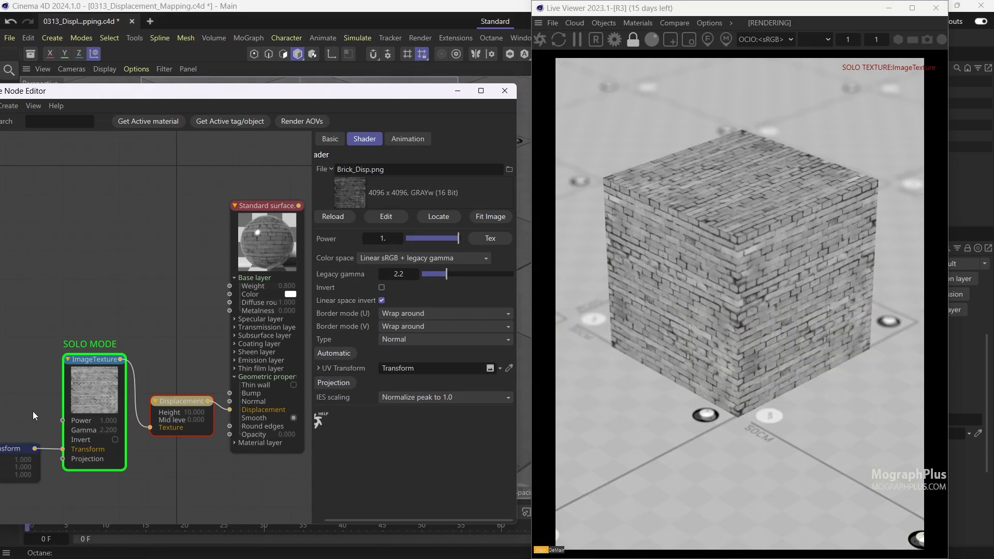
pyautogui.moveTo(32, 413); pyautogui.dragTo(60, 416, button='middle')
pyautogui.click(44, 453)
pyautogui.doubleClick(363, 289)
pyautogui.write('2')
pyautogui.press('Return')
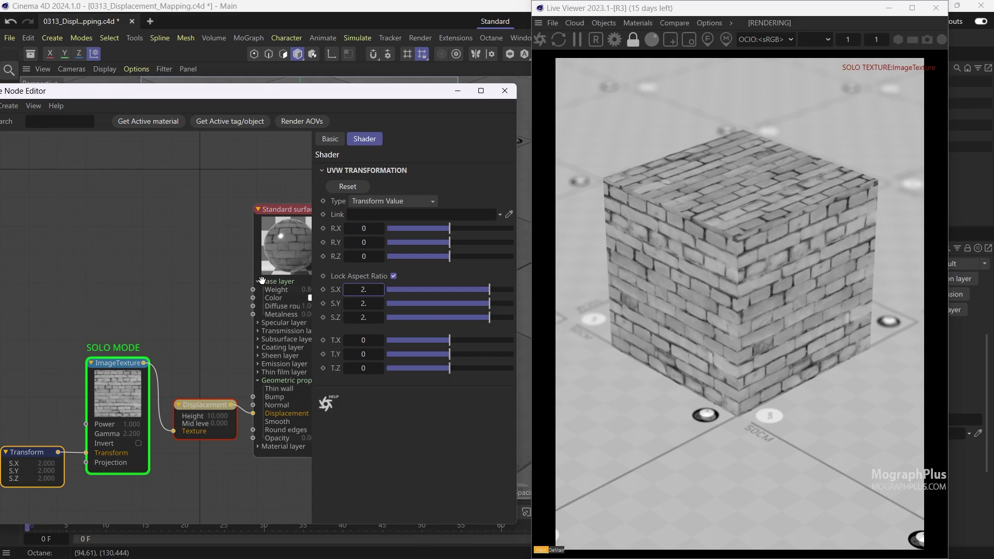
# Set the ImageTexture node's color space to Non-color data and its type to Float
pyautogui.moveTo(437, 96); pyautogui.dragTo(488, 96)
pyautogui.moveTo(222, 220); pyautogui.dragTo(181, 245, button='middle')
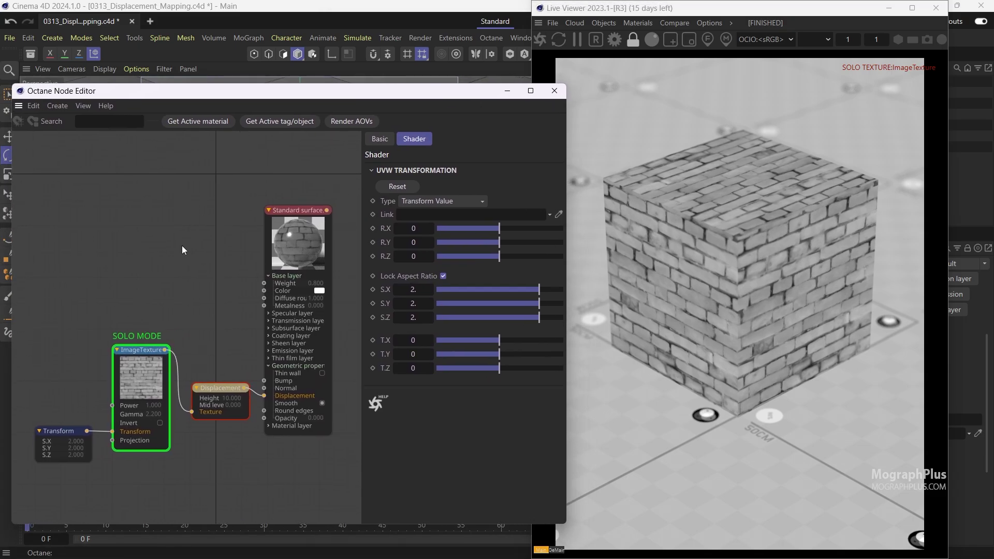
pyautogui.click(141, 377)
pyautogui.click(439, 259)
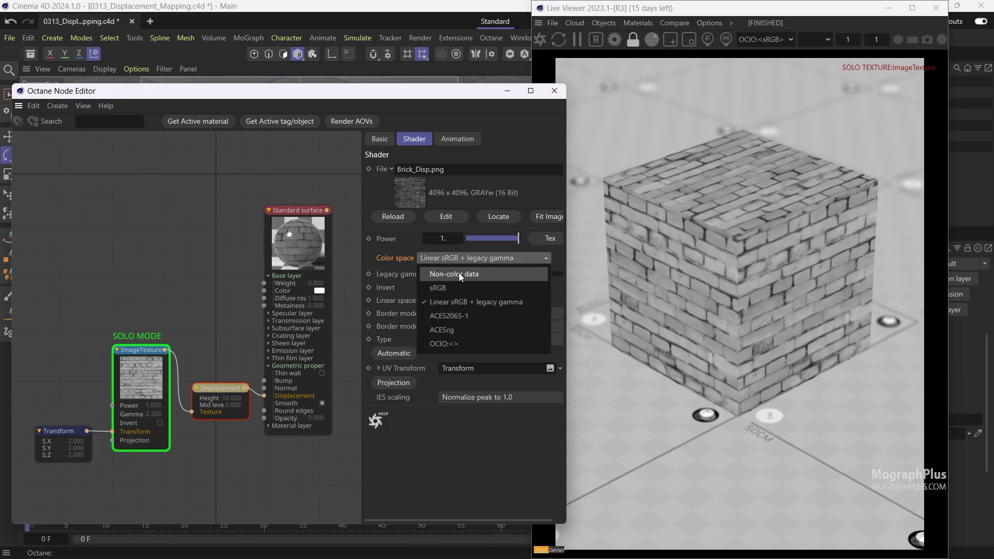
pyautogui.click(462, 275)
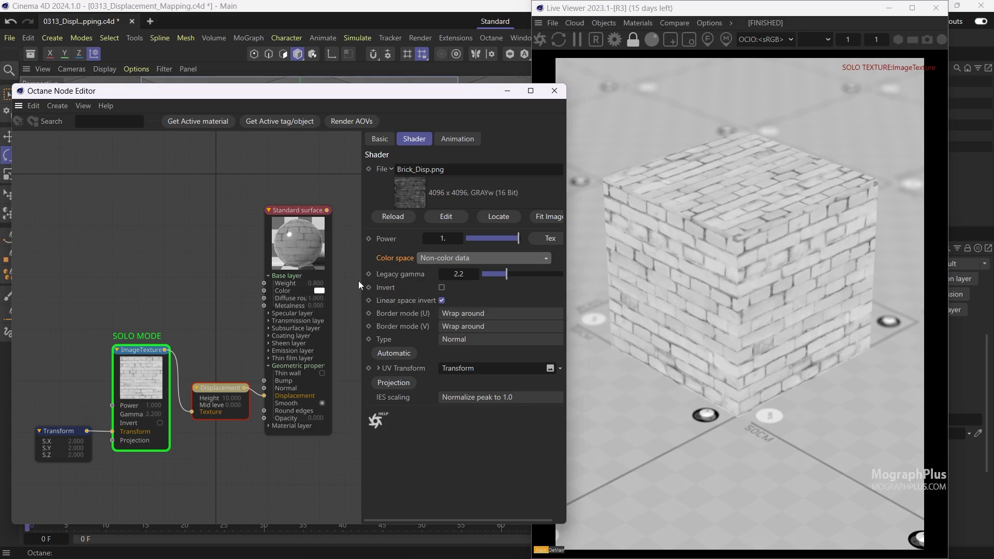
pyautogui.click(455, 339)
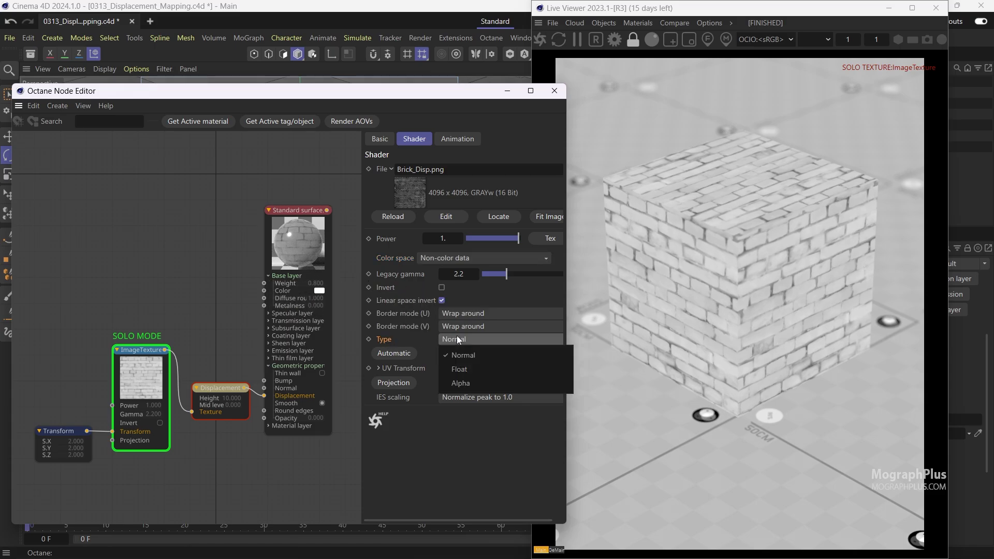
pyautogui.click(486, 369)
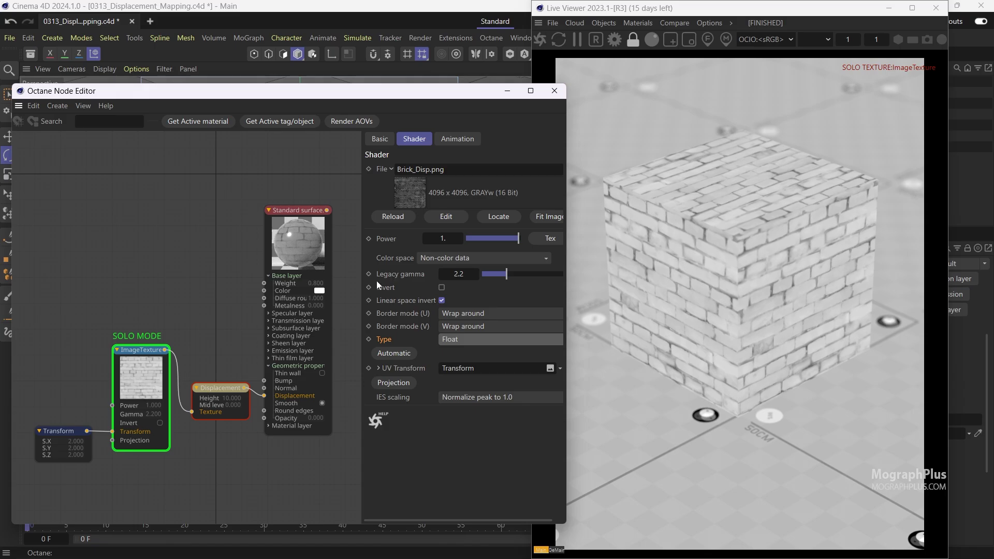
# Disable solo mode on the ImageTexture node and switch the Live Viewer's render mode to Wire
pyautogui.rightClick(147, 371)
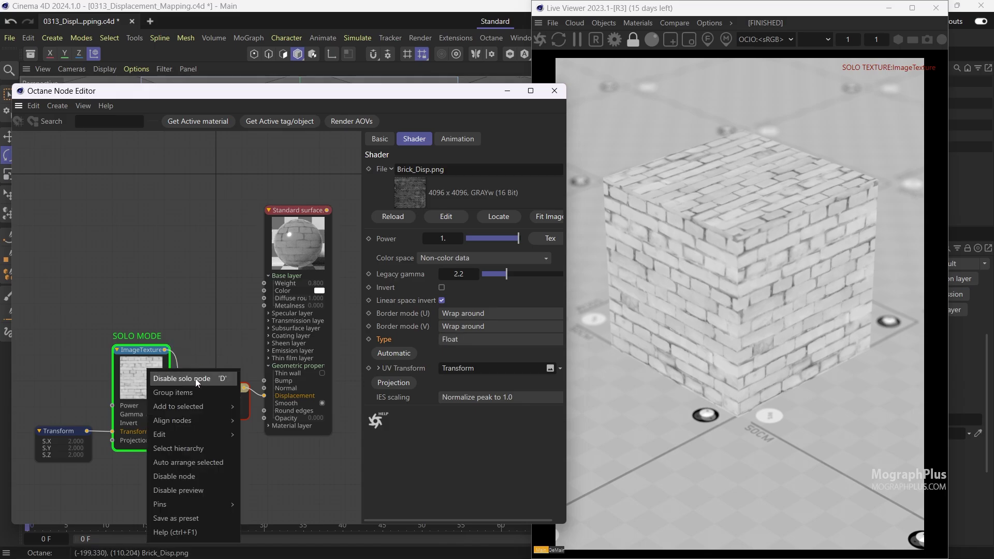
pyautogui.click(196, 381)
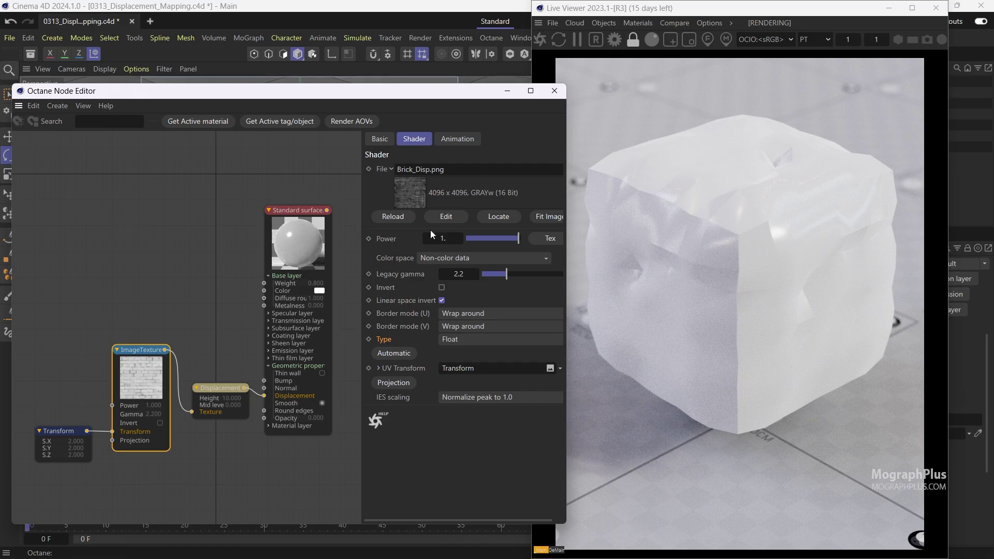
pyautogui.moveTo(764, 18); pyautogui.dragTo(709, 21)
pyautogui.click(752, 40)
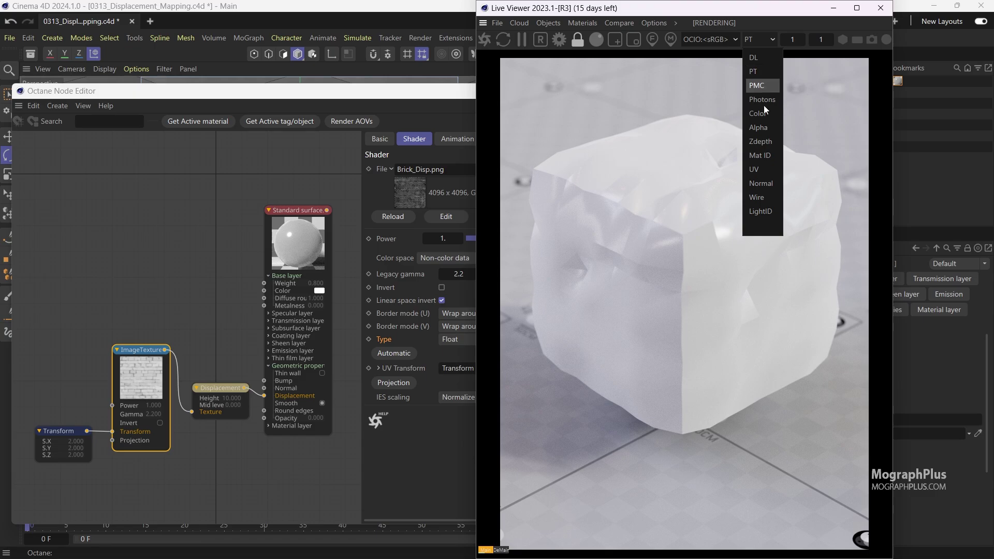
pyautogui.click(770, 198)
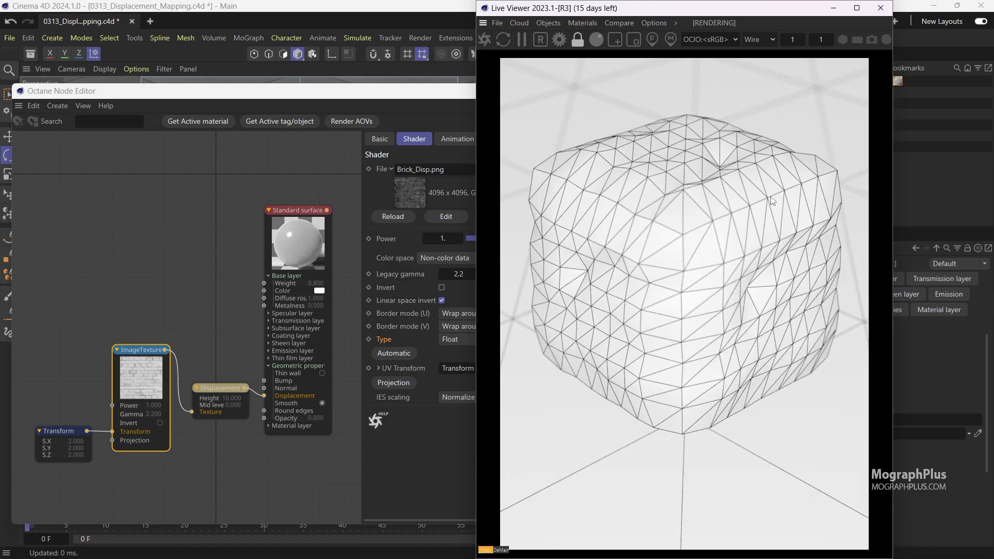
# Move the Live Viewer clear of the object list and raise the Cube's Octane ObjectTag subdivision level to 7
pyautogui.moveTo(766, 11); pyautogui.dragTo(546, 12)
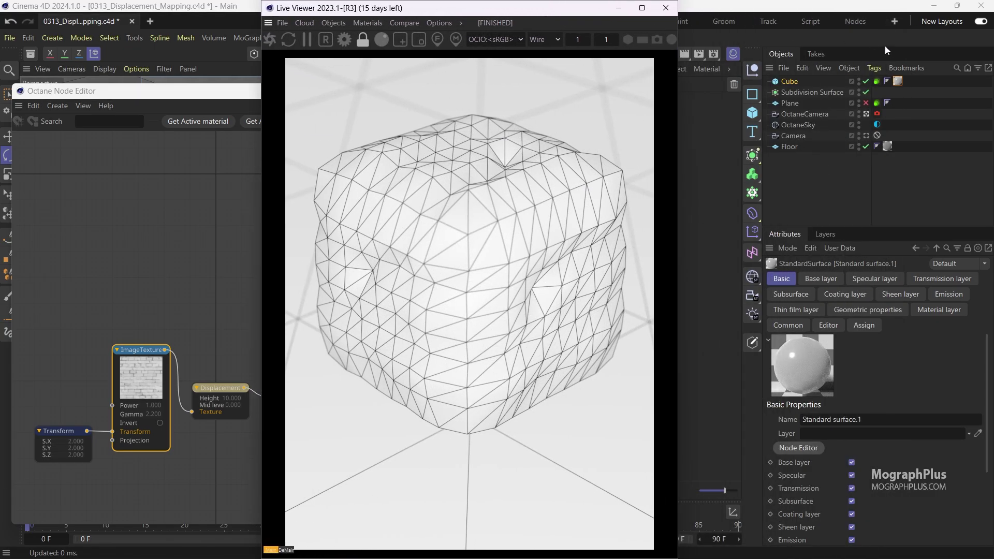
pyautogui.click(877, 81)
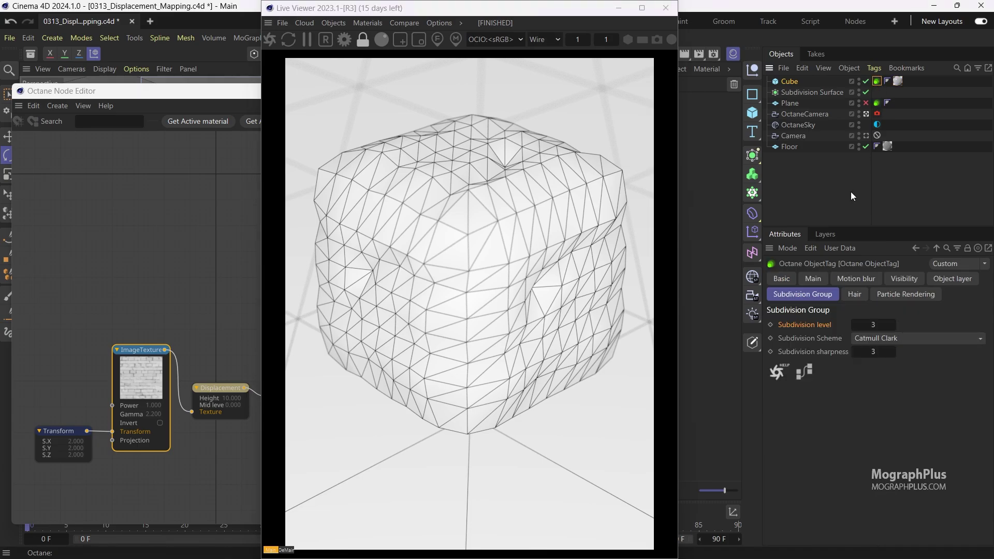
pyautogui.click(871, 324)
pyautogui.click(896, 325)
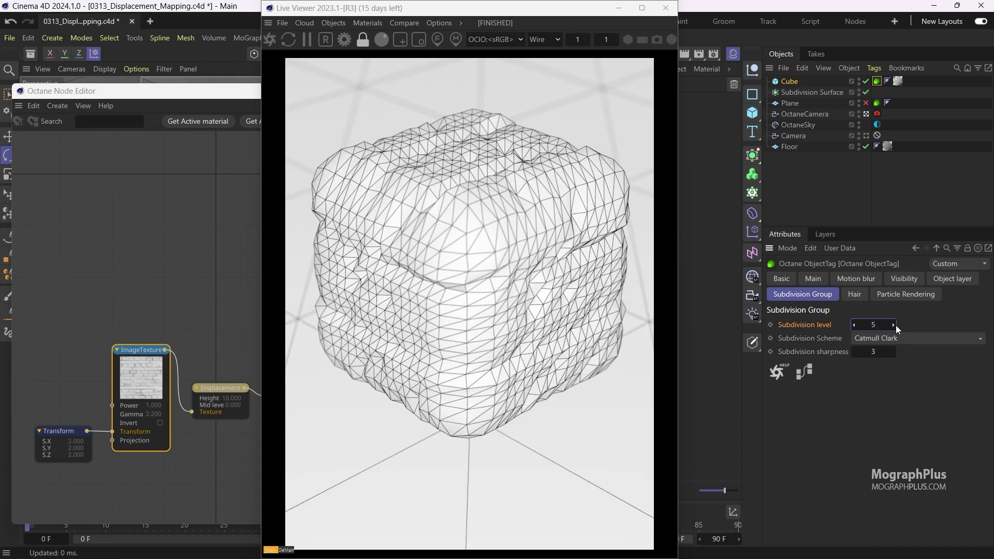
pyautogui.click(896, 325)
pyautogui.click(896, 325)
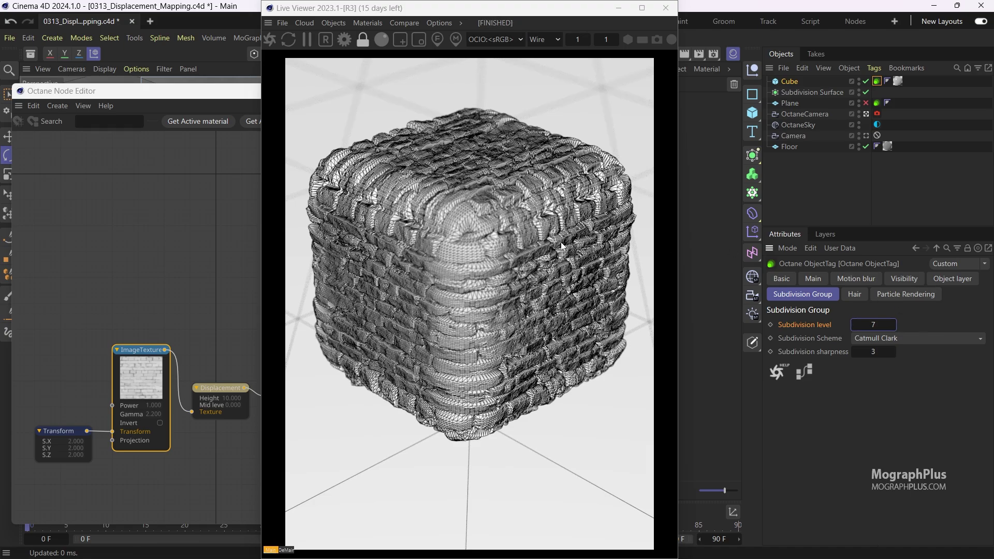
# Switch the Live Viewer's render mode back to PT and reposition its window
pyautogui.click(545, 39)
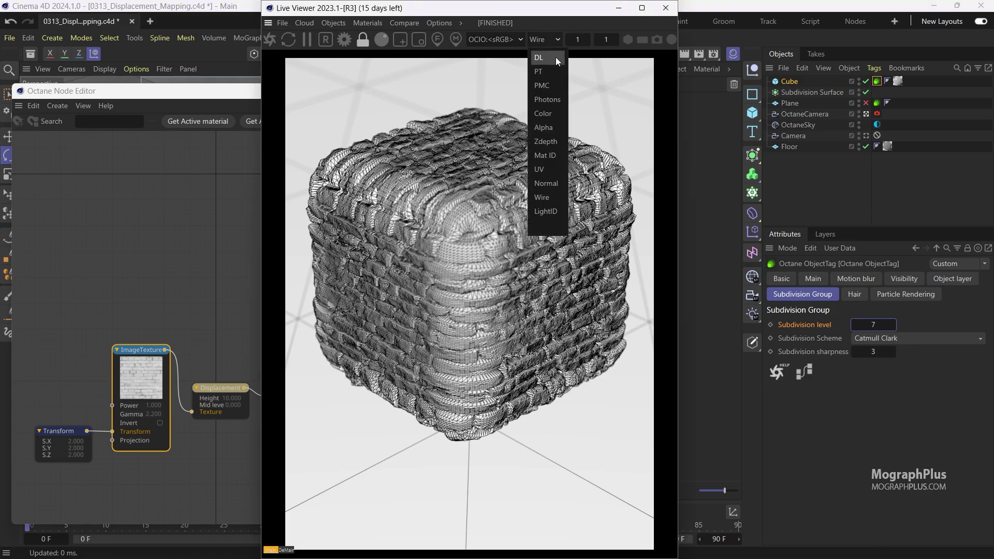
pyautogui.click(550, 71)
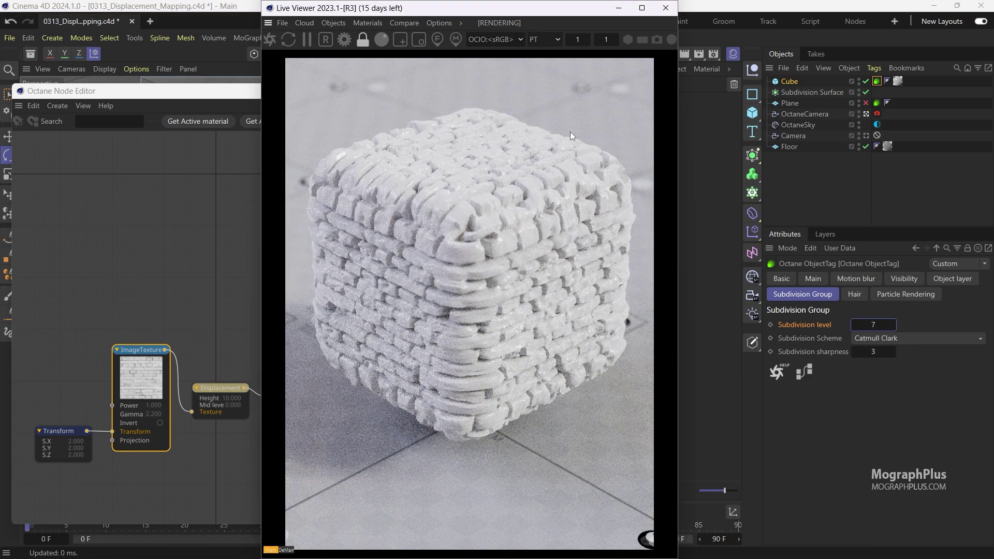
pyautogui.moveTo(509, 15); pyautogui.dragTo(809, 20)
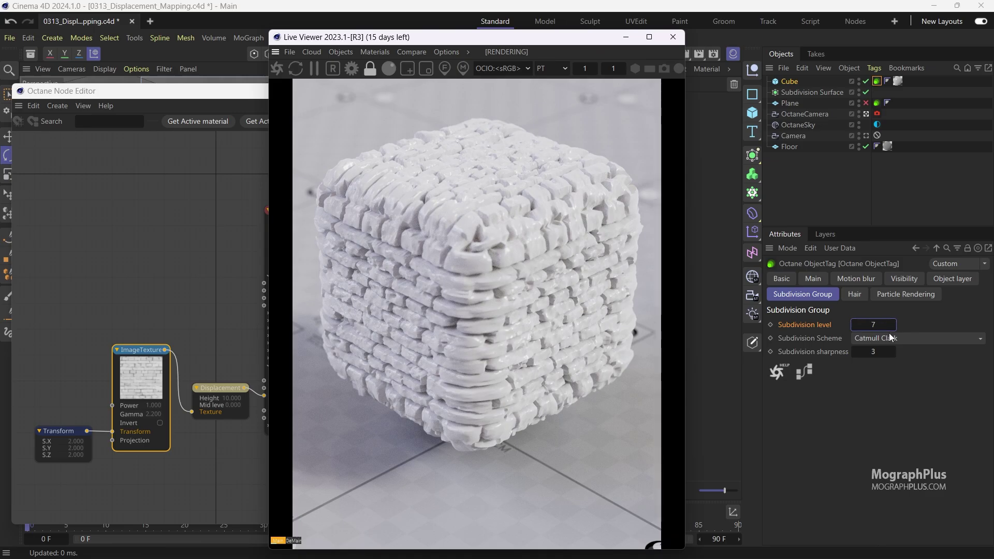
# Set the subdivision sharpness in the Cube's Octane ObjectTag to 5
pyautogui.doubleClick(862, 352)
pyautogui.write('5')
pyautogui.press('Return')
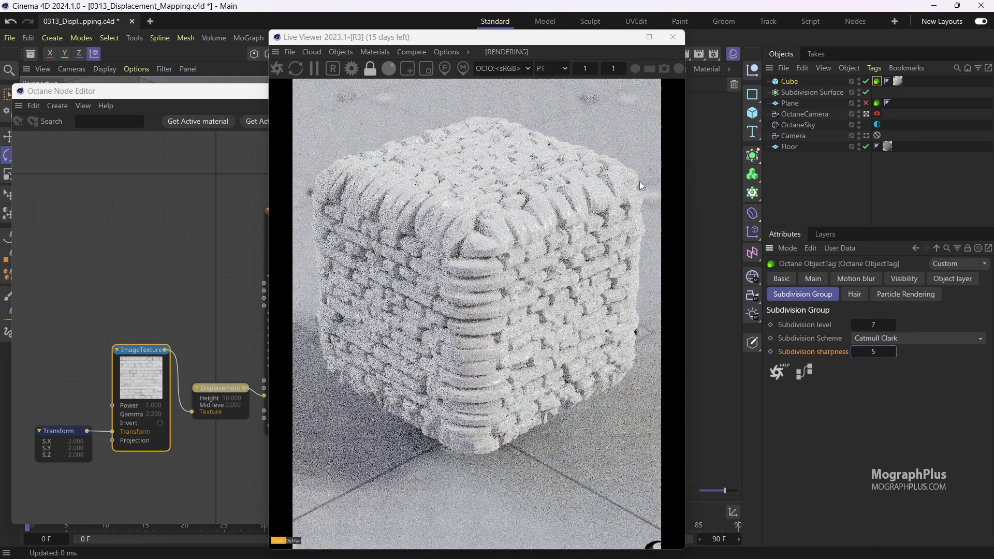
# Move the Live Viewer clear of the node editor and bring up the Displacement node's settings in a wider pane
pyautogui.moveTo(501, 41); pyautogui.dragTo(800, 30)
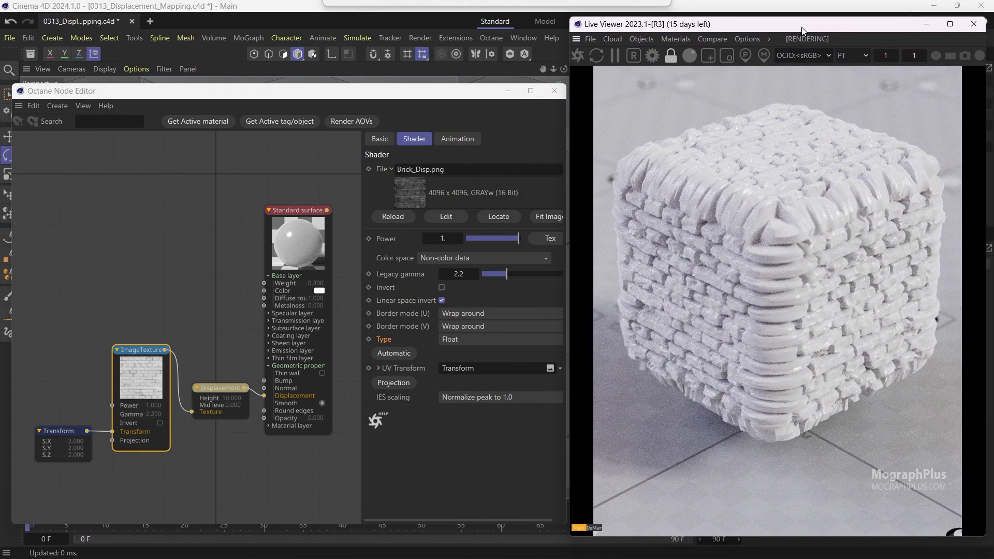
pyautogui.click(218, 391)
pyautogui.moveTo(362, 218); pyautogui.dragTo(343, 220)
# Try Displacement node heights of 1 cm and 2 cm
pyautogui.click(434, 244)
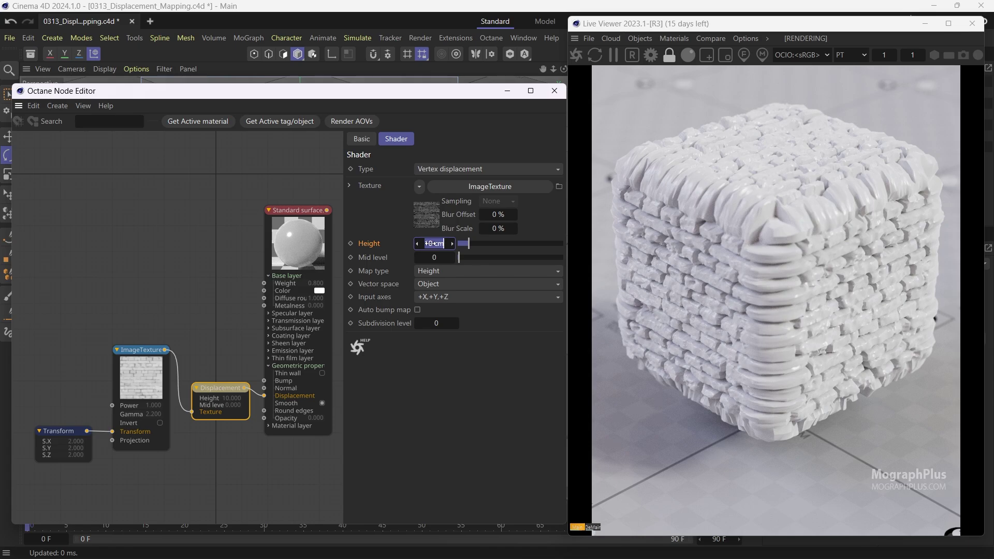
pyautogui.press('Return')
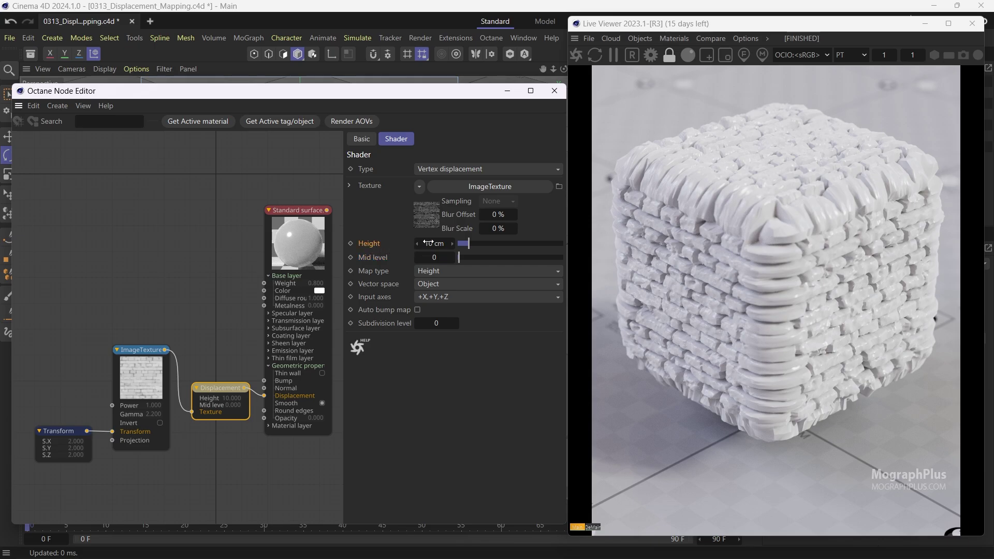
pyautogui.click(429, 242)
pyautogui.press('Return')
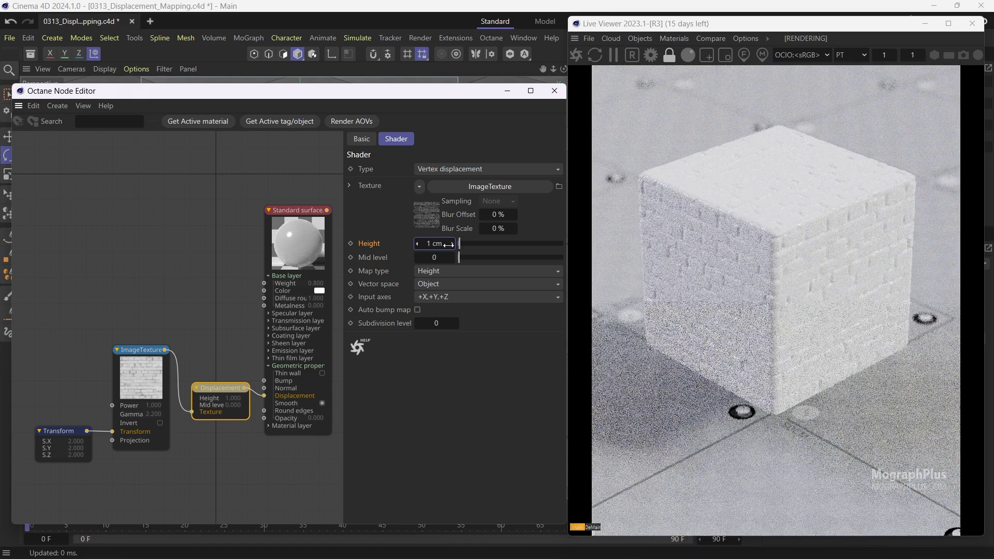
pyautogui.click(451, 243)
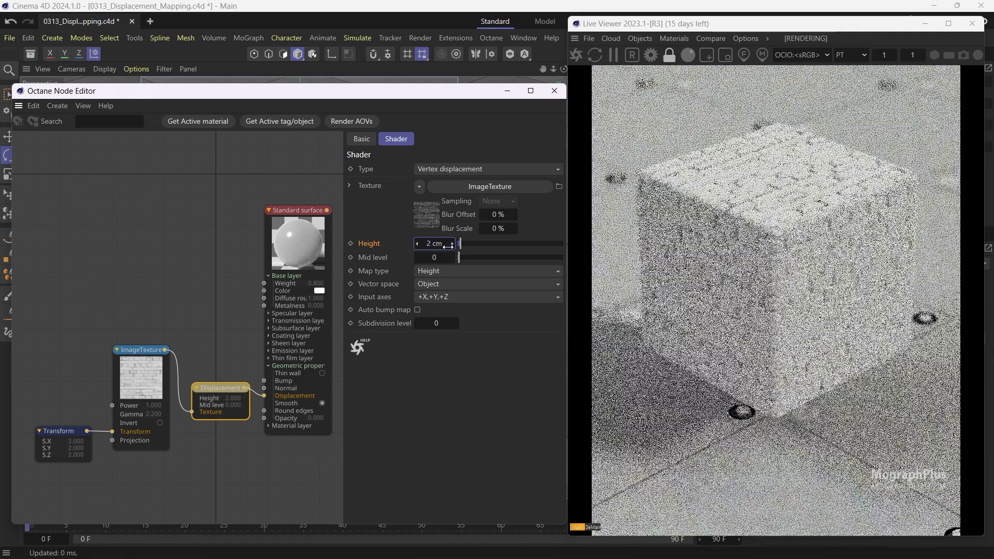
# Raise the Displacement node's height to 3 cm and further to 5 cm to compare the brick relief
pyautogui.click(441, 244)
pyautogui.write('3')
pyautogui.press('Return')
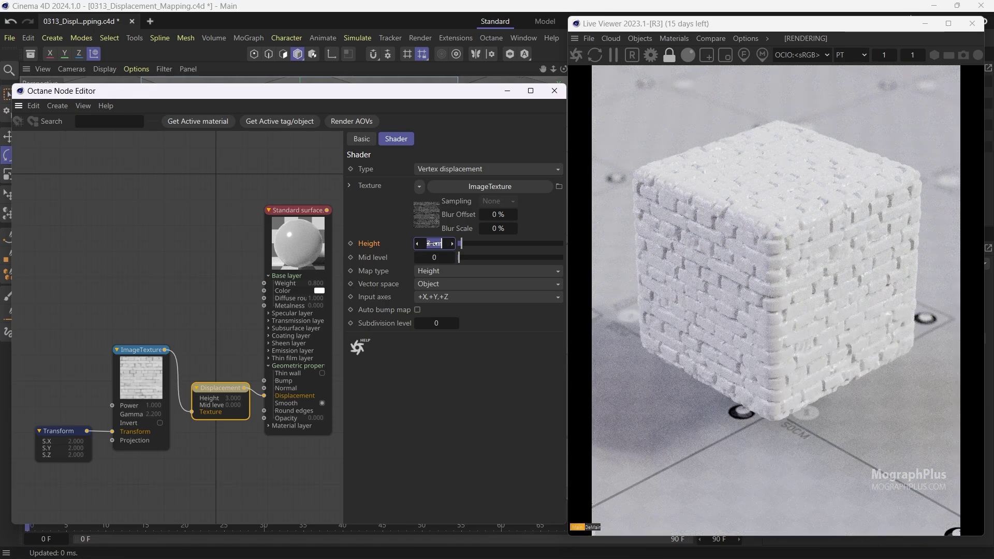
pyautogui.write('5')
pyautogui.press('Return')
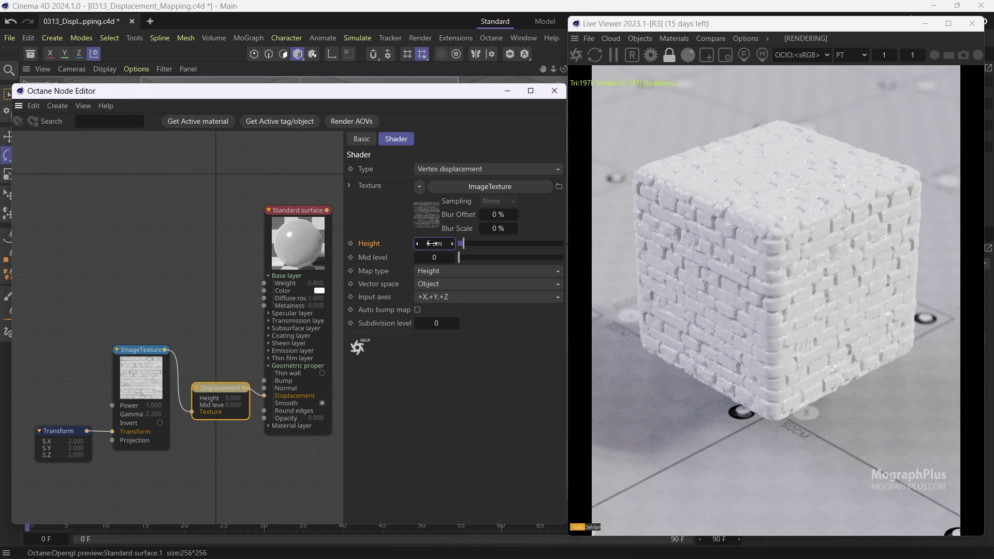
# Increase the Displacement node's height to 7 cm and further to 10 cm
pyautogui.click(433, 243)
pyautogui.write('7')
pyautogui.press('Return')
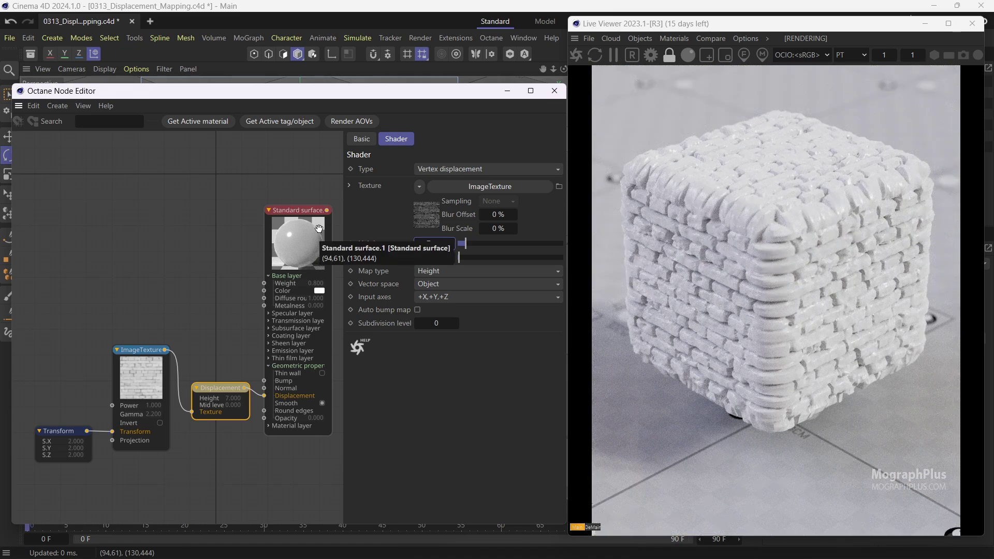
pyautogui.click(422, 243)
pyautogui.write('10')
pyautogui.press('Return')
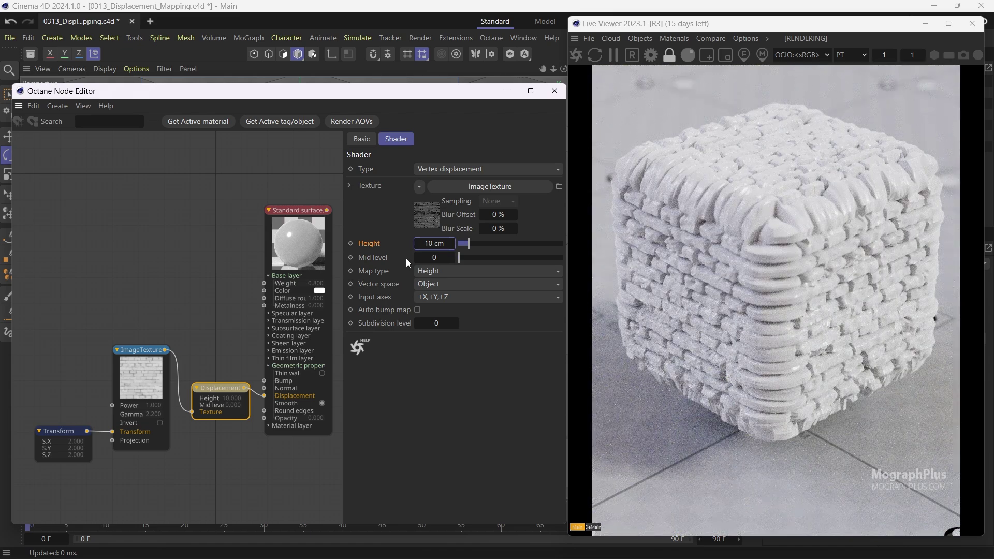
# Check the Camera Imager settings of the OctaneCamera's tag, moving the Live Viewer aside and back
pyautogui.click(387, 258)
pyautogui.moveTo(747, 24); pyautogui.dragTo(524, 29)
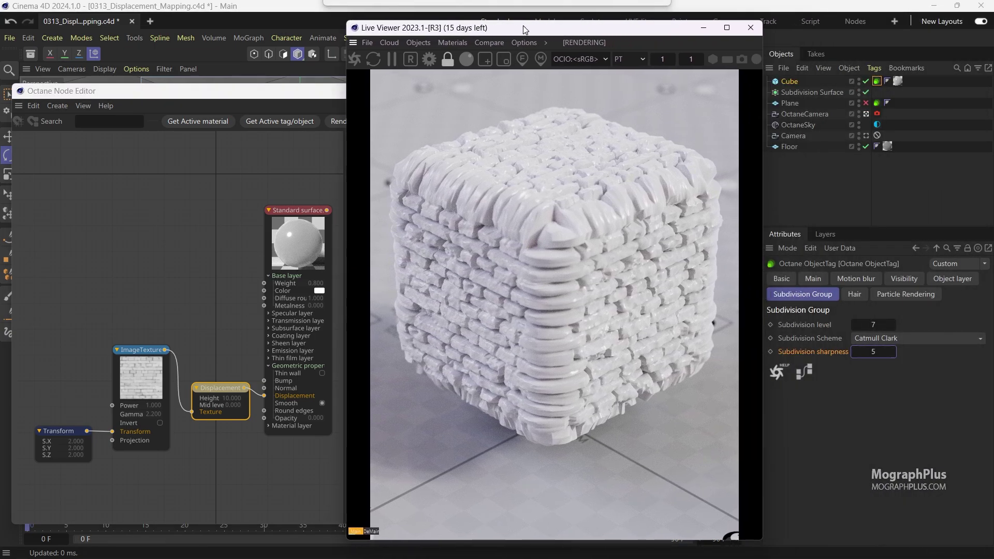
pyautogui.click(877, 114)
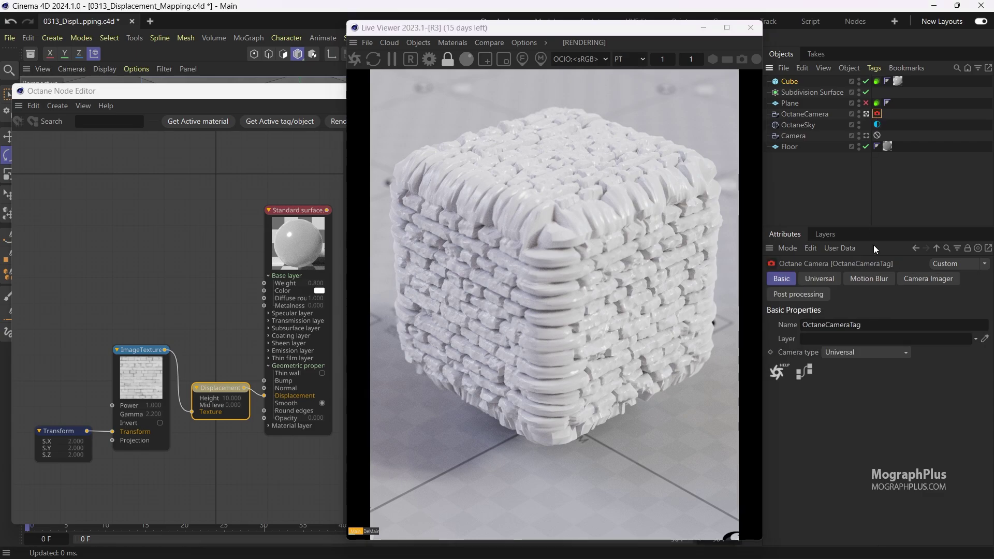
pyautogui.click(922, 281)
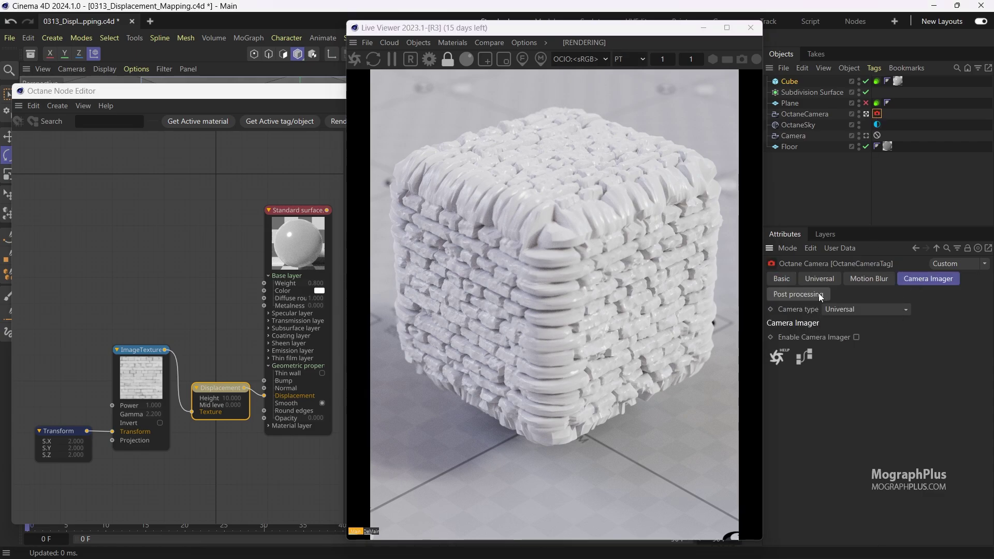
pyautogui.moveTo(636, 28); pyautogui.dragTo(869, 22)
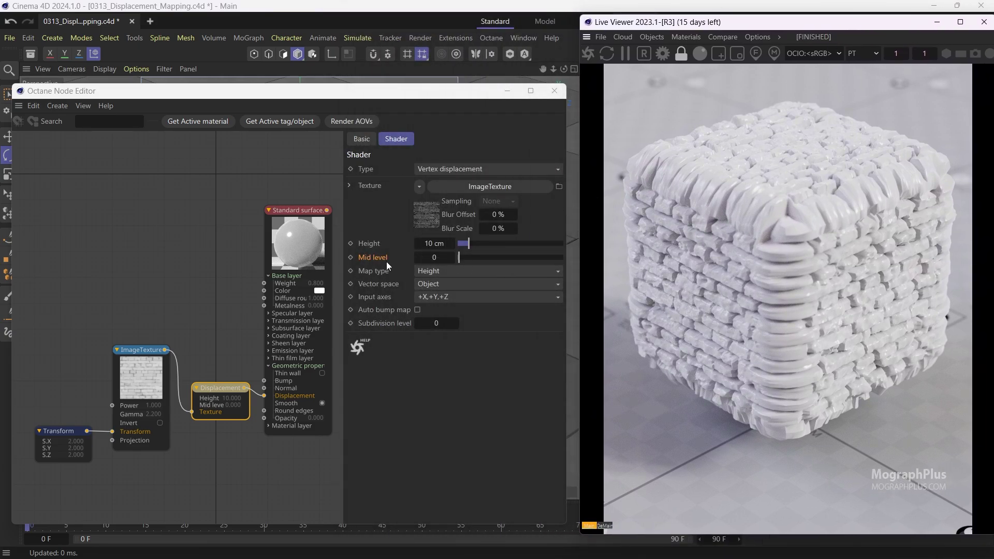
# Try Displacement node mid levels of 0.5 and 1 to compare how the surface shifts
pyautogui.click(434, 258)
pyautogui.write('.5')
pyautogui.press('Return')
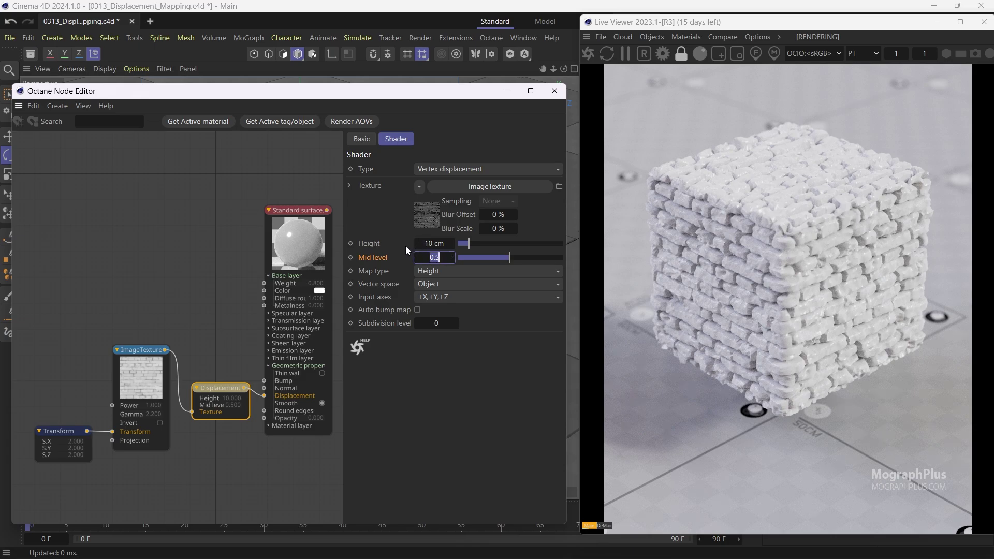
pyautogui.write('1.')
pyautogui.press('Return')
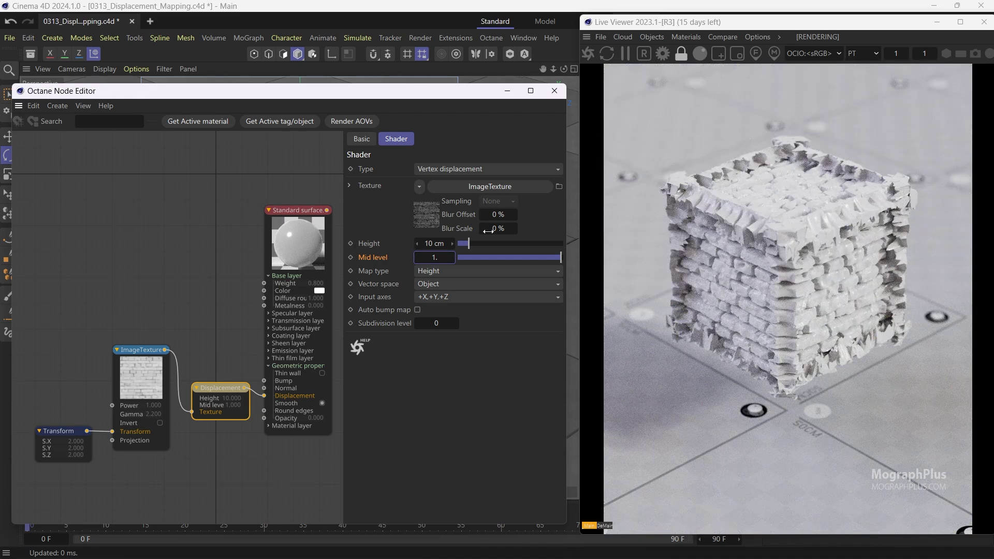
# Examine the Post, Camera Imager and Denoiser options in the Octane settings and close the window
pyautogui.click(663, 54)
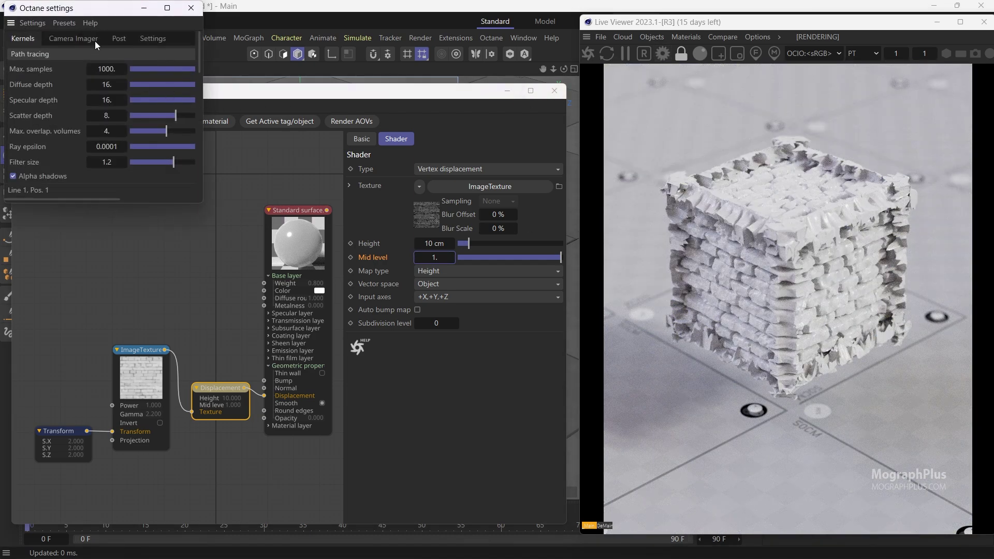
pyautogui.click(118, 39)
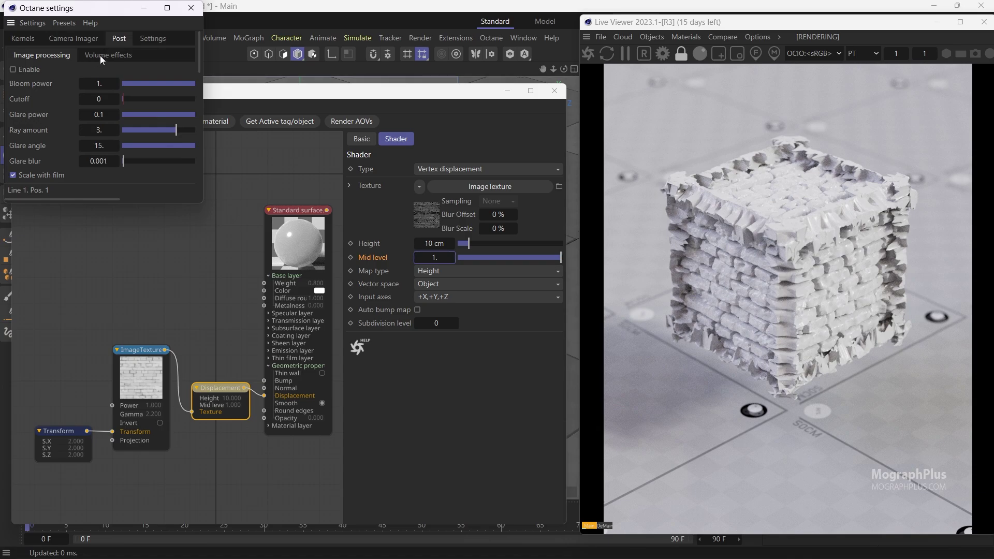
pyautogui.click(88, 37)
pyautogui.scroll(-5, 44, 86)
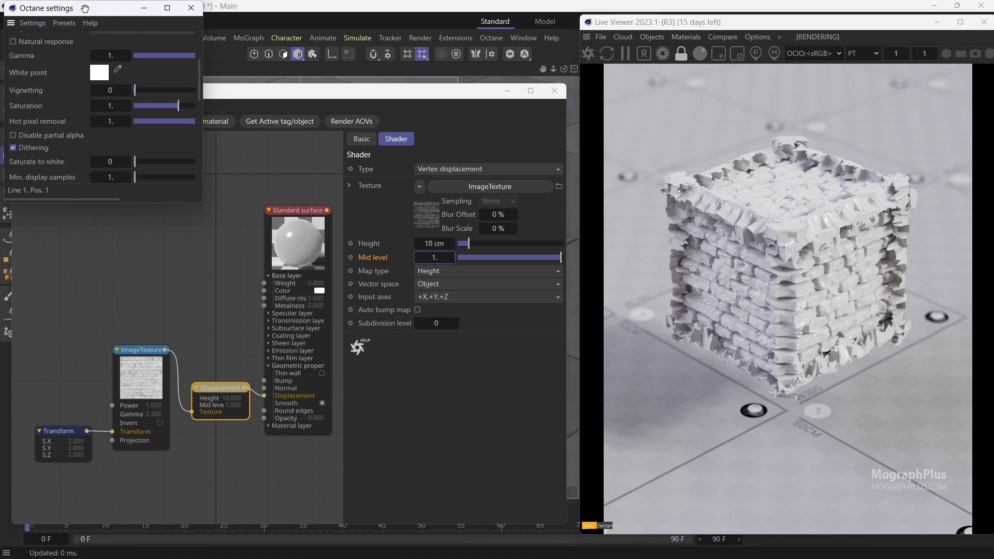
pyautogui.scroll(5, 92, 48)
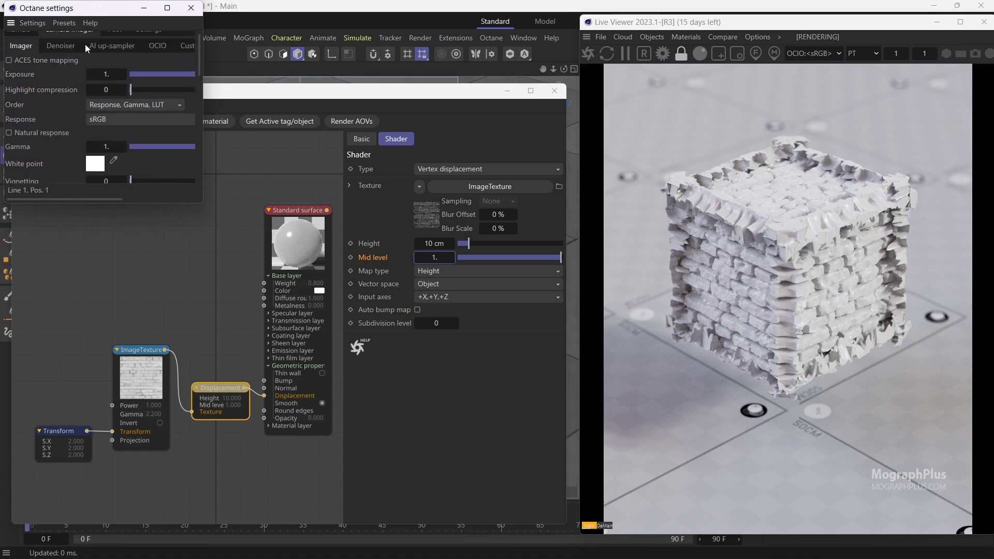
pyautogui.click(61, 45)
pyautogui.click(191, 8)
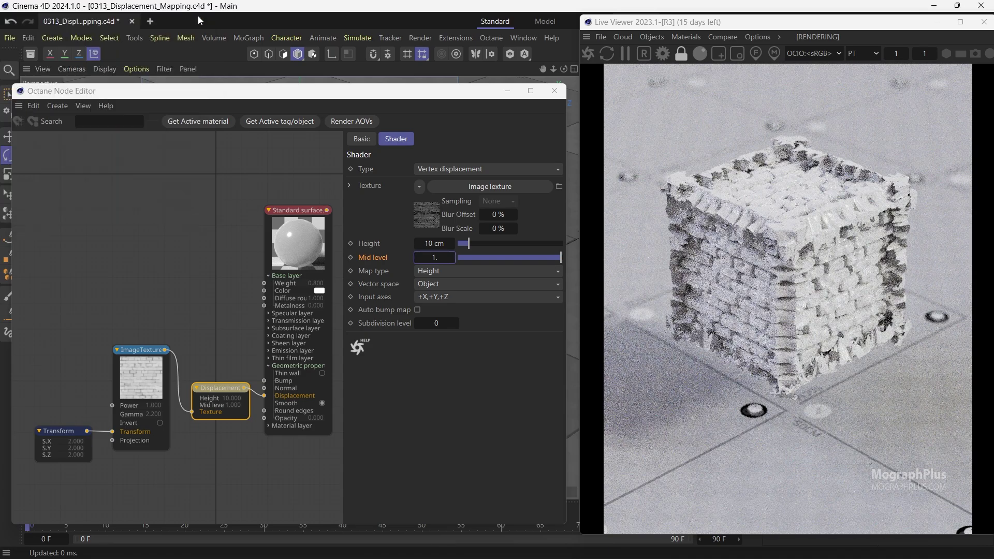
# Set the Displacement node's mid level to 0.5
pyautogui.click(433, 258)
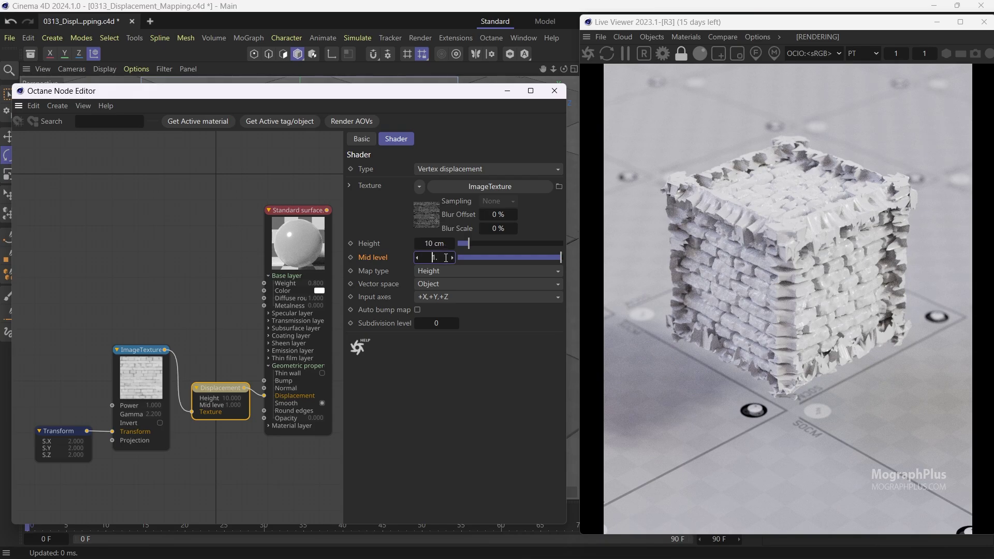
pyautogui.moveTo(445, 258); pyautogui.dragTo(423, 257)
pyautogui.write('0.5')
pyautogui.press('Return')
# Reduce the Standard surface material's specular layer weight to 0
pyautogui.click(298, 241)
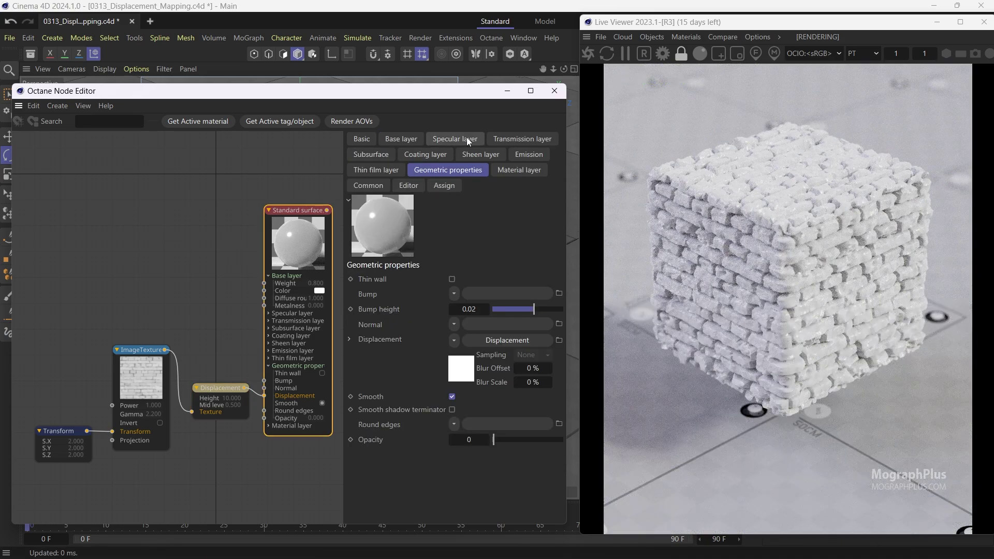
pyautogui.click(466, 138)
pyautogui.moveTo(487, 284); pyautogui.dragTo(387, 276)
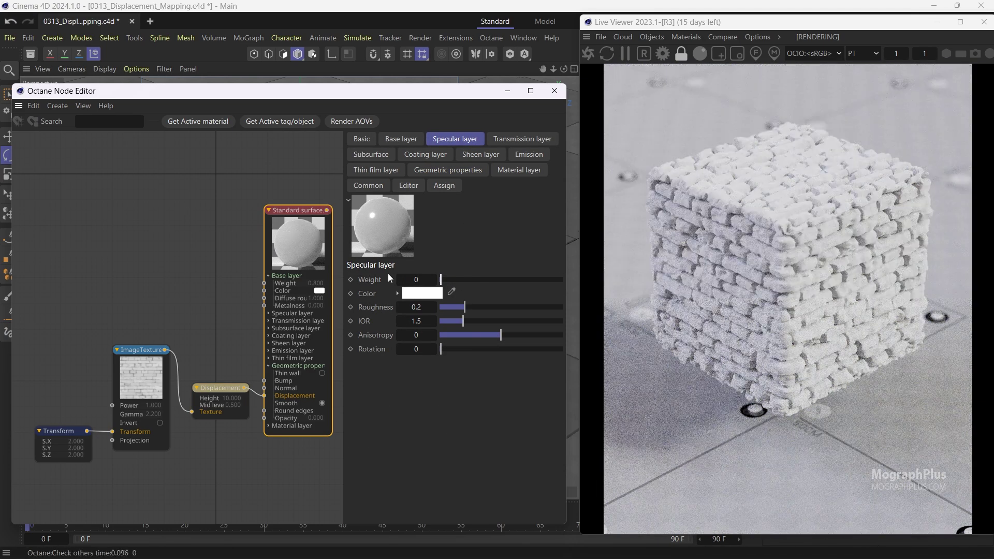
# Try a Displacement node height of 5 cm and settle on 7 cm
pyautogui.click(220, 389)
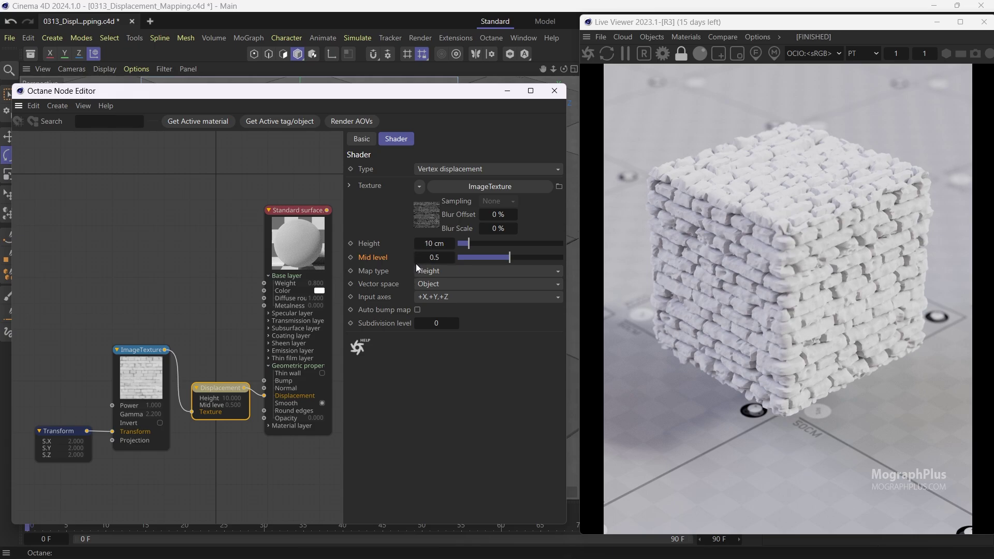
pyautogui.click(427, 244)
pyautogui.write('5')
pyautogui.press('Return')
pyautogui.click(430, 243)
pyautogui.write('7')
pyautogui.press('Return')
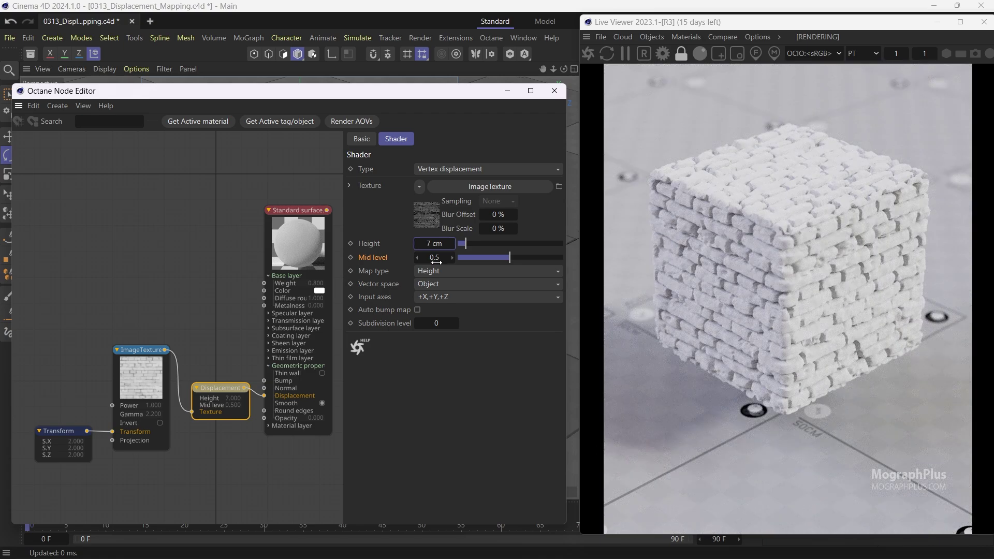
# Examine the available Map type, Vector space and Input axes options of the Displacement node without changing them
pyautogui.click(417, 285)
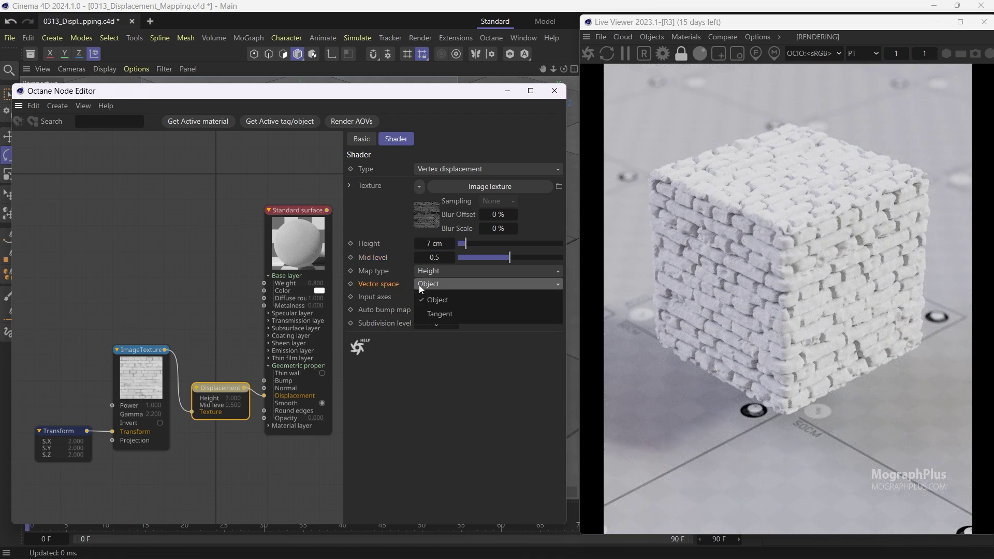
pyautogui.click(386, 293)
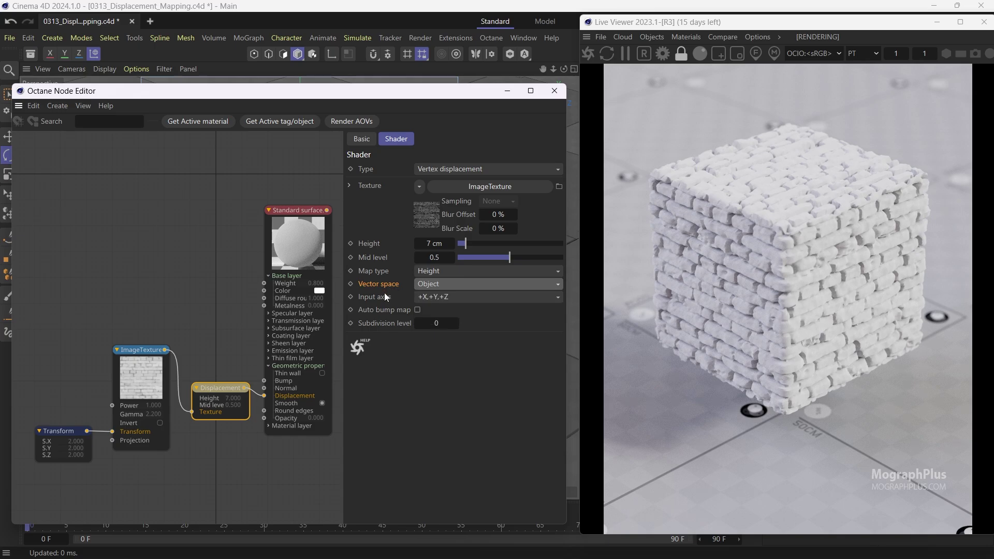
pyautogui.click(415, 272)
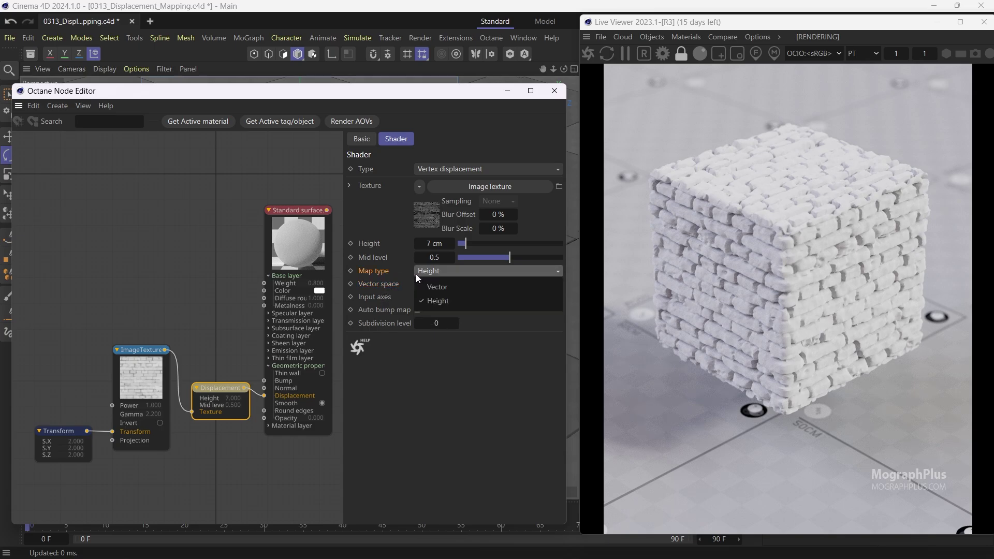
pyautogui.click(386, 281)
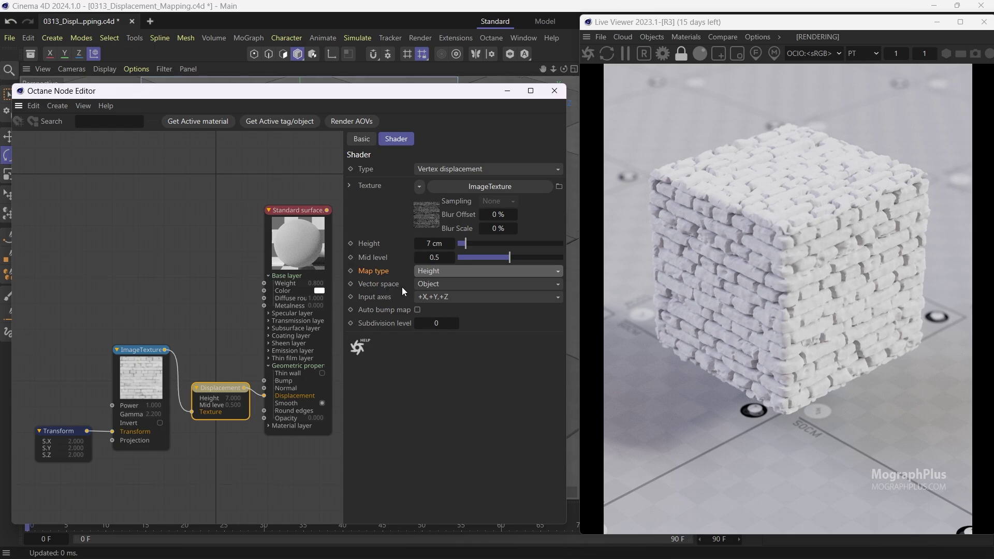
pyautogui.click(427, 284)
pyautogui.click(411, 279)
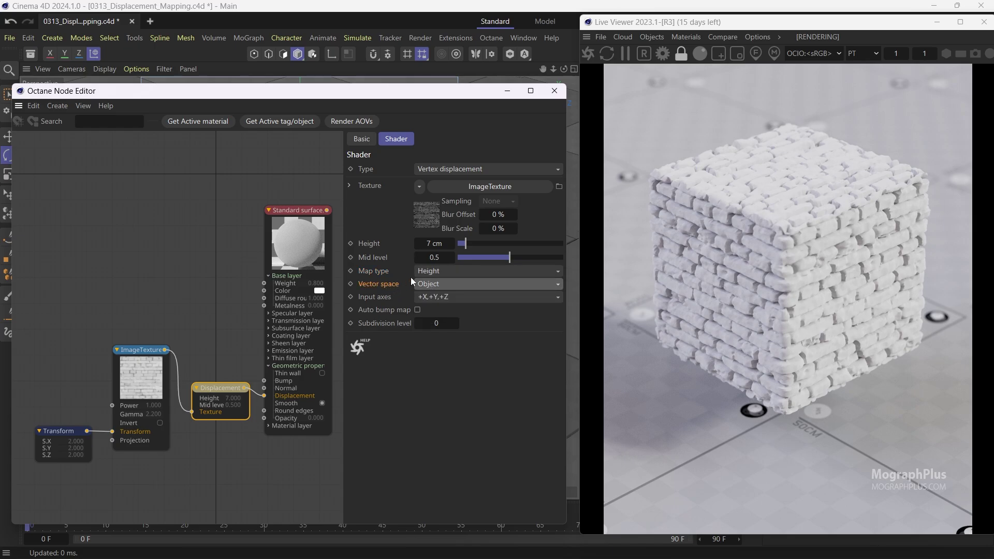
pyautogui.click(430, 271)
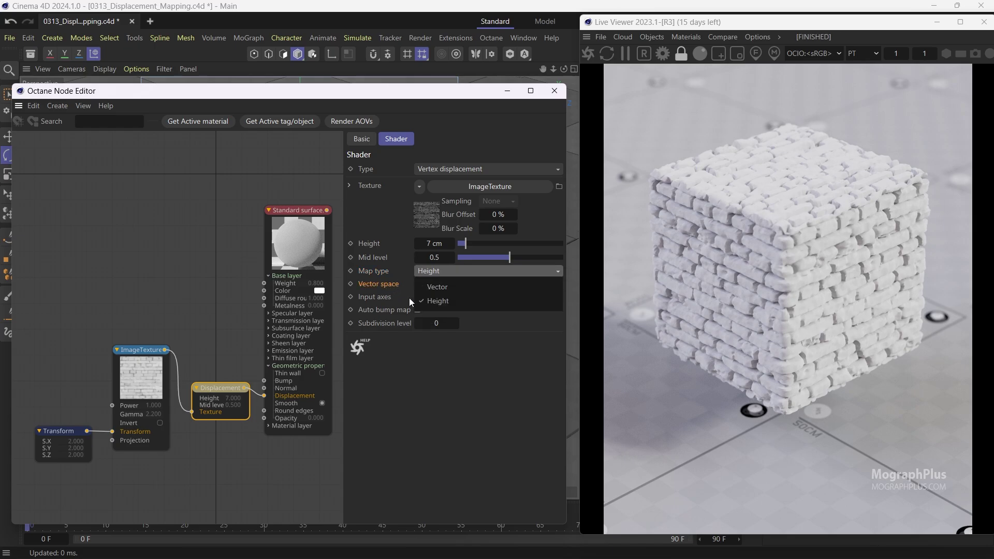
pyautogui.click(384, 293)
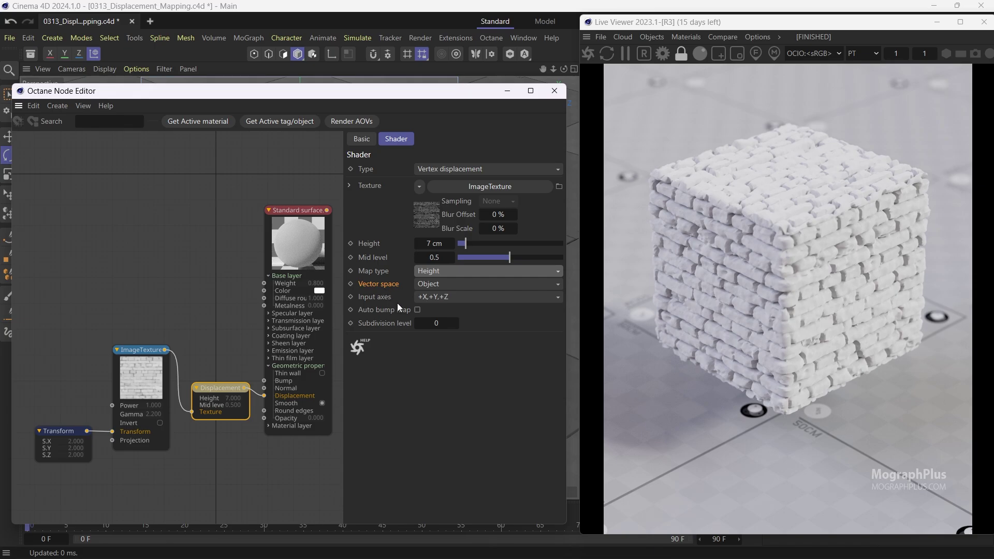
pyautogui.click(428, 297)
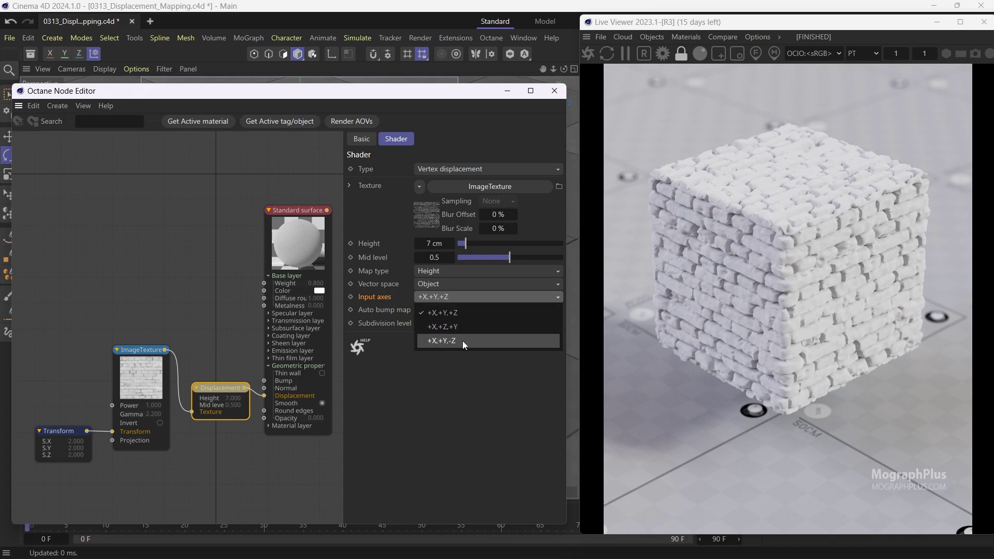
pyautogui.click(461, 362)
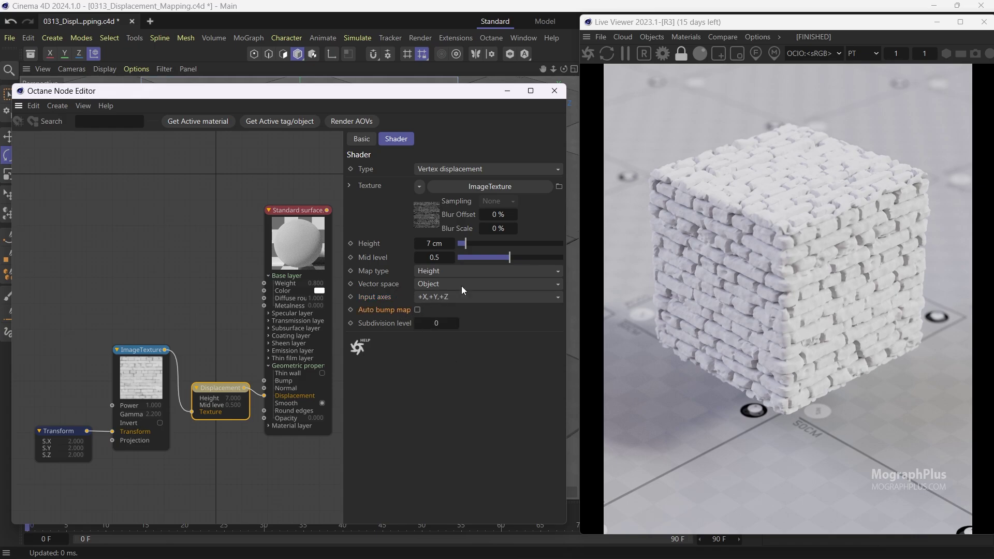
# Set the subdivision level in the Cube's Octane ObjectTag to 5
pyautogui.moveTo(823, 32); pyautogui.dragTo(551, 44)
pyautogui.click(876, 81)
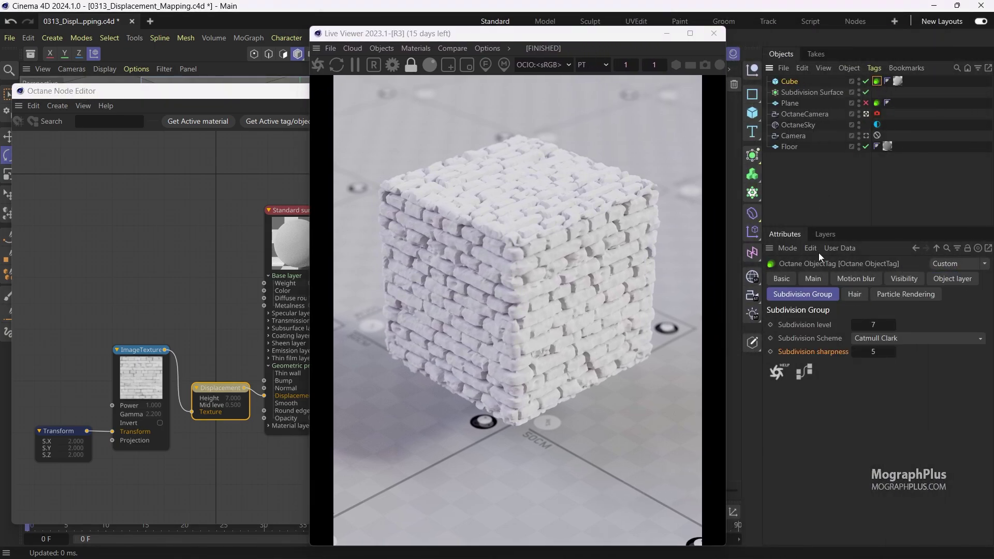
pyautogui.click(873, 325)
pyautogui.press('Return')
pyautogui.moveTo(550, 38); pyautogui.dragTo(768, 27)
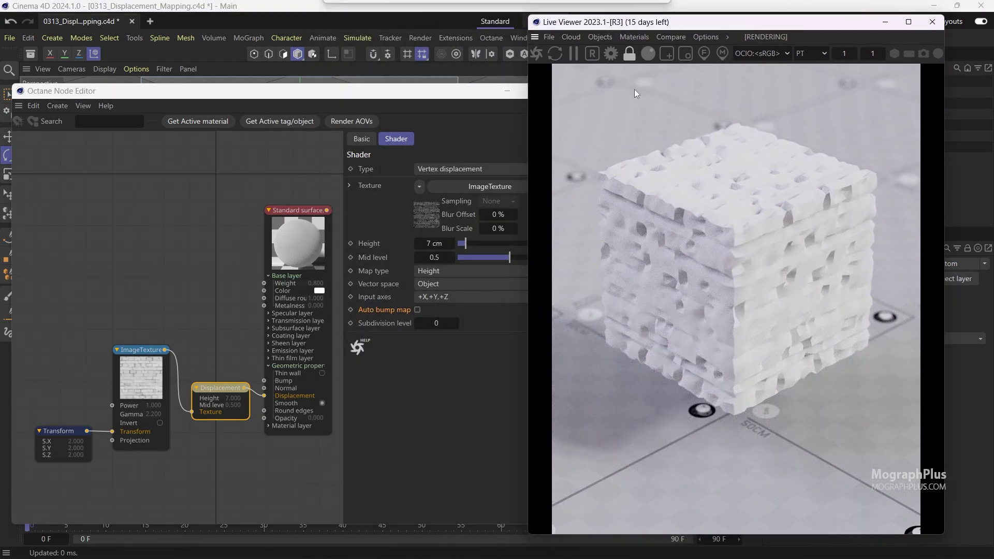
# Toggle Auto bump map on and off twice on the Displacement node to compare its effect, leaving it disabled
pyautogui.click(397, 311)
pyautogui.click(419, 309)
pyautogui.click(419, 309)
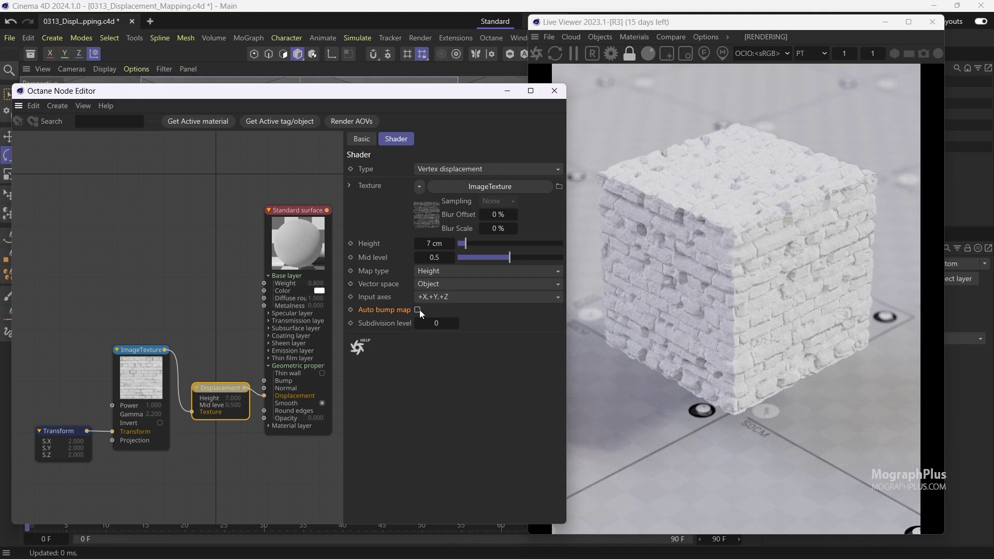
pyautogui.click(418, 309)
pyautogui.click(418, 309)
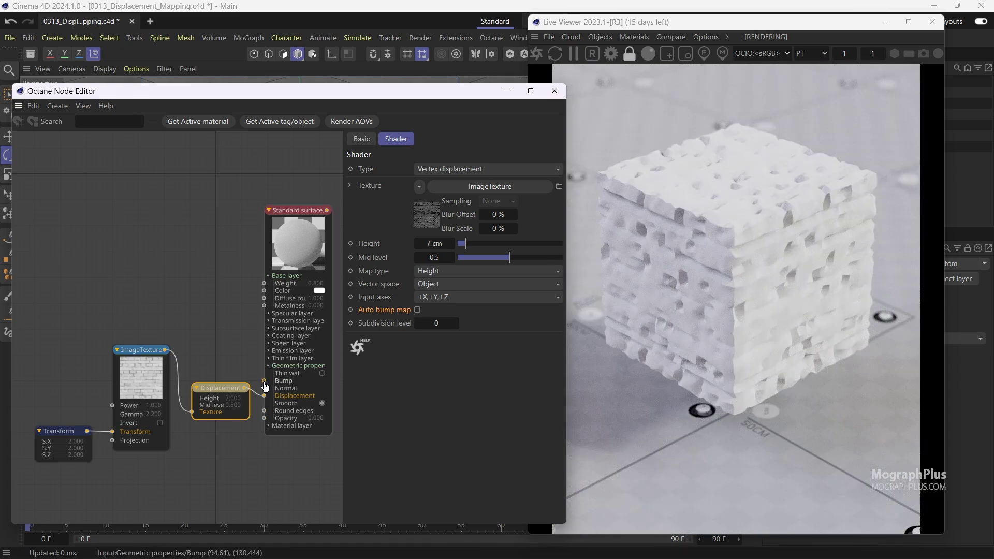
# Set the subdivision level in the Cube's Octane ObjectTag to 7
pyautogui.moveTo(754, 25); pyautogui.dragTo(602, 32)
pyautogui.click(874, 323)
pyautogui.doubleClick(873, 324)
pyautogui.write('7')
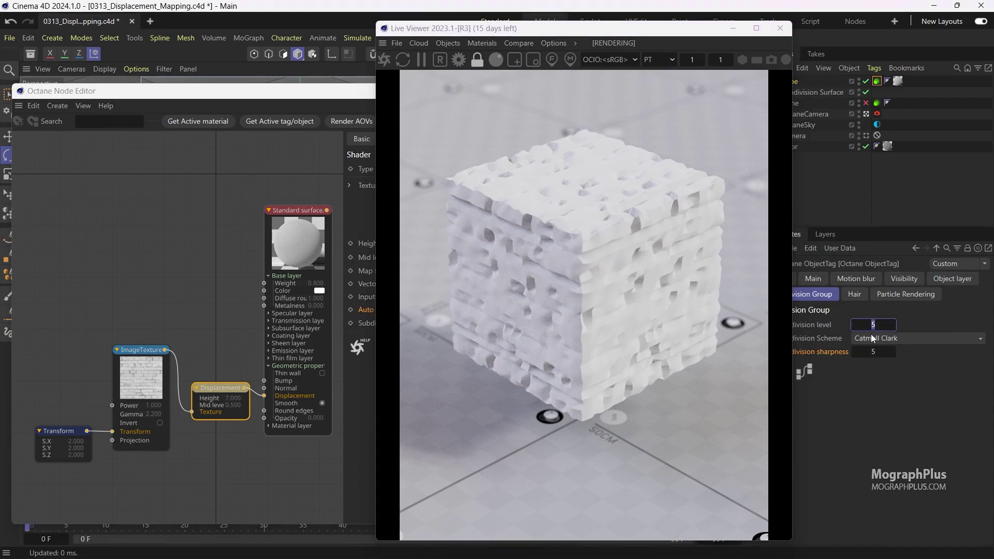
pyautogui.press('Return')
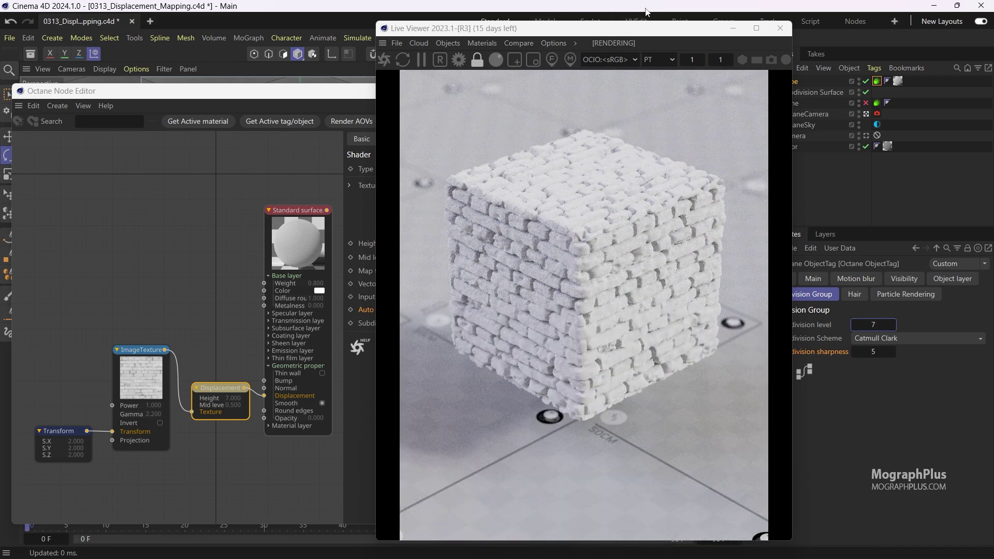
pyautogui.moveTo(634, 31); pyautogui.dragTo(801, 30)
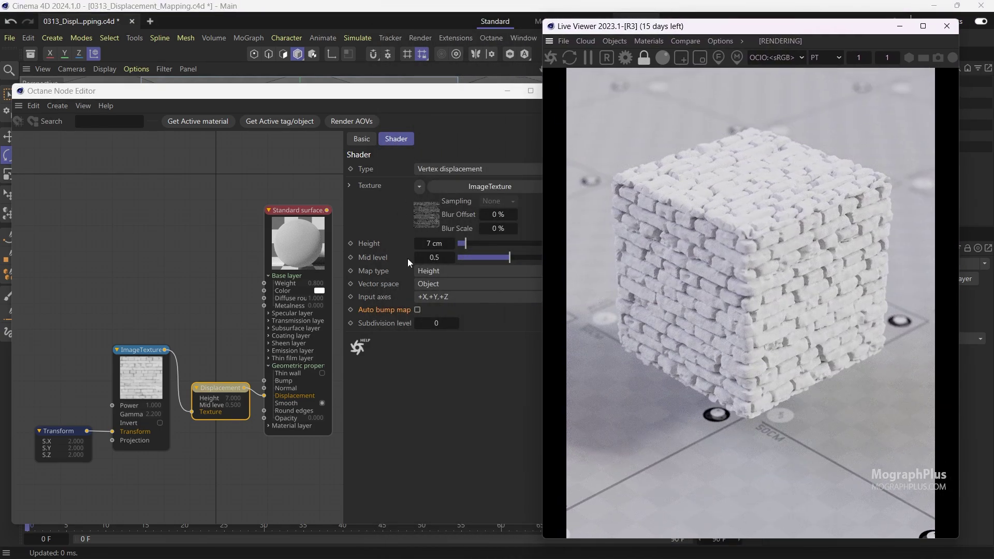
# Compare the Displacement node's Subdivision level setting with the one in the Cube's Octane ObjectTag
pyautogui.click(379, 325)
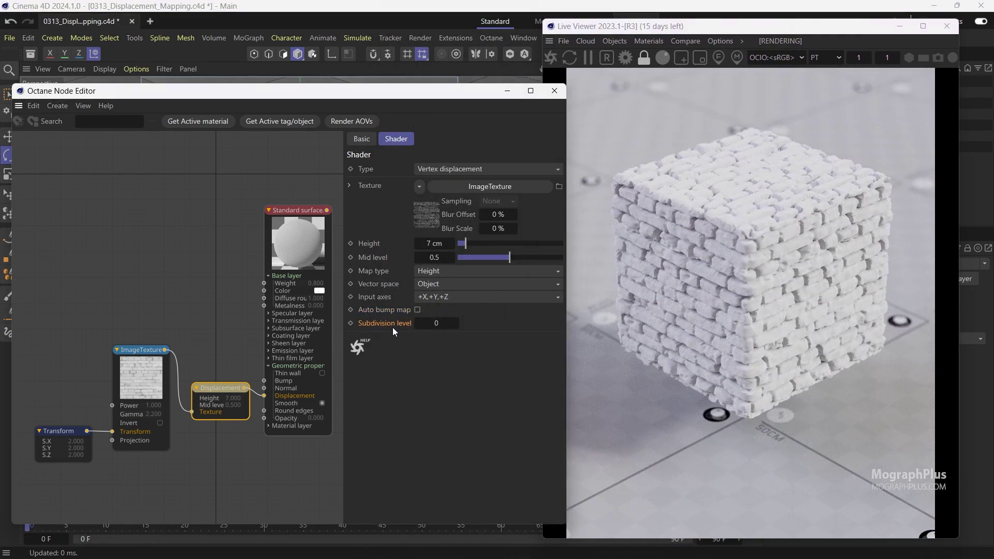
pyautogui.moveTo(468, 92); pyautogui.dragTo(438, 93)
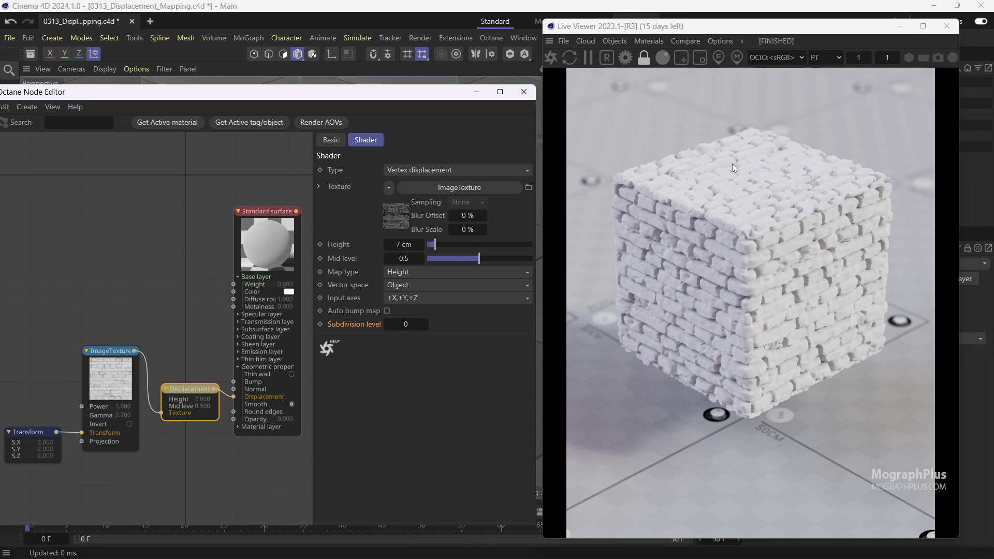
pyautogui.click(405, 324)
pyautogui.moveTo(734, 32); pyautogui.dragTo(524, 47)
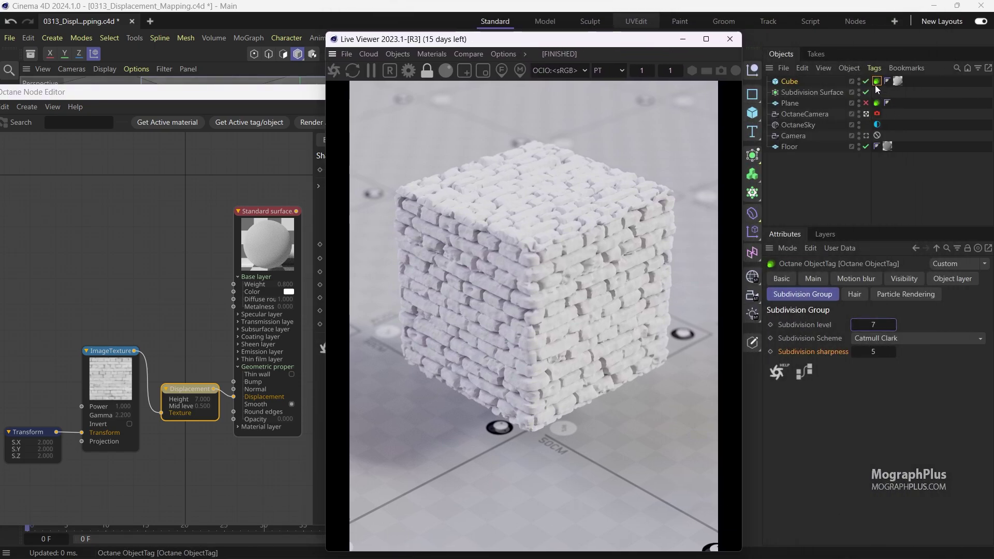
pyautogui.click(816, 324)
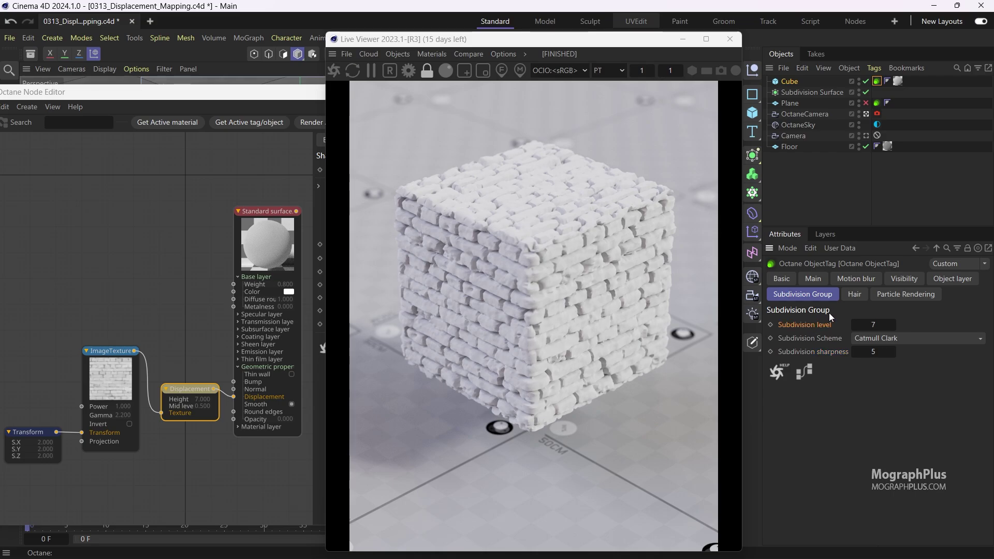
pyautogui.moveTo(645, 38); pyautogui.dragTo(848, 27)
pyautogui.click(370, 325)
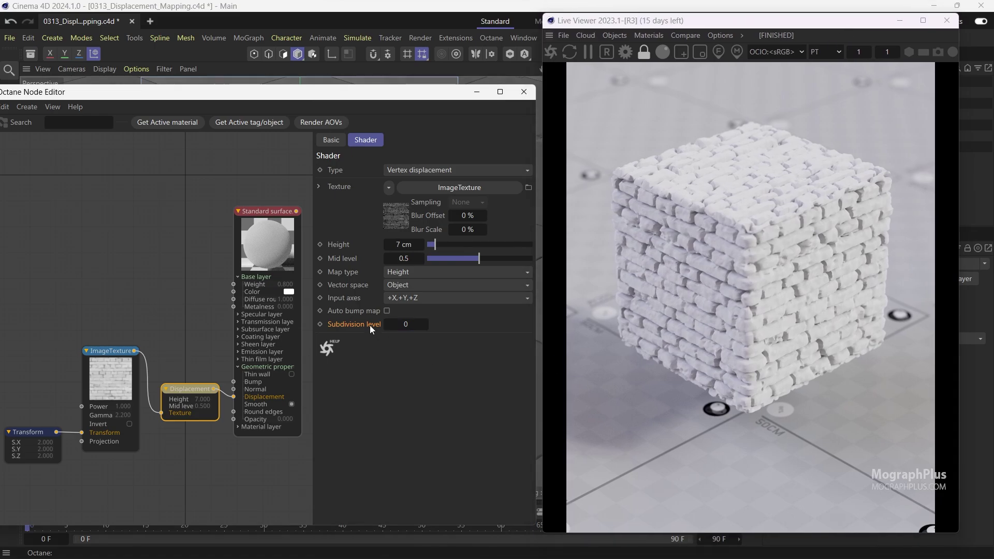
# Raise the Displacement node's Subdivision level step by step to 7
pyautogui.click(427, 325)
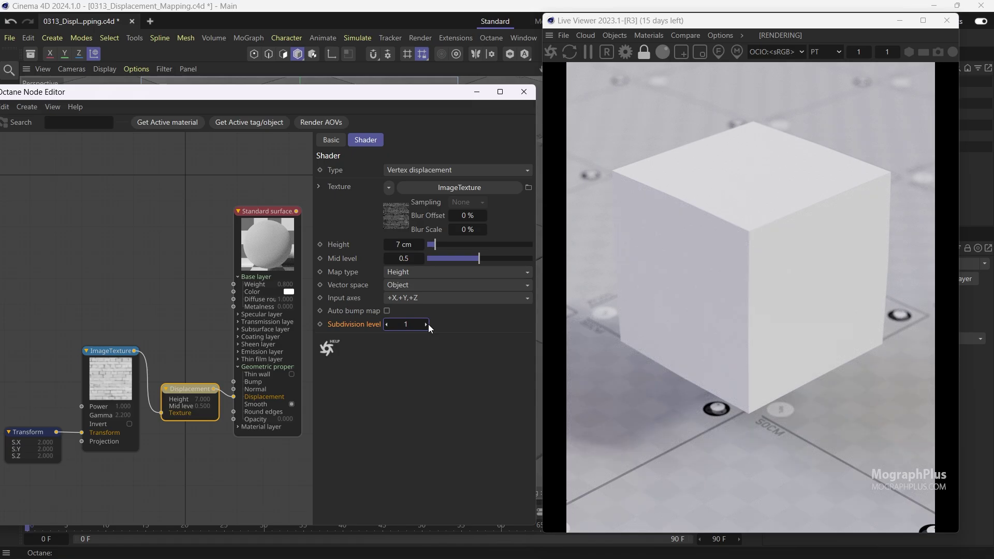
pyautogui.click(426, 325)
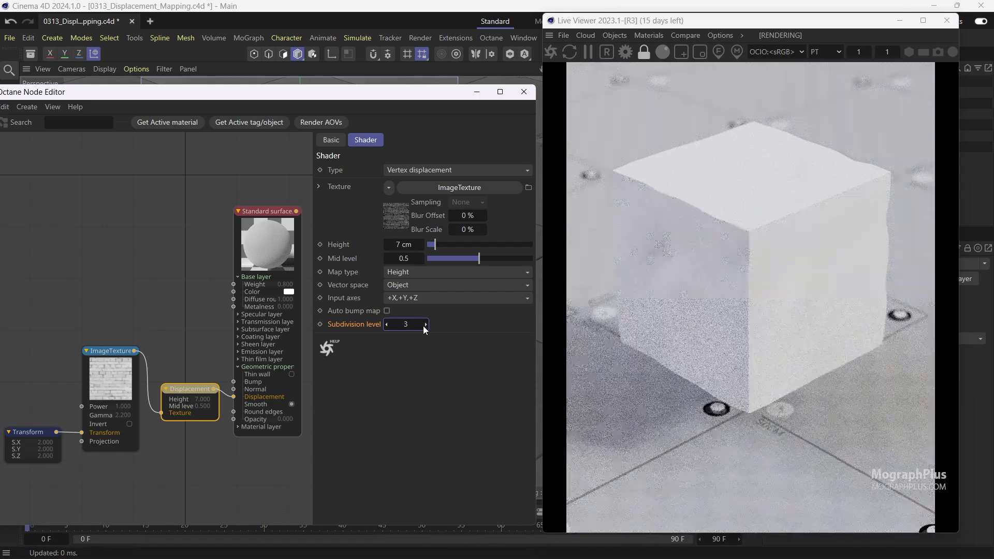
pyautogui.click(425, 325)
pyautogui.click(426, 324)
pyautogui.click(425, 324)
pyautogui.click(425, 324)
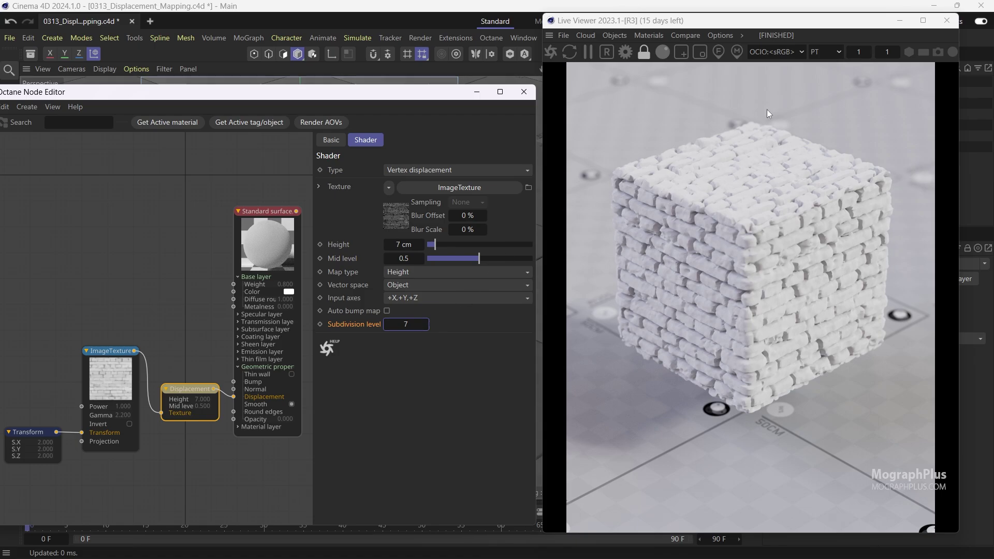
# Try subdivision sharpness values of 3 and 1 in the Cube's Octane ObjectTag, and restore it to 5
pyautogui.moveTo(801, 24); pyautogui.dragTo(592, 41)
pyautogui.click(873, 352)
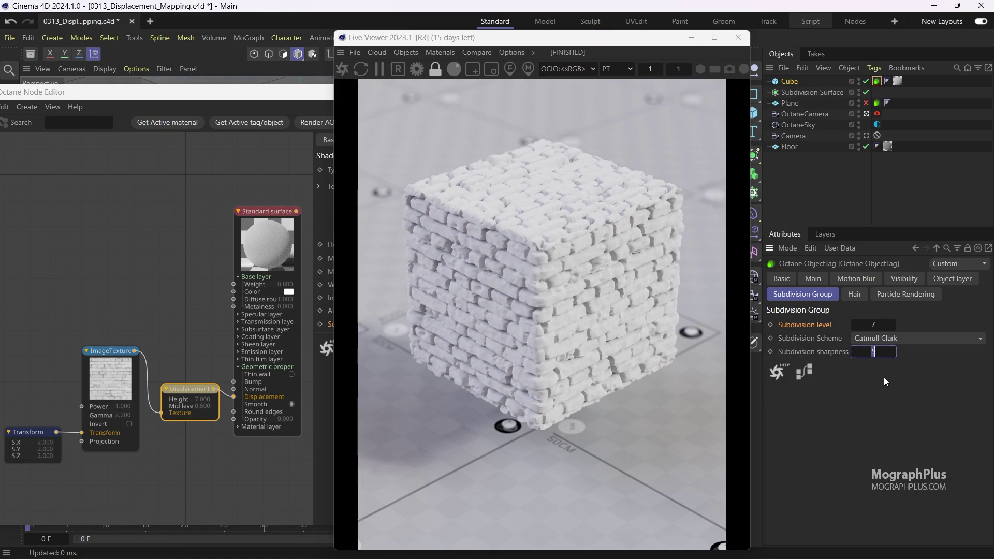
pyautogui.write('3')
pyautogui.press('Return')
pyautogui.click(874, 356)
pyautogui.write('1')
pyautogui.press('Return')
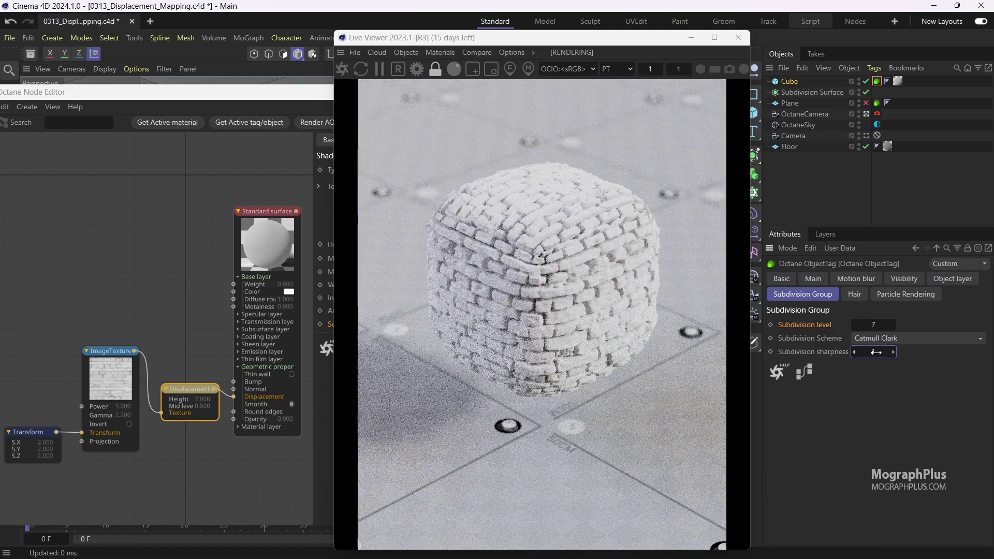
pyautogui.write('5')
pyautogui.press('Return')
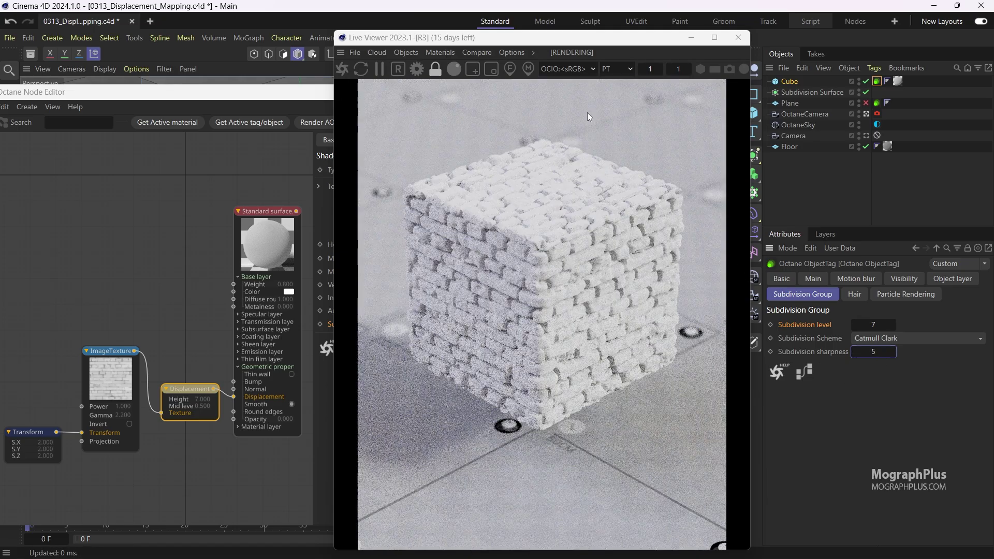
# Reset the Displacement node's Subdivision level to 0
pyautogui.moveTo(578, 39); pyautogui.dragTo(796, 30)
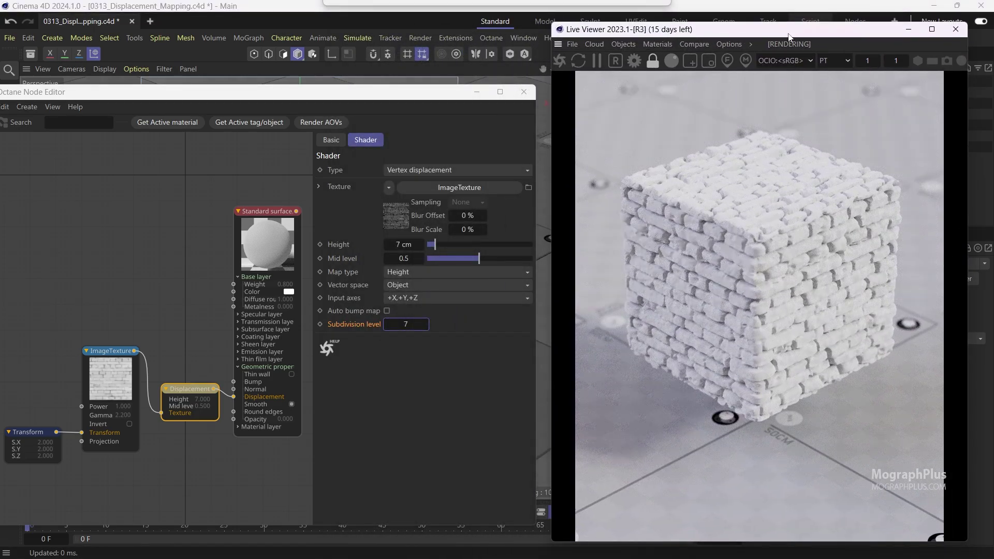
pyautogui.click(406, 323)
pyautogui.write('70')
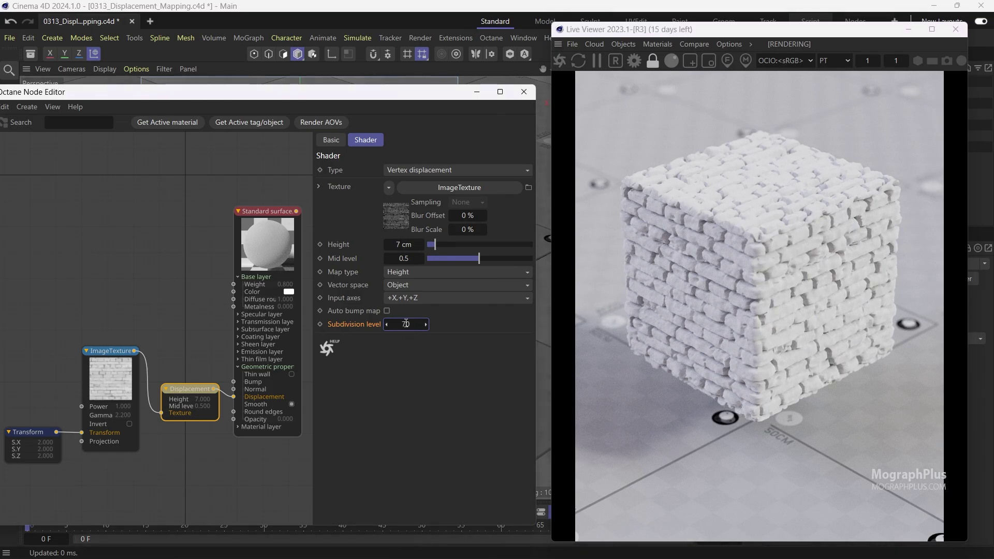
pyautogui.press('Return')
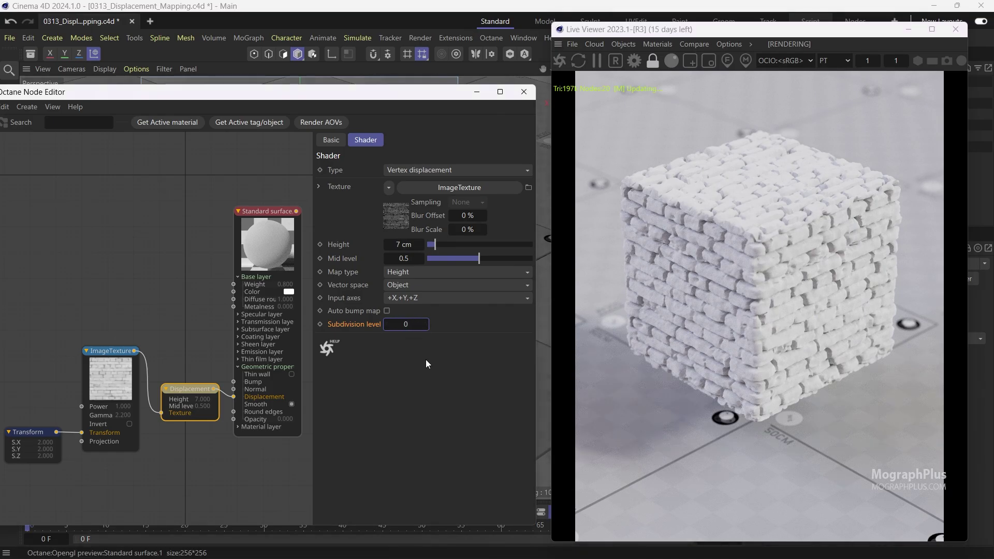
pyautogui.moveTo(780, 35); pyautogui.dragTo(497, 70)
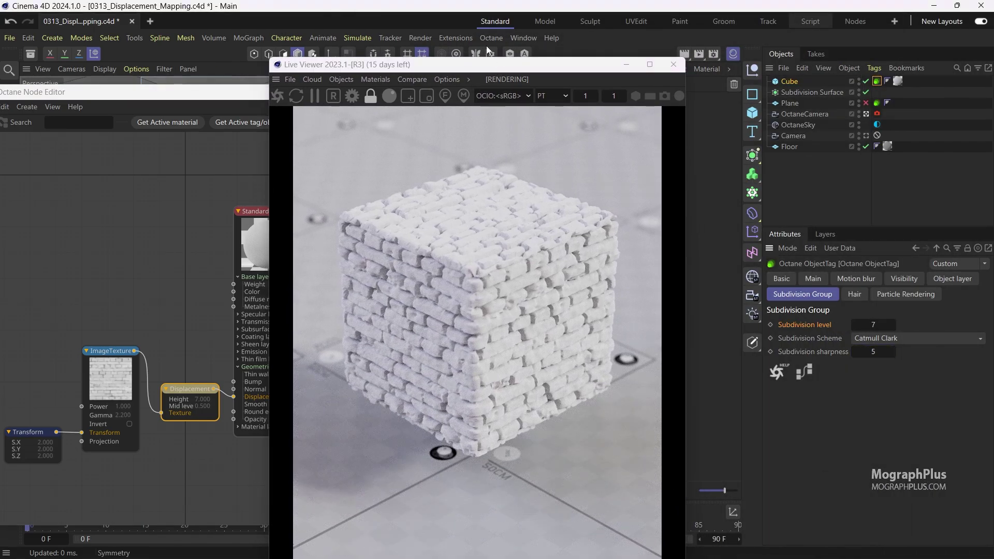
pyautogui.moveTo(505, 69); pyautogui.dragTo(796, 29)
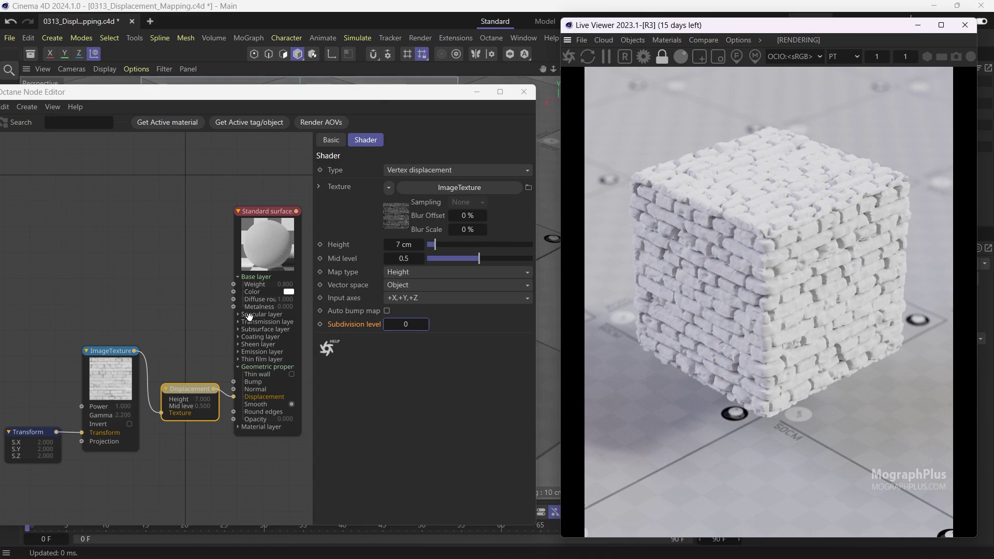
# Create a new Octane Standard surface material, apply it to the Cube and select it for node editing
pyautogui.moveTo(725, 25); pyautogui.dragTo(707, 179)
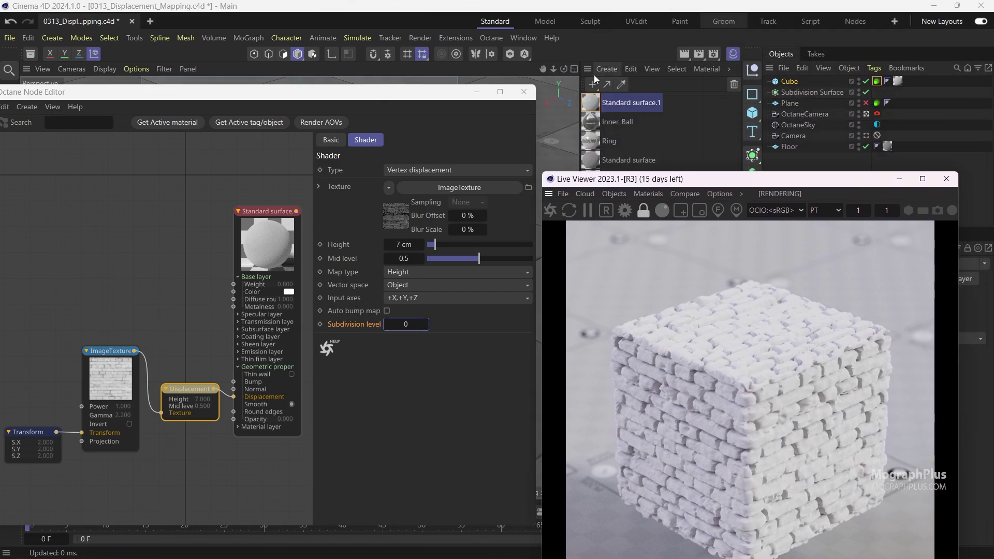
pyautogui.click(599, 72)
pyautogui.moveTo(641, 119)
pyautogui.moveTo(763, 120)
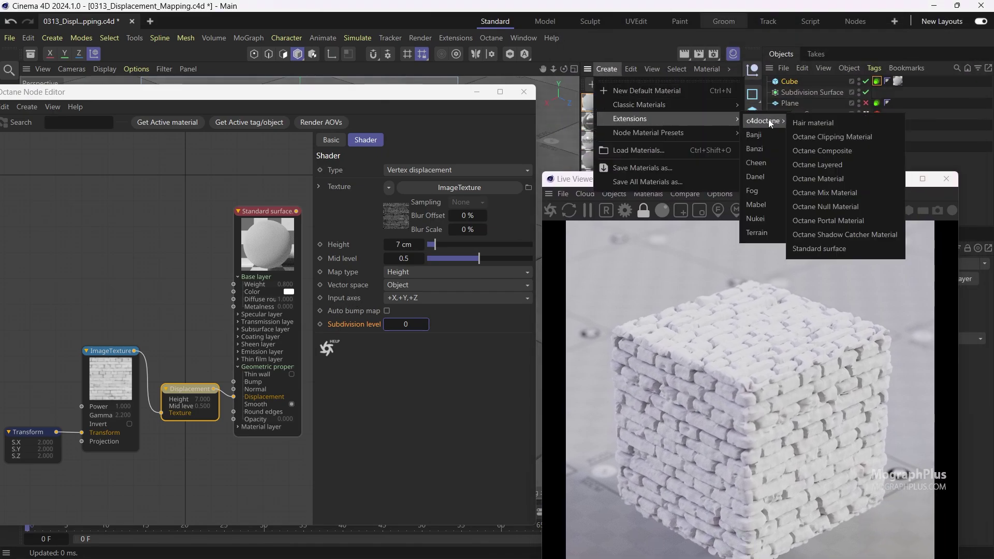
pyautogui.click(827, 249)
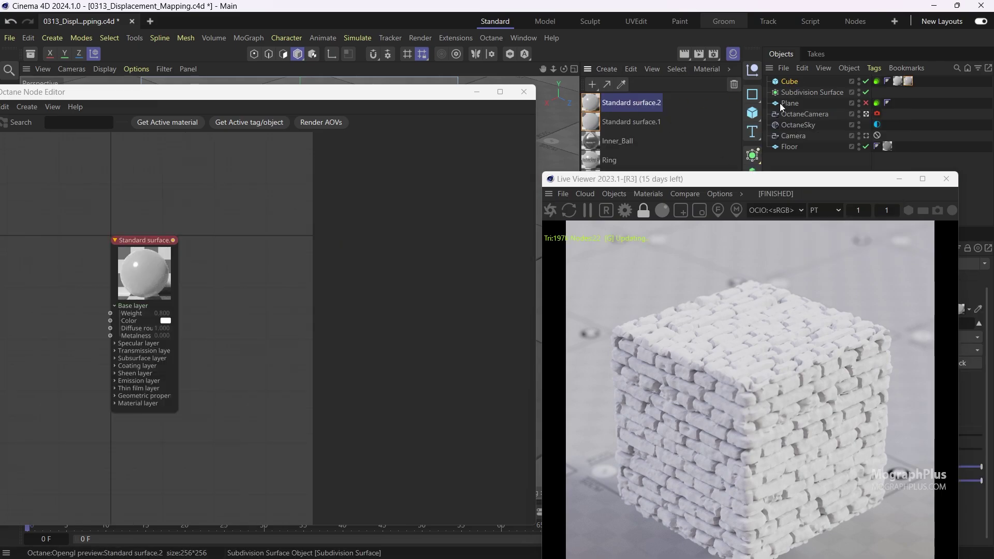
pyautogui.moveTo(725, 178)
pyautogui.mouseDown()
pyautogui.moveTo(737, 174)
pyautogui.moveTo(739, 184)
pyautogui.mouseUp()
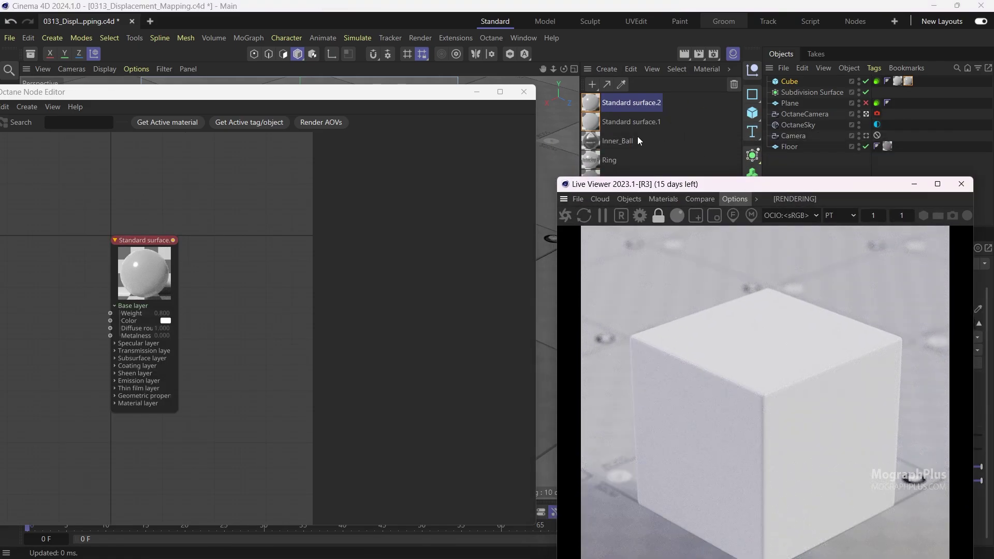
pyautogui.click(620, 123)
pyautogui.click(617, 103)
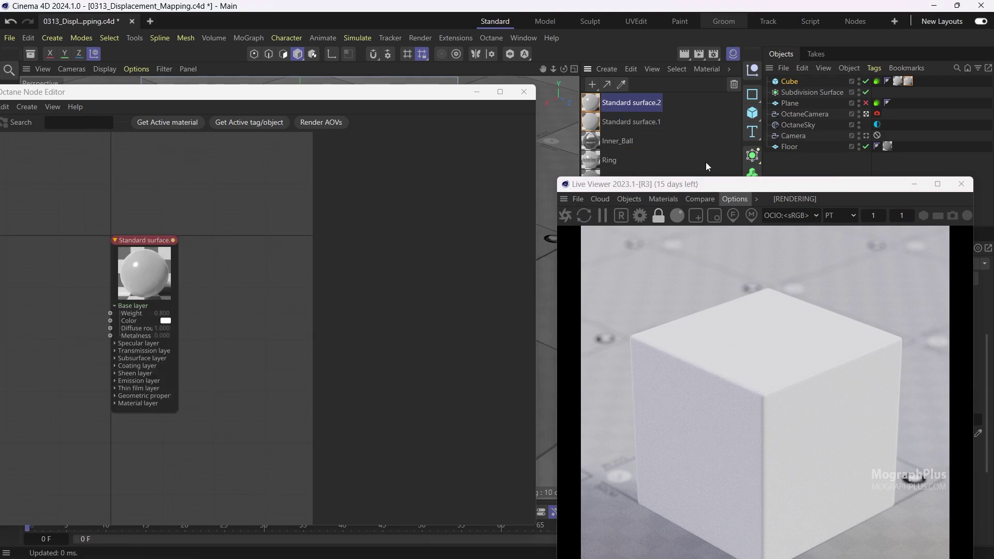
pyautogui.moveTo(752, 185); pyautogui.dragTo(755, 27)
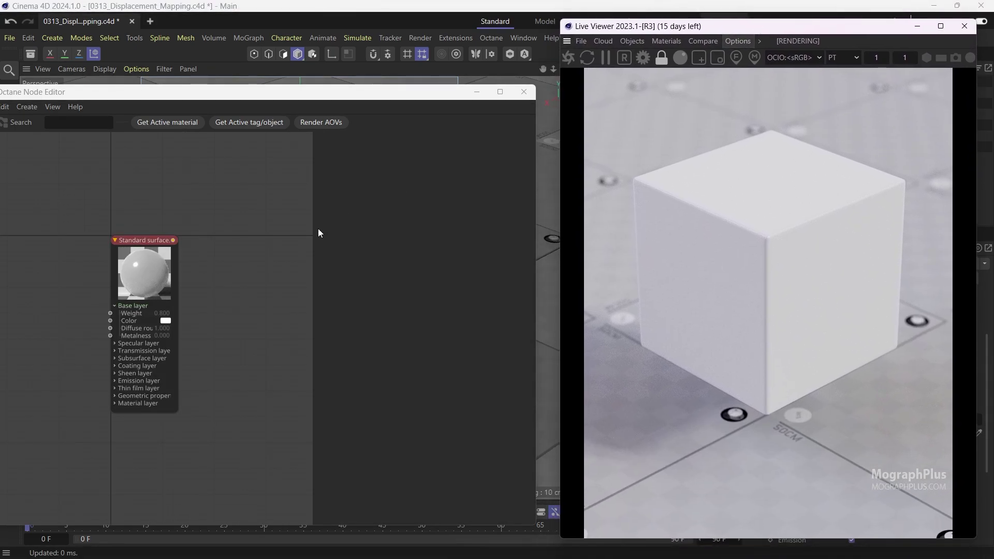
# Expand the new material's geometric properties and connect a Displacement node to its Displacement input
pyautogui.moveTo(184, 302); pyautogui.dragTo(265, 300, button='middle')
pyautogui.click(237, 267)
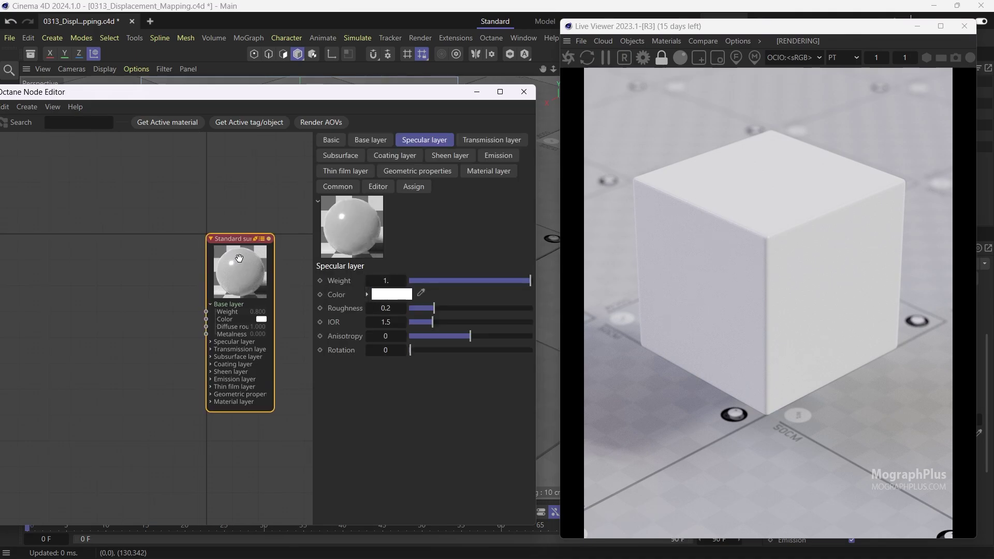
pyautogui.scroll(3, 209, 391)
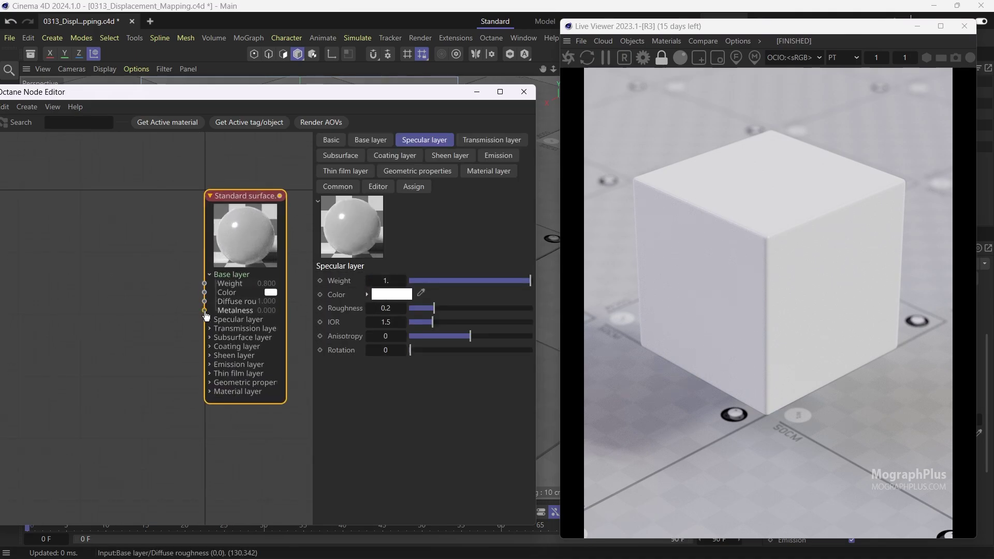
pyautogui.click(210, 386)
pyautogui.moveTo(201, 399); pyautogui.dragTo(129, 386)
pyautogui.write('disp')
pyautogui.click(218, 359)
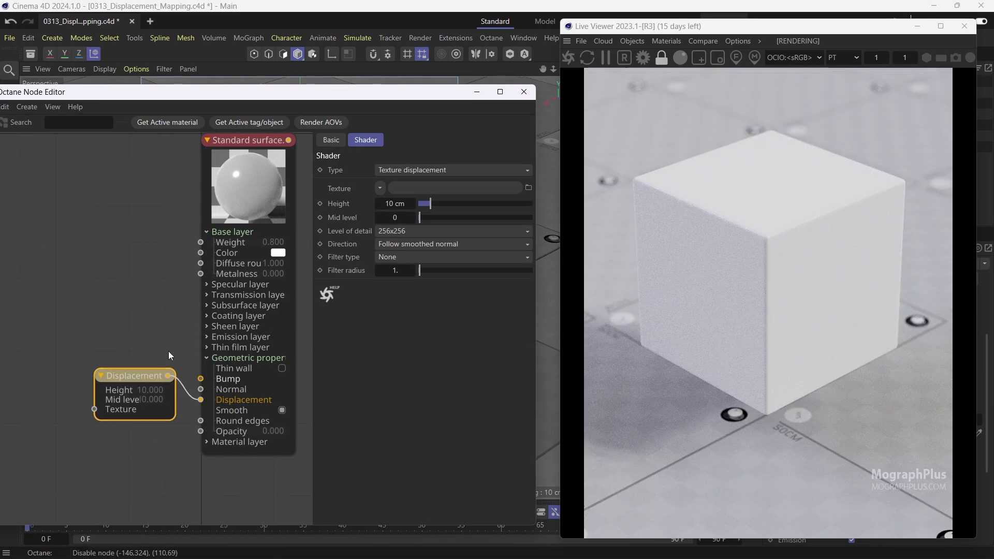
# Add an Image texture node connected to the Displacement node's Texture input
pyautogui.moveTo(284, 286); pyautogui.dragTo(319, 289, button='middle')
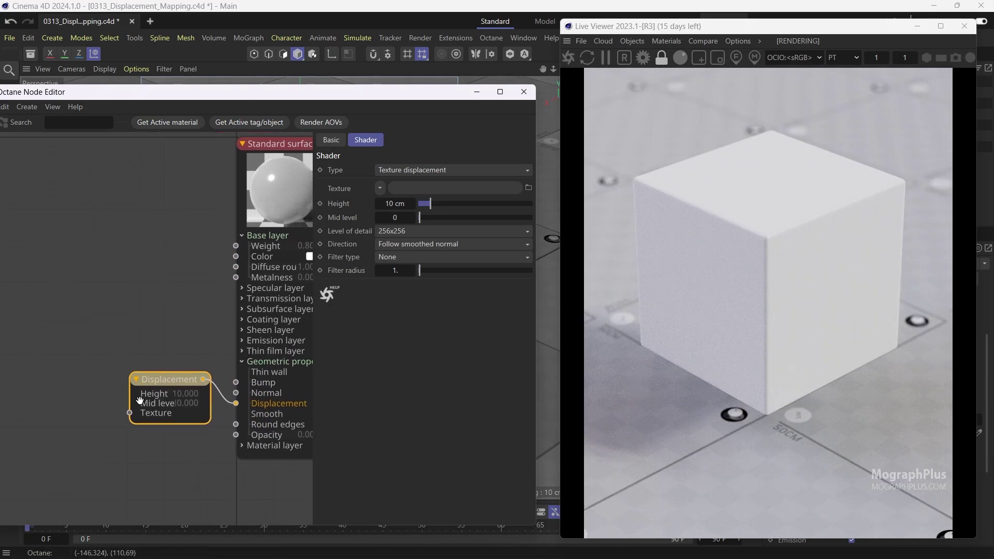
pyautogui.moveTo(130, 413); pyautogui.dragTo(69, 367)
pyautogui.click(144, 362)
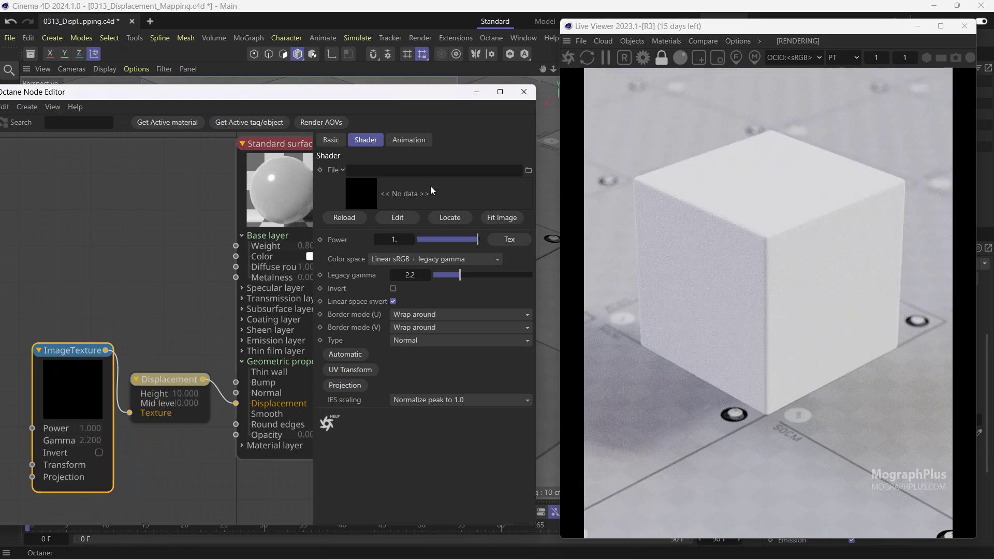
# Load disp_vector_ear_Displacement.tif from the tex folder into the ImageTexture node and set its color space to Non-color data
pyautogui.click(529, 171)
pyautogui.doubleClick(336, 100)
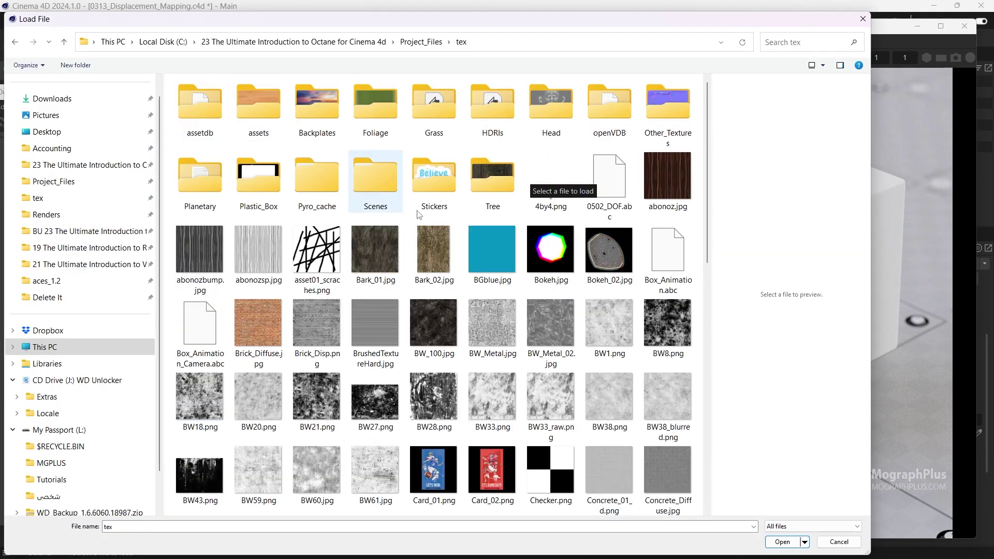
pyautogui.scroll(-3, 455, 305)
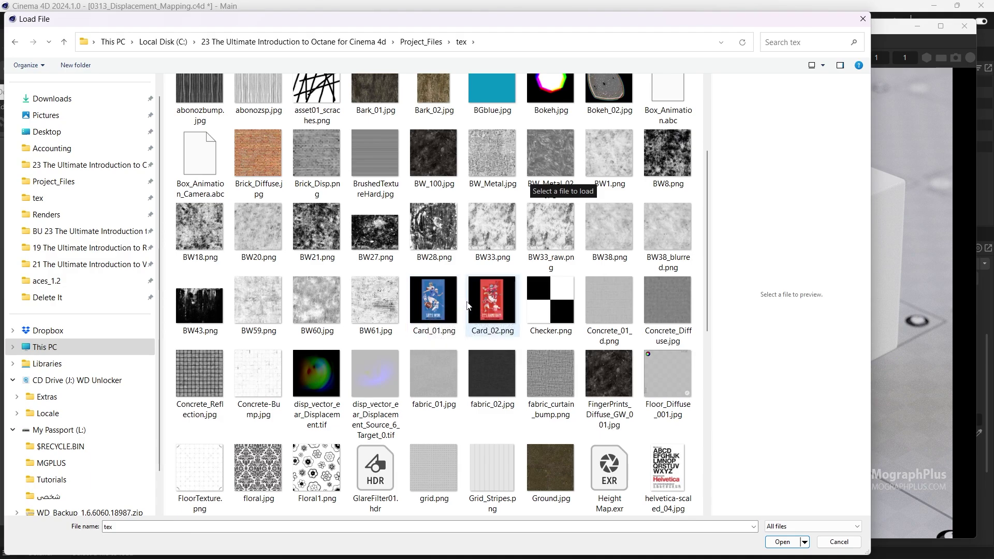
pyautogui.scroll(-5, 466, 308)
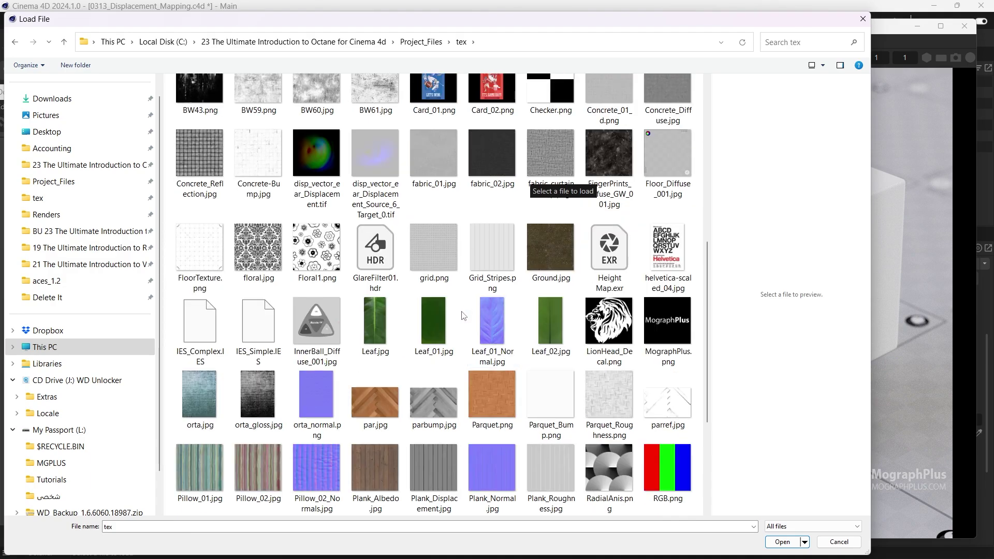
pyautogui.click(321, 161)
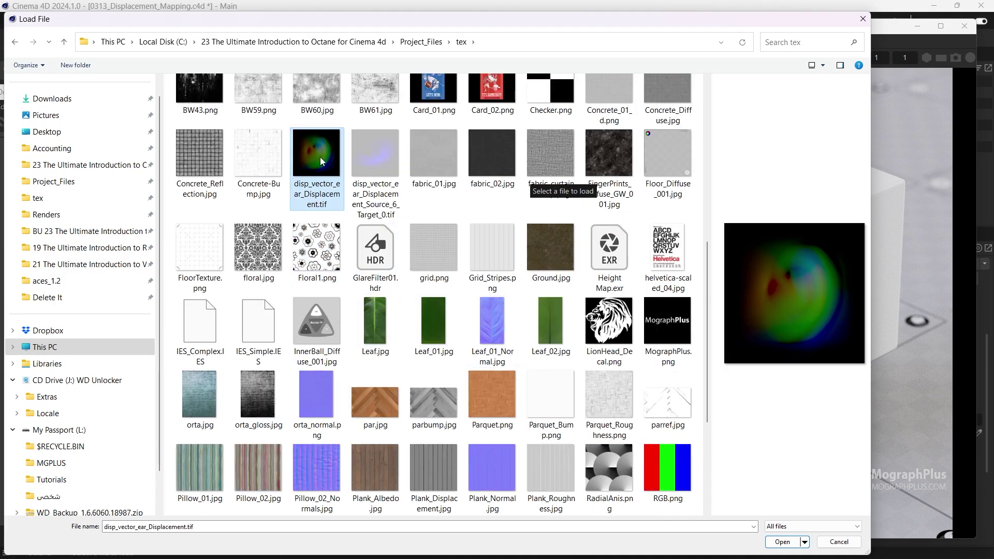
pyautogui.doubleClick(321, 166)
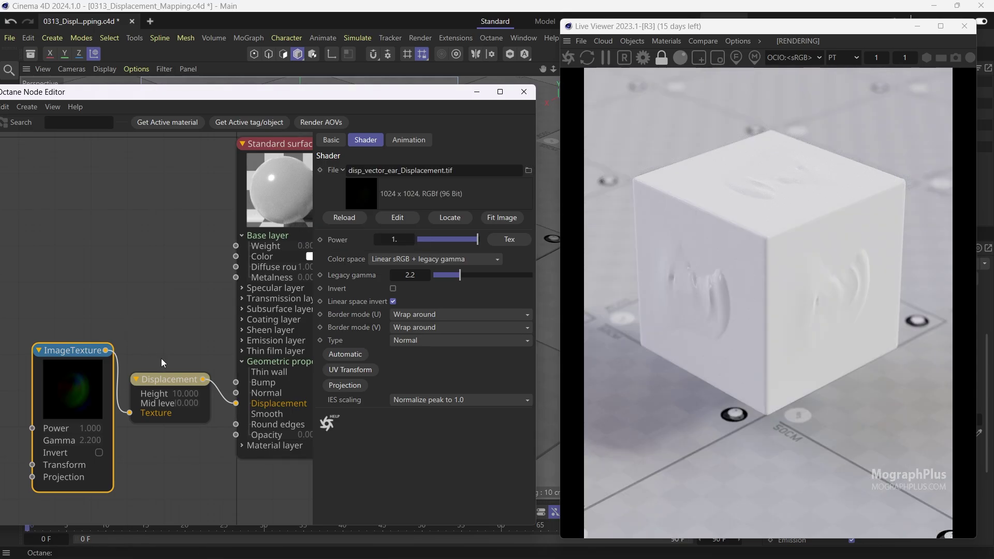
pyautogui.click(368, 258)
pyautogui.click(384, 263)
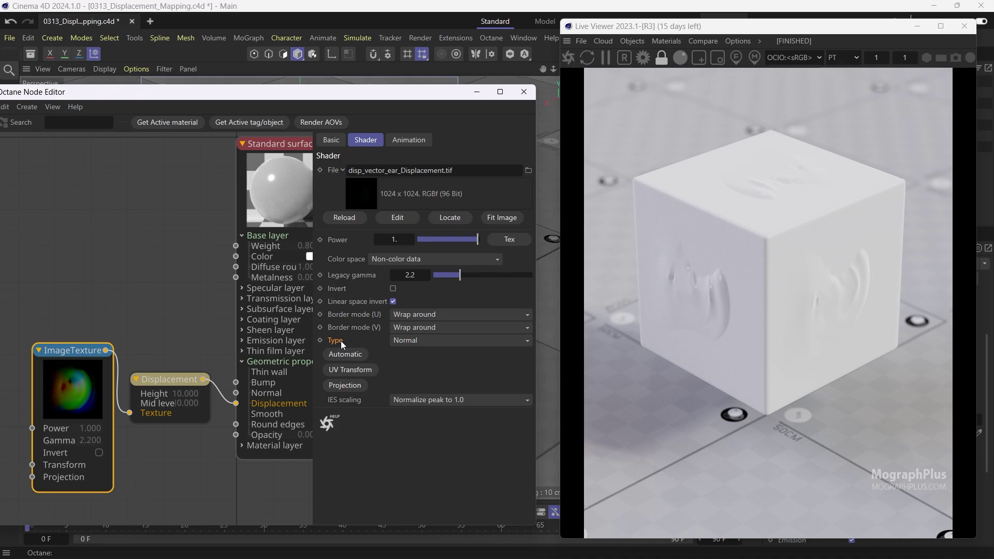
# Change the Displacement node's type to Vertex displacement and its map type to Vector
pyautogui.click(175, 378)
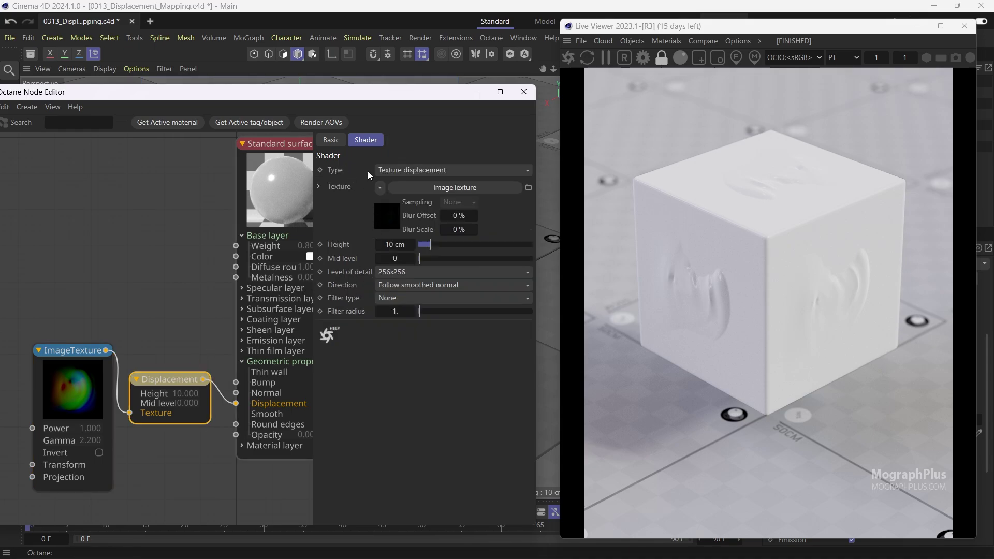
pyautogui.click(399, 170)
pyautogui.click(433, 200)
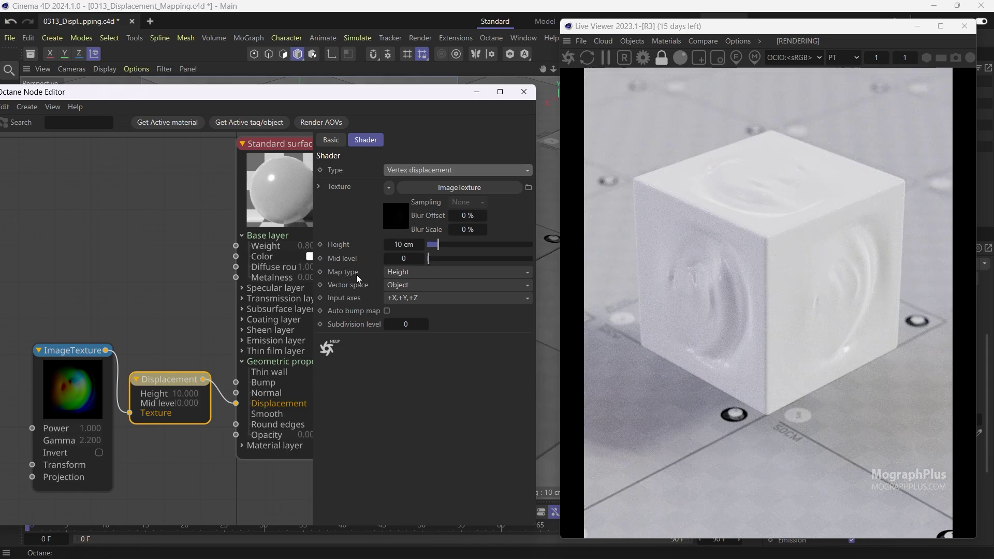
pyautogui.click(393, 272)
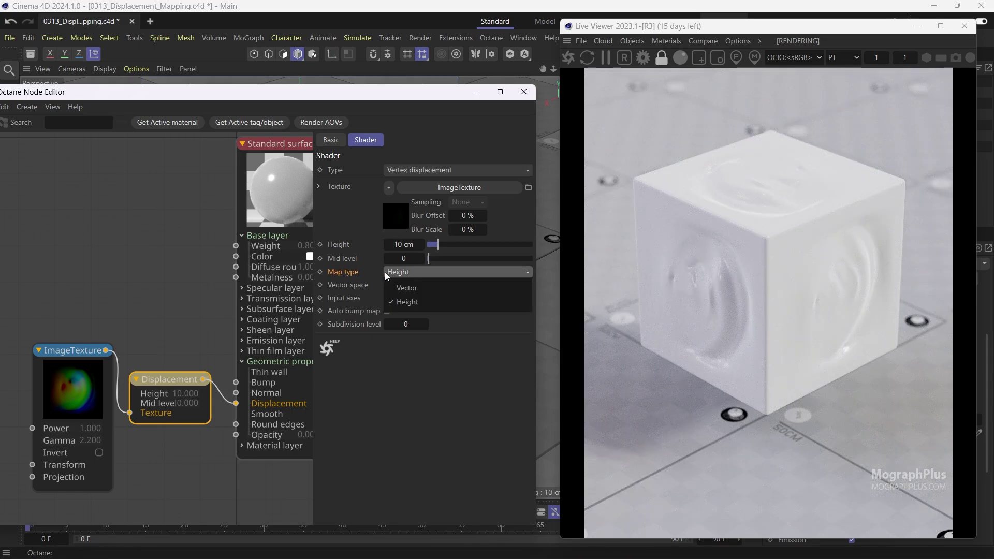
pyautogui.click(426, 286)
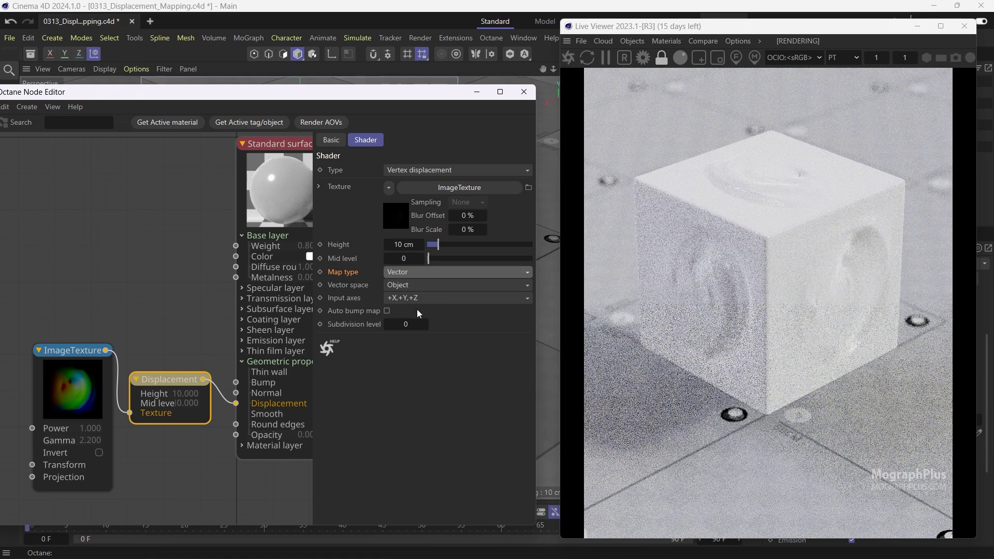
# Set the vertex displacement's height to 50 cm and its vector space to Tangent
pyautogui.click(404, 244)
pyautogui.write('50')
pyautogui.press('Return')
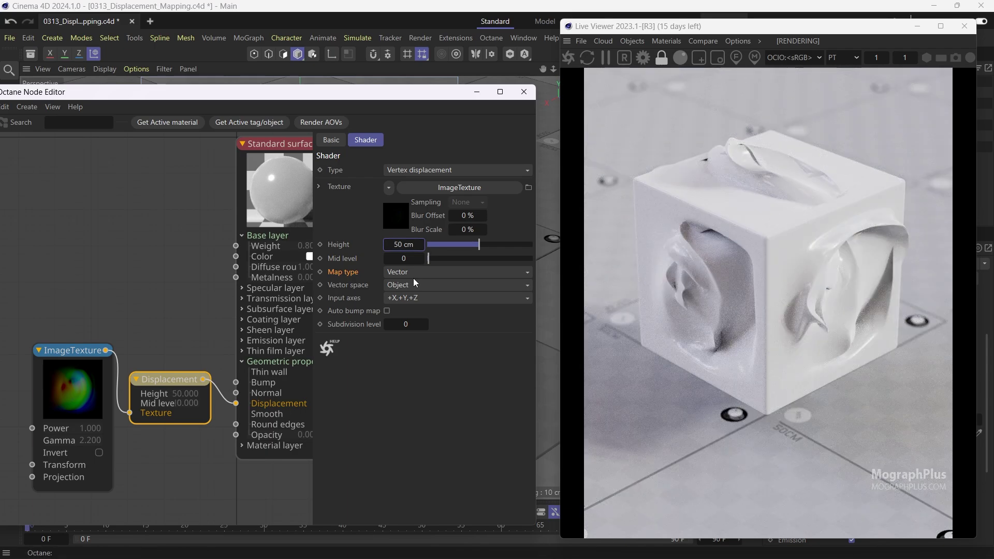
pyautogui.click(414, 280)
pyautogui.click(429, 314)
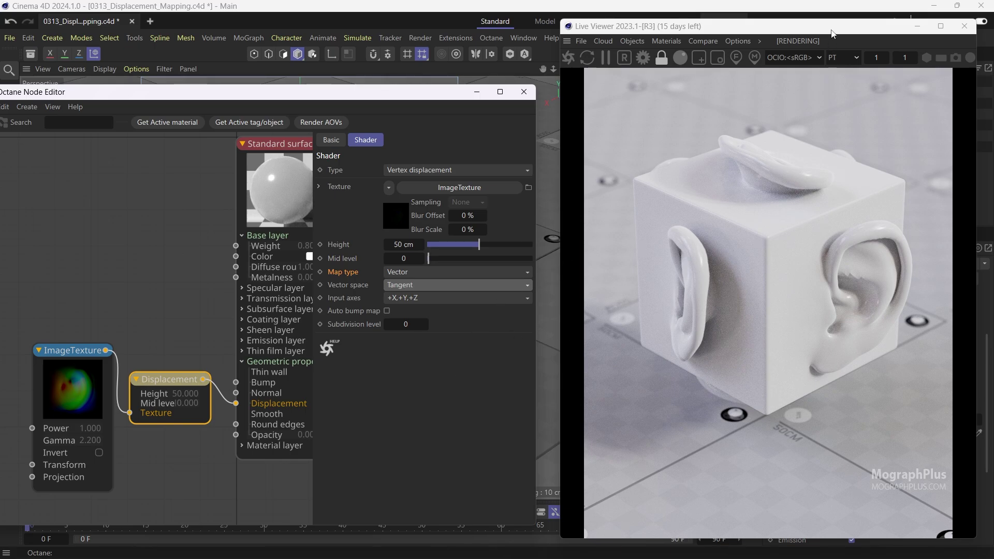
# Try a subdivision level of 8 in the Cube's Octane ObjectTag, and restore it to 7
pyautogui.moveTo(825, 32); pyautogui.dragTo(750, 35)
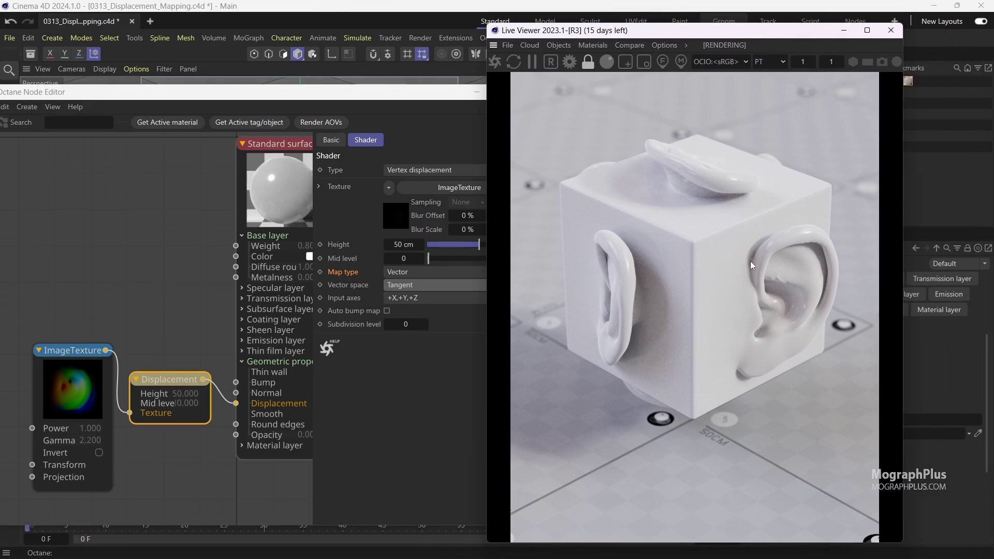
pyautogui.scroll(3, 812, 293)
pyautogui.scroll(-3, 803, 284)
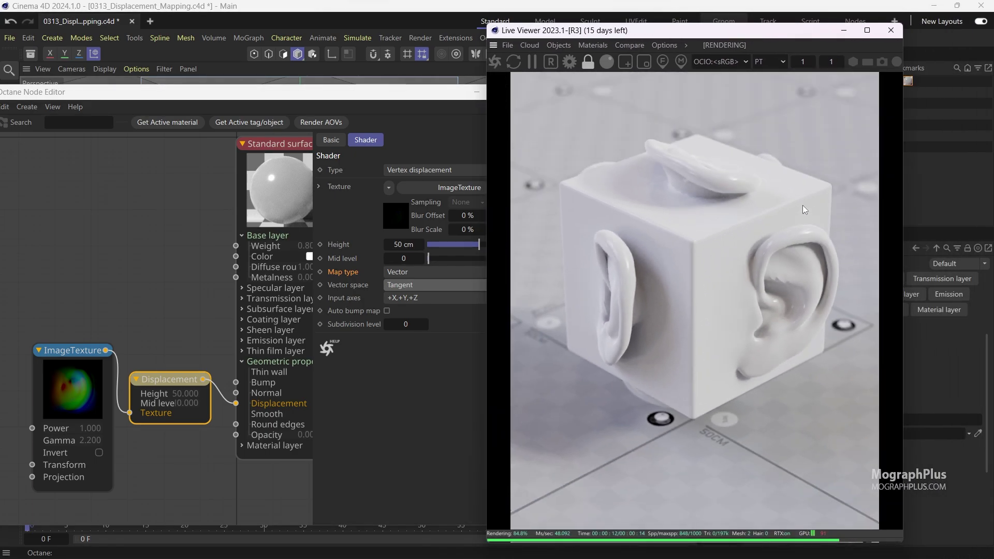
pyautogui.moveTo(844, 32); pyautogui.dragTo(658, 43)
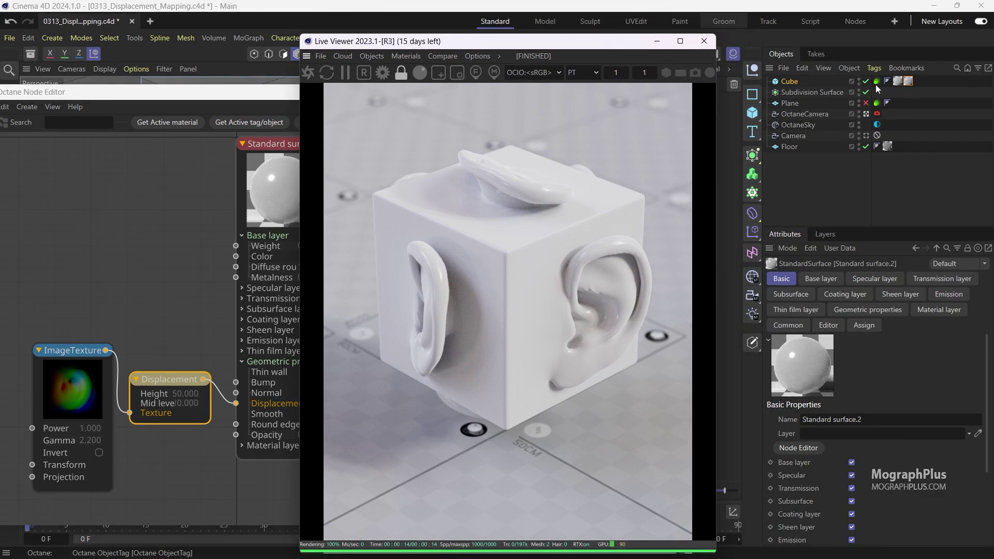
pyautogui.click(876, 82)
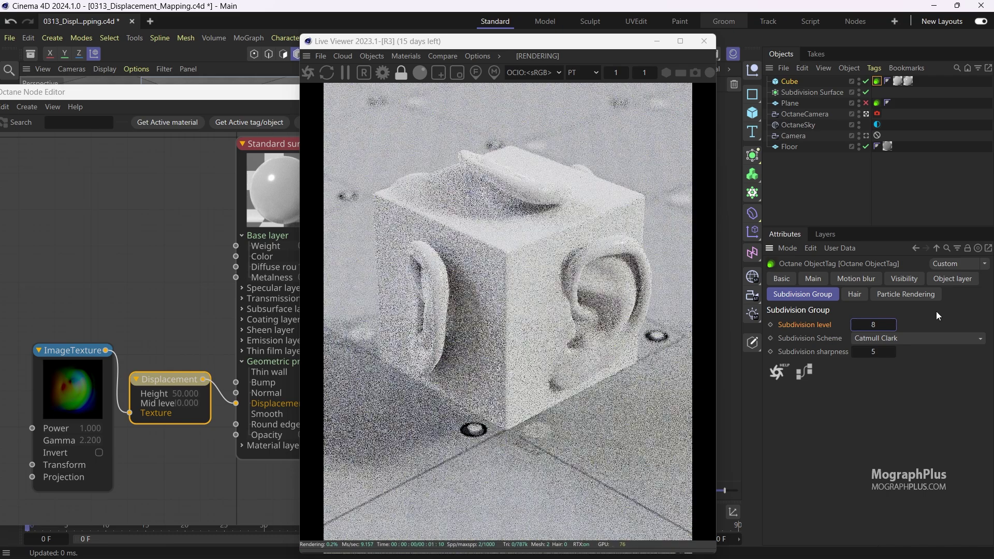
pyautogui.moveTo(566, 48); pyautogui.dragTo(810, 42)
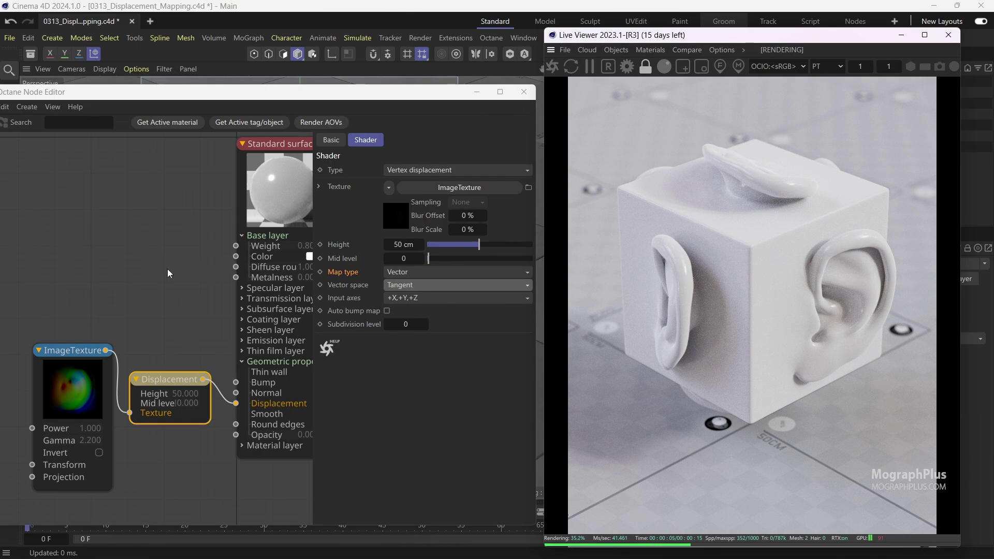
pyautogui.click(194, 257)
pyautogui.scroll(-3, 194, 254)
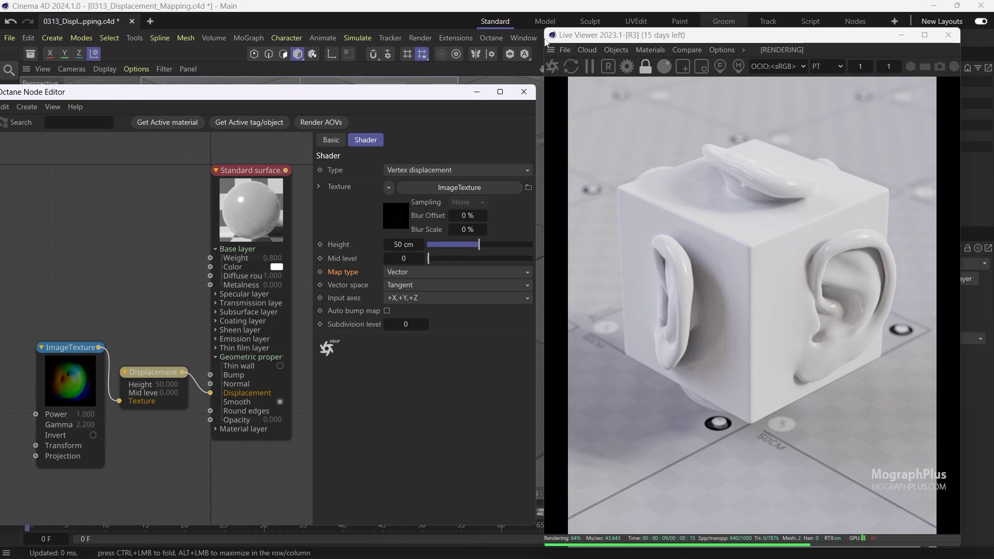
pyautogui.moveTo(550, 25); pyautogui.dragTo(575, 2)
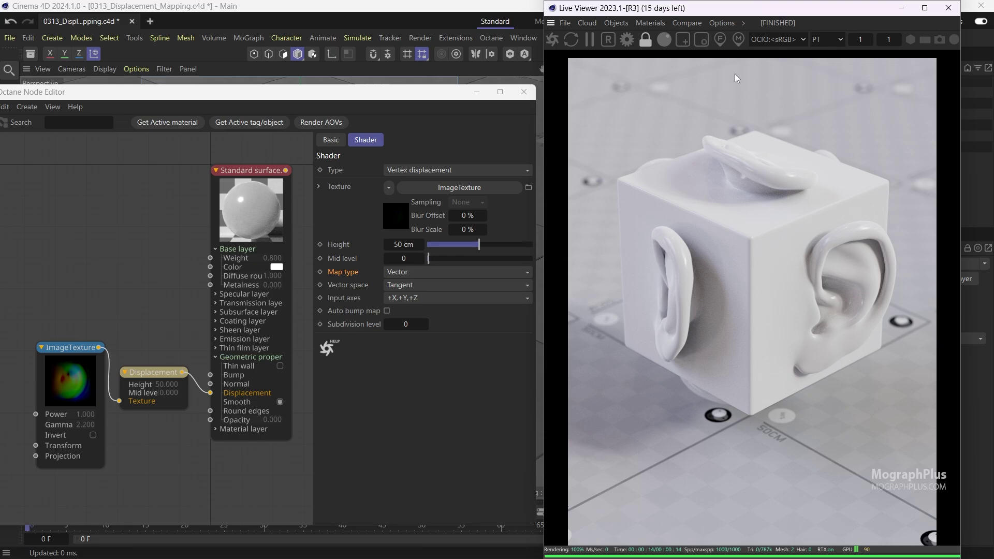
pyautogui.moveTo(789, 18); pyautogui.dragTo(603, 40)
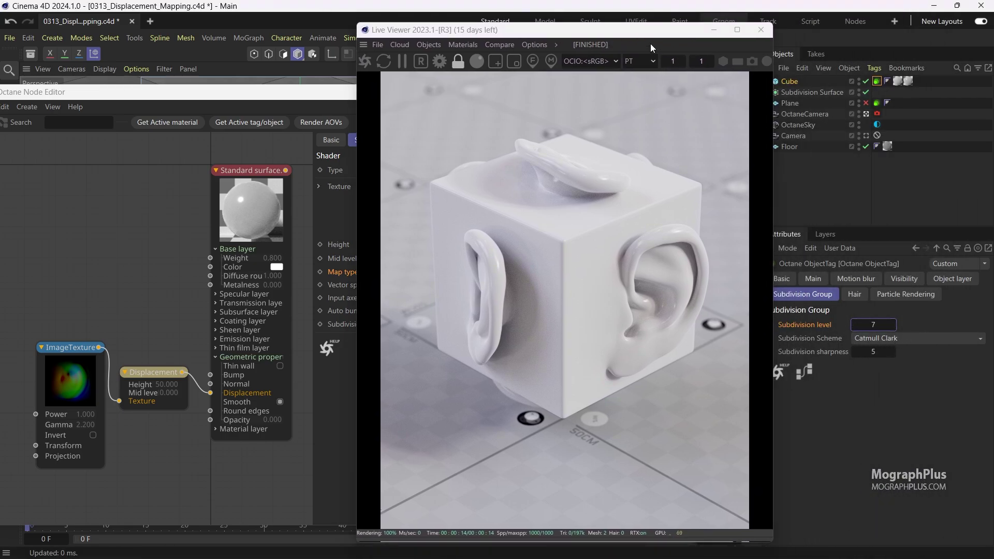
# Copy the Transform, ImageTexture and Displacement nodes from Standard surface.1 into the node graph of Standard surface.2
pyautogui.moveTo(634, 35); pyautogui.dragTo(803, 267)
pyautogui.click(643, 123)
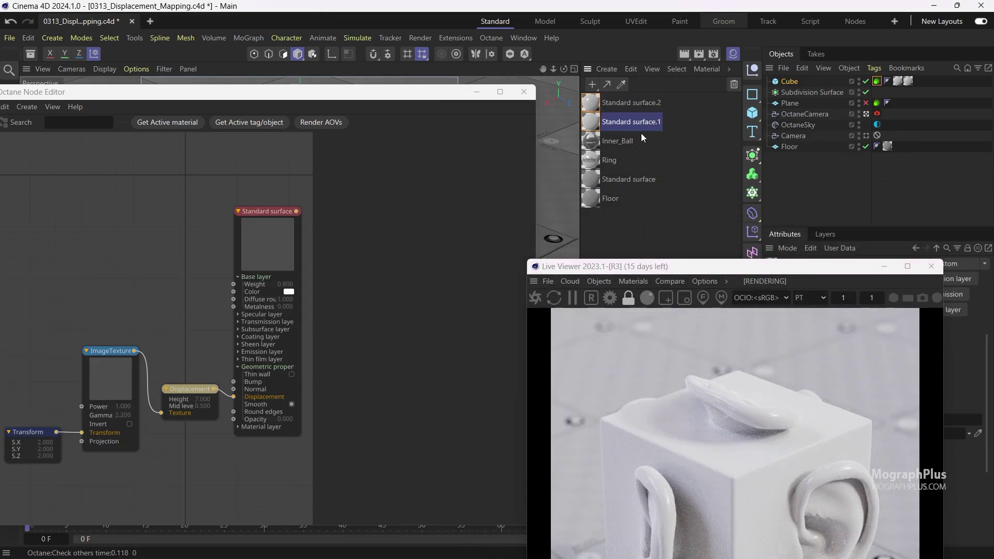
pyautogui.scroll(-1, 163, 263)
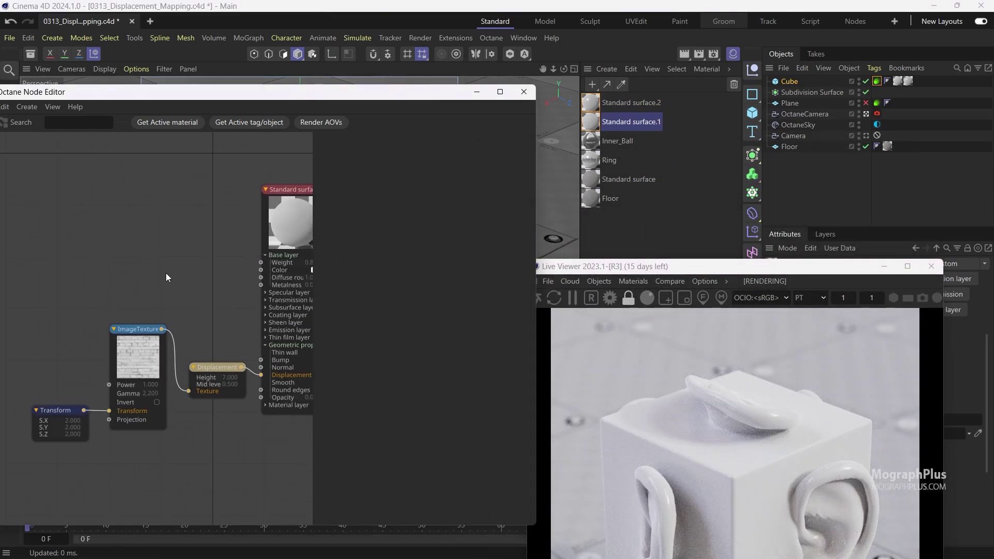
pyautogui.scroll(-1, 175, 281)
pyautogui.moveTo(165, 291); pyautogui.dragTo(173, 272, button='middle')
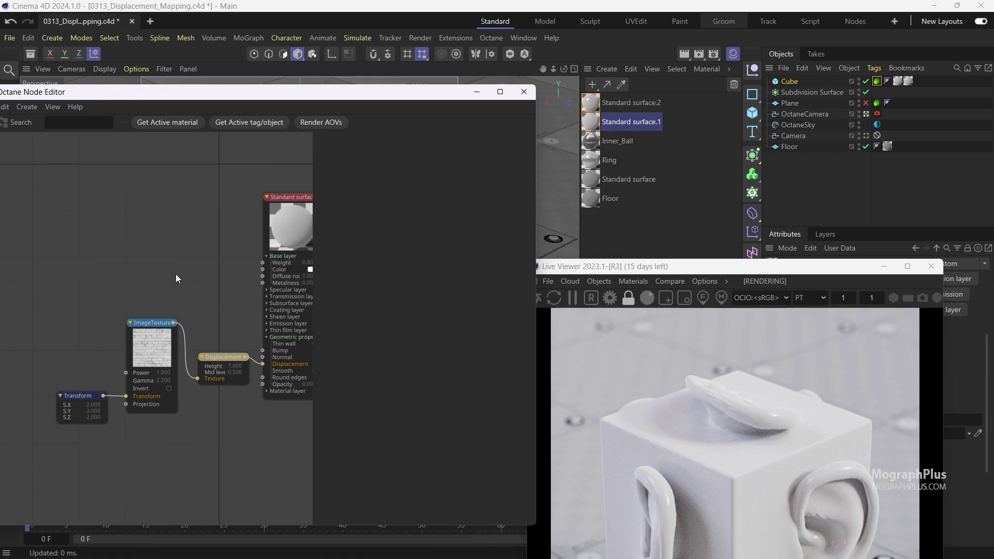
pyautogui.moveTo(66, 321); pyautogui.dragTo(244, 461)
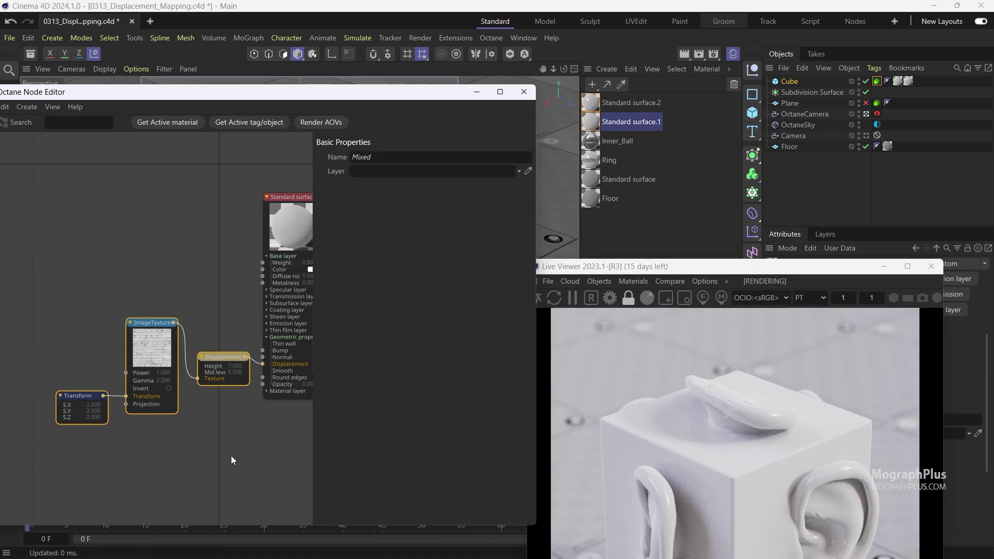
pyautogui.click(637, 101)
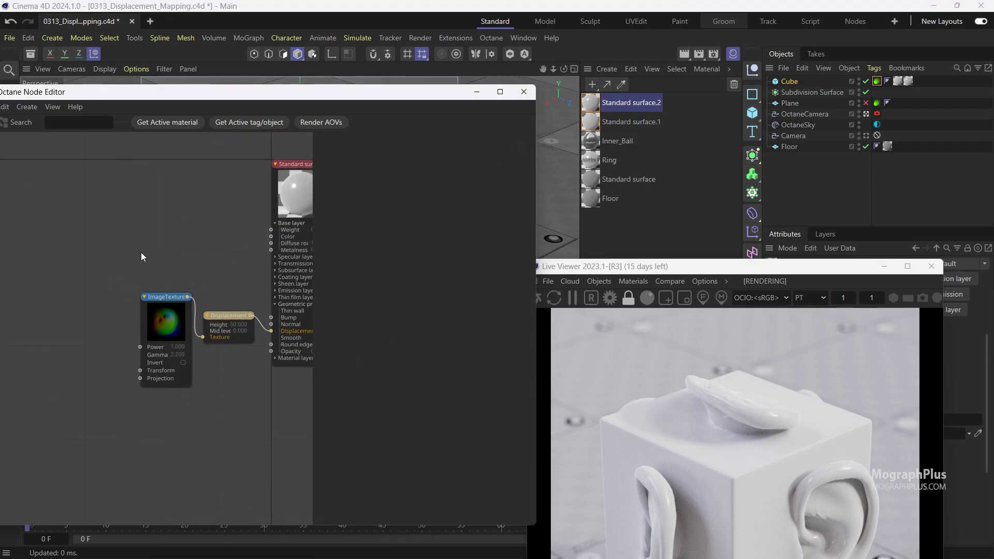
pyautogui.click(60, 219)
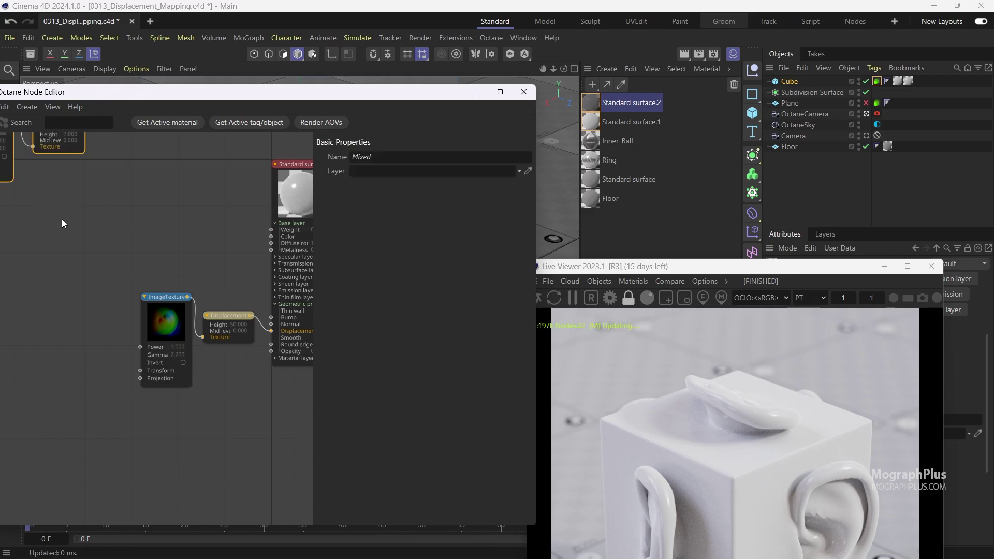
# Arrange the copied brick displacement nodes above the ear displacement nodes, leaving free space before the Standard surface node
pyautogui.moveTo(96, 211); pyautogui.dragTo(116, 278, button='middle')
pyautogui.moveTo(72, 203); pyautogui.dragTo(217, 288)
pyautogui.moveTo(179, 354); pyautogui.dragTo(98, 370)
pyautogui.moveTo(233, 377); pyautogui.dragTo(174, 394)
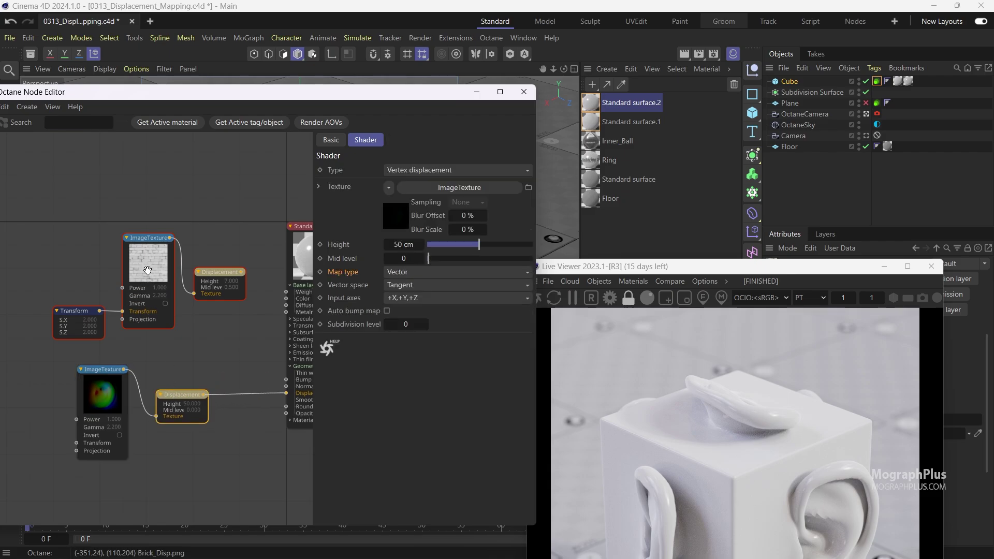
pyautogui.moveTo(150, 238); pyautogui.dragTo(122, 244)
pyautogui.moveTo(72, 311); pyautogui.dragTo(57, 309)
pyautogui.moveTo(119, 388); pyautogui.dragTo(92, 385)
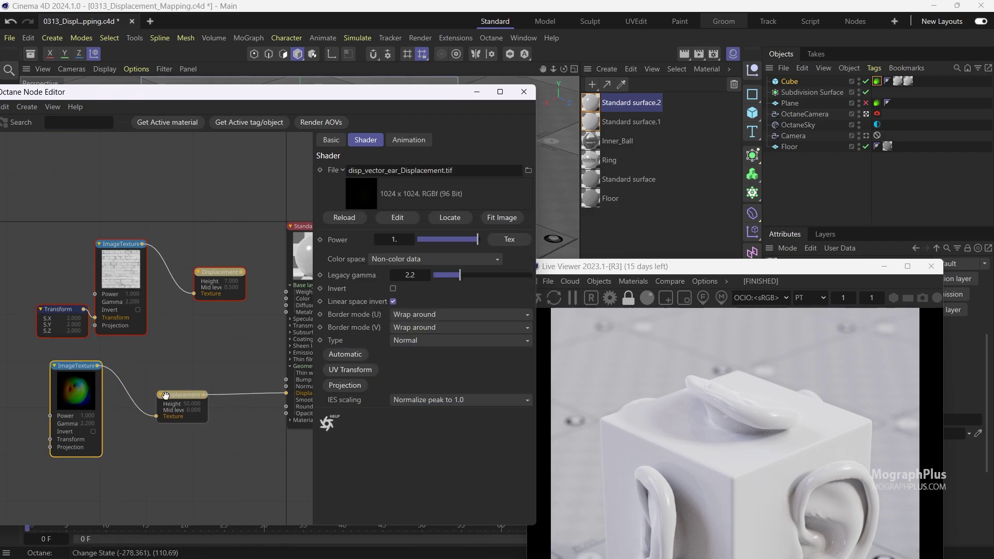
pyautogui.moveTo(182, 394); pyautogui.dragTo(167, 392)
pyautogui.moveTo(220, 273); pyautogui.dragTo(184, 274)
# Add a Vertex displacement mixer node and place it between the two Displacement nodes and the Standard surface node
pyautogui.doubleClick(223, 331)
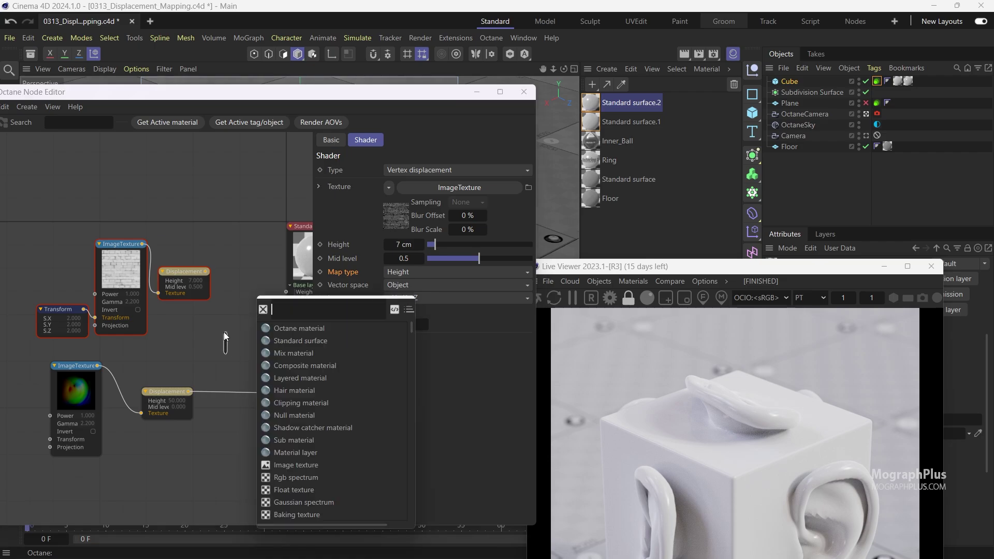
pyautogui.write('VERTEX')
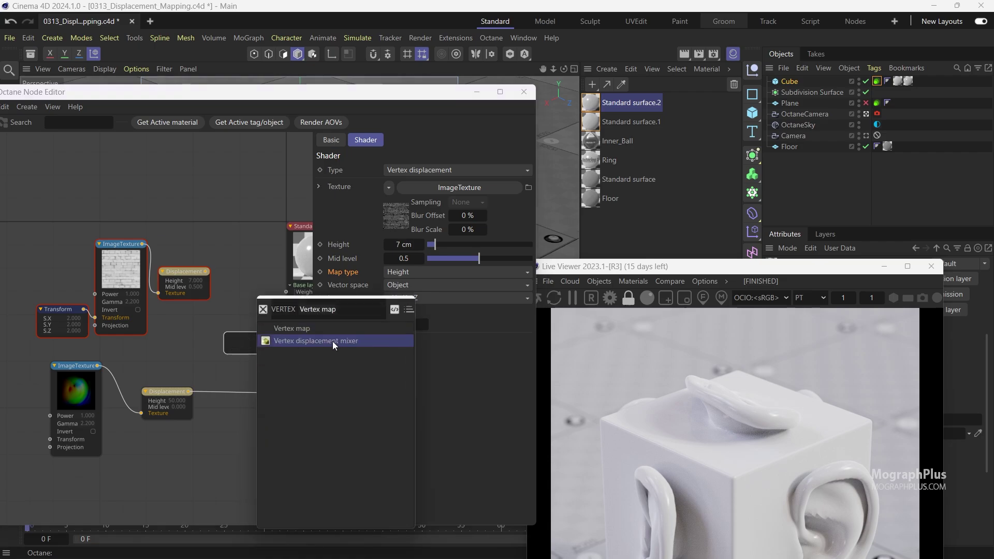
pyautogui.click(332, 341)
pyautogui.moveTo(246, 343); pyautogui.dragTo(227, 329)
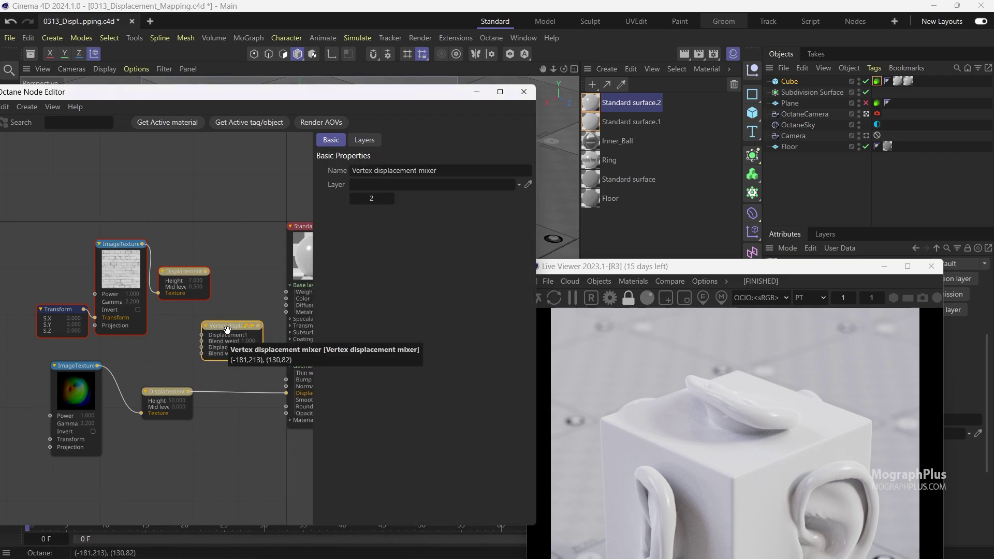
pyautogui.scroll(2, 228, 329)
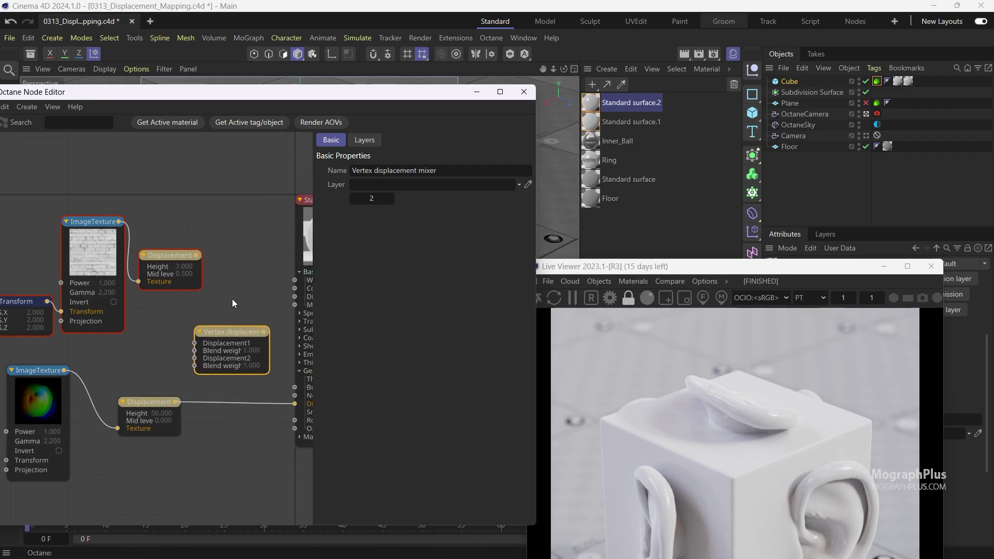
pyautogui.moveTo(231, 294); pyautogui.dragTo(201, 298, button='middle')
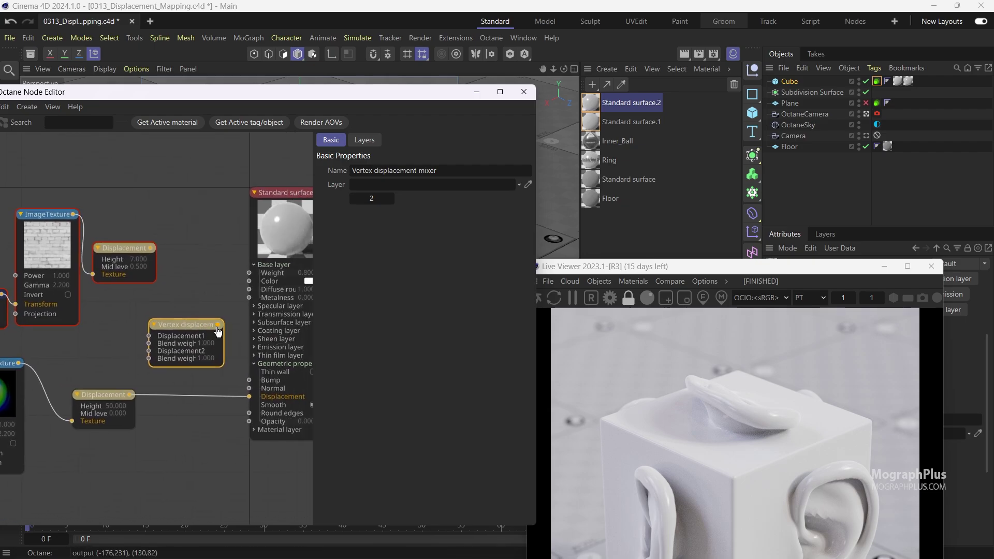
# Connect the Vertex displacement mixer to the Standard surface's Displacement input, and feed the ear Displacement node into the mixer's Displacement1 input
pyautogui.moveTo(236, 385); pyautogui.dragTo(249, 397)
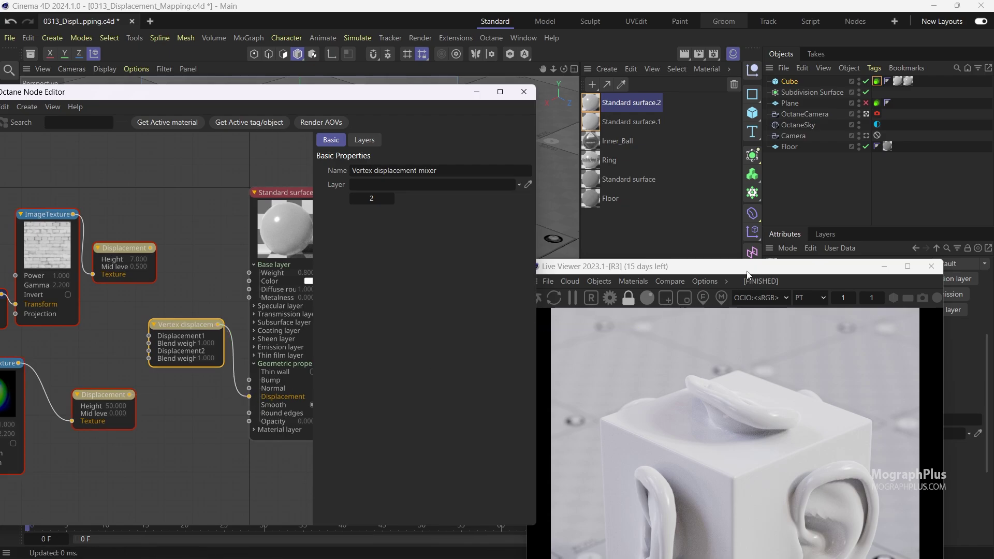
pyautogui.moveTo(738, 275); pyautogui.dragTo(769, 51)
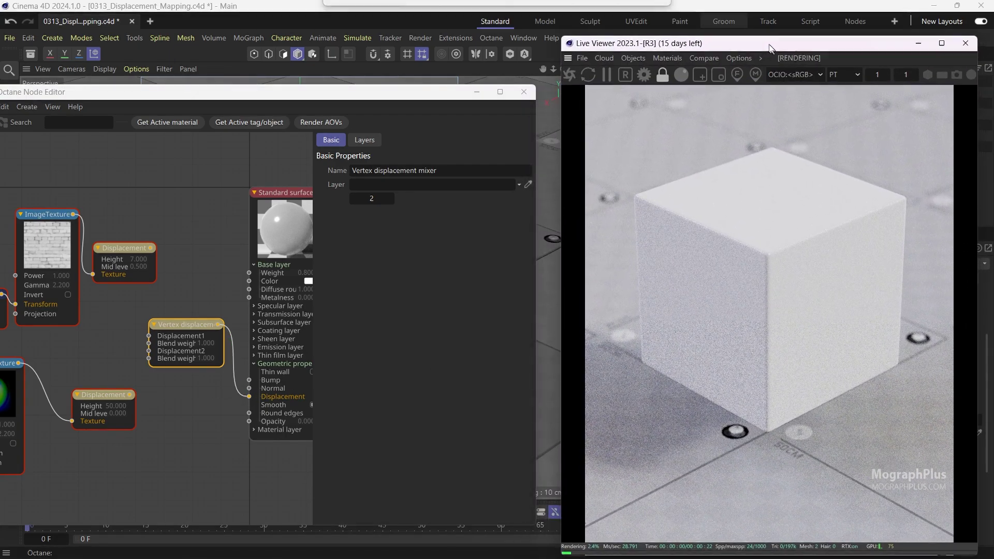
pyautogui.moveTo(148, 374); pyautogui.dragTo(163, 361, button='middle')
pyautogui.scroll(-1, 171, 349)
pyautogui.moveTo(165, 380); pyautogui.dragTo(182, 328)
pyautogui.scroll(-2, 217, 371)
pyautogui.click(199, 365)
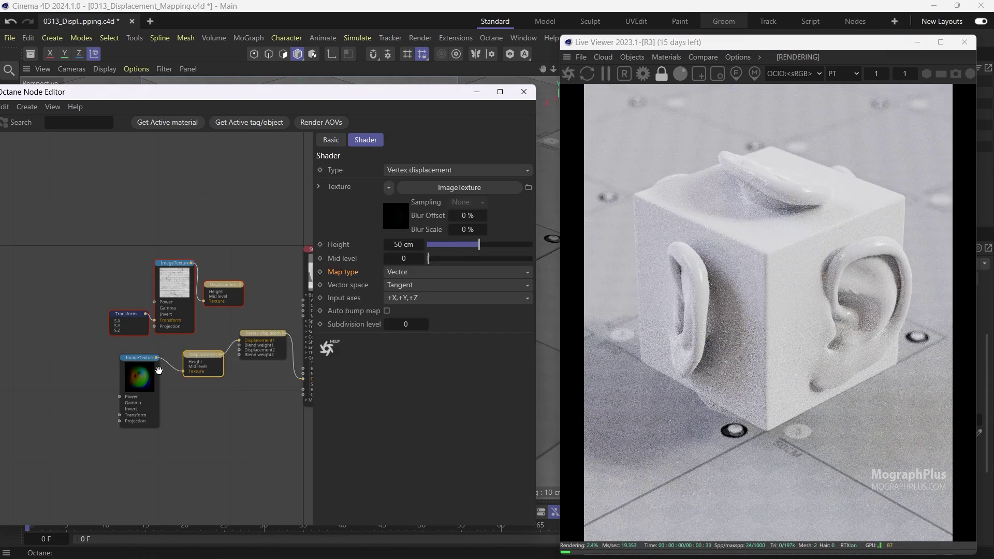
# Move the brick nodes below the ear nodes and connect the brick Displacement node to the mixer's Displacement2 input
pyautogui.moveTo(160, 371); pyautogui.dragTo(128, 351)
pyautogui.moveTo(84, 249); pyautogui.dragTo(200, 447)
pyautogui.moveTo(254, 346); pyautogui.dragTo(255, 366)
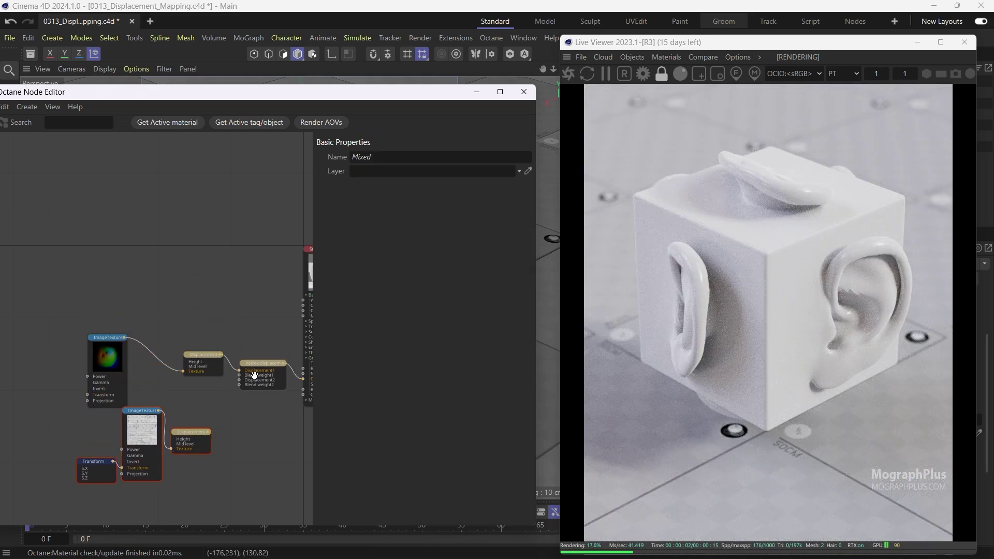
pyautogui.scroll(3, 235, 436)
pyautogui.moveTo(194, 412); pyautogui.dragTo(237, 358)
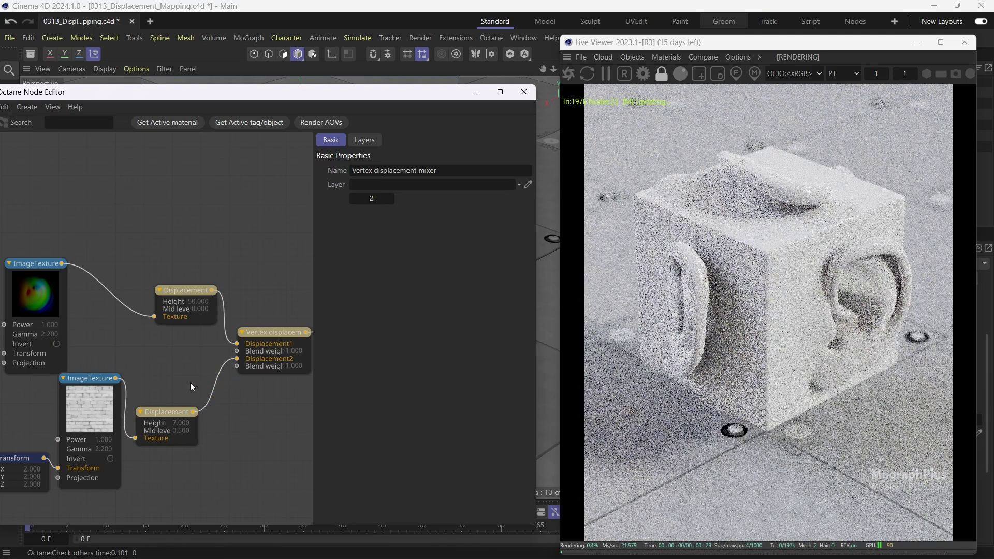
# Align the ear ImageTexture node directly above the brick ImageTexture node
pyautogui.scroll(-1, 203, 331)
pyautogui.moveTo(80, 271); pyautogui.dragTo(131, 264)
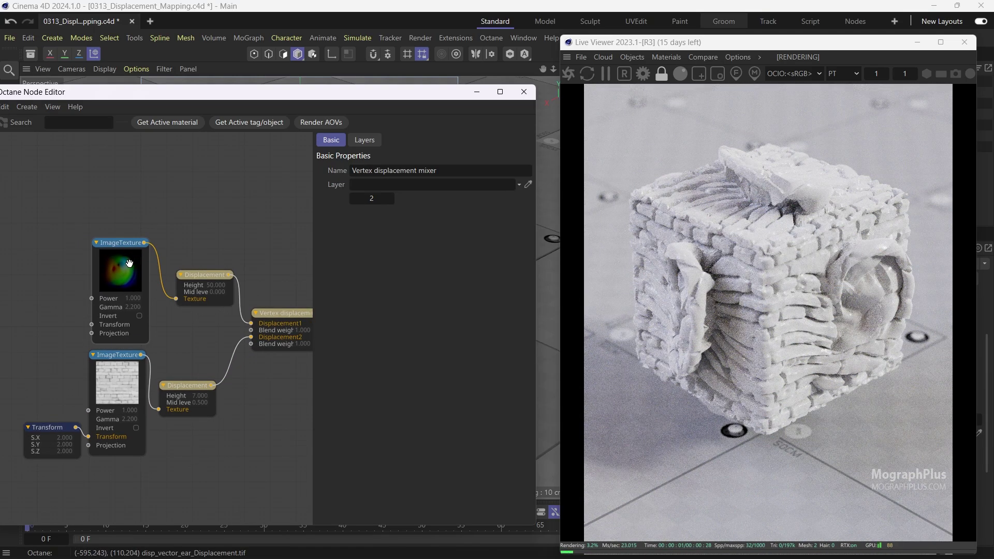
pyautogui.click(131, 264)
pyautogui.scroll(-3, 155, 337)
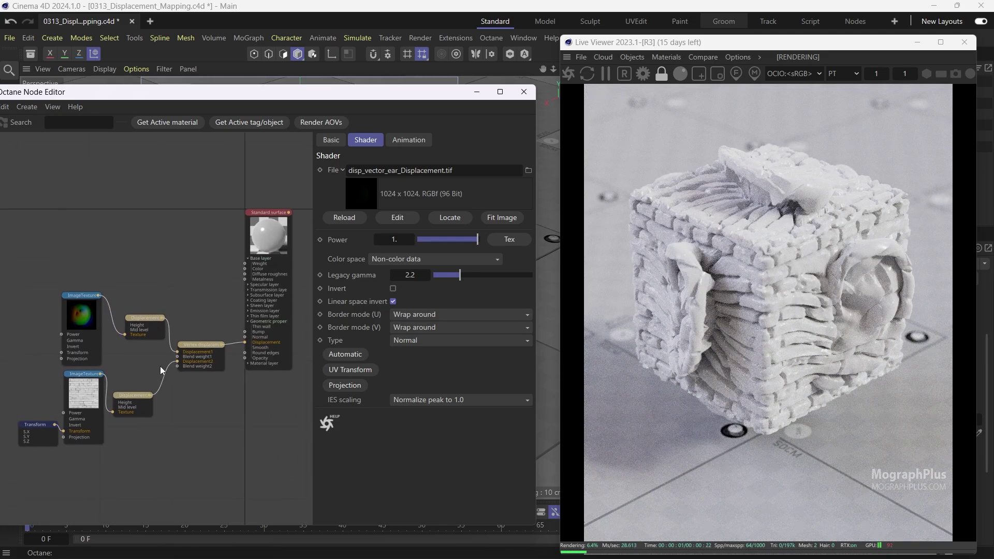
pyautogui.moveTo(160, 370); pyautogui.dragTo(167, 371, button='middle')
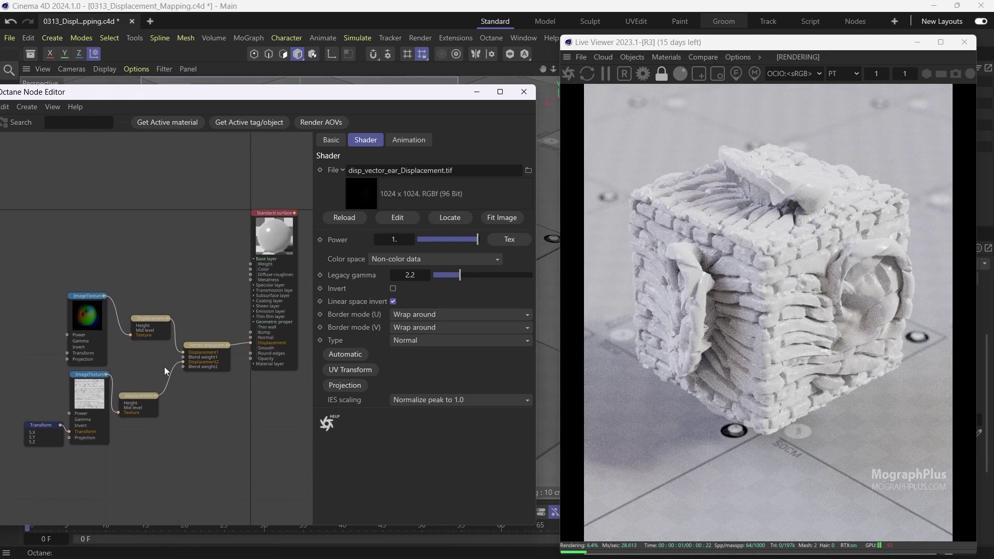
# Try Blend weight1 values of 0.625 and about 0.365 in the Vertex displacement mixer's layers, and restore it to 1
pyautogui.click(207, 348)
pyautogui.click(369, 140)
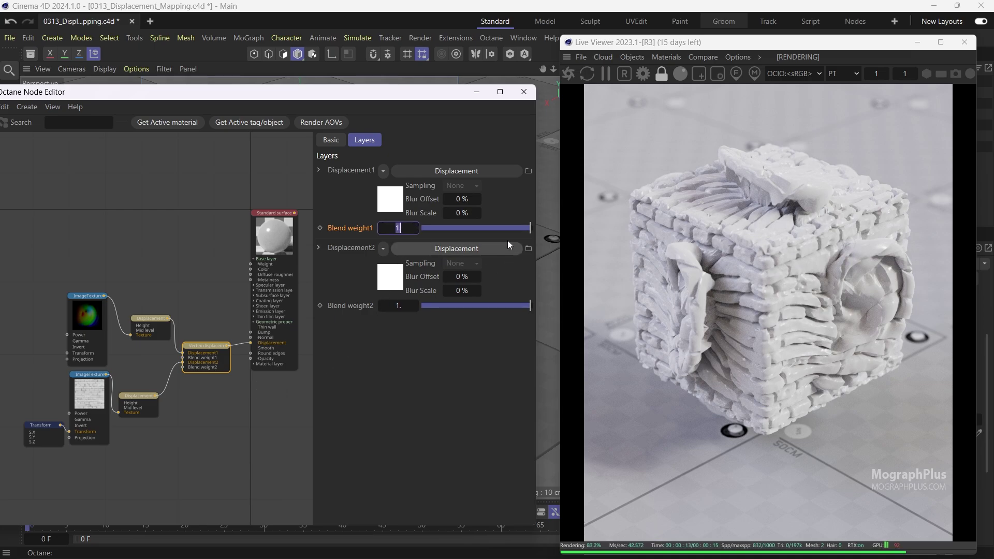
pyautogui.click(490, 230)
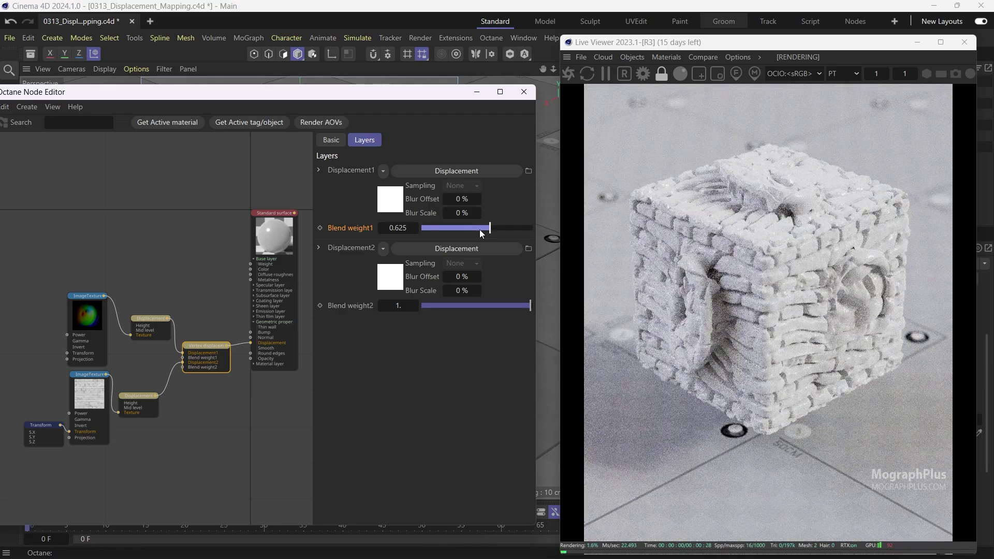
pyautogui.moveTo(467, 226); pyautogui.dragTo(449, 230)
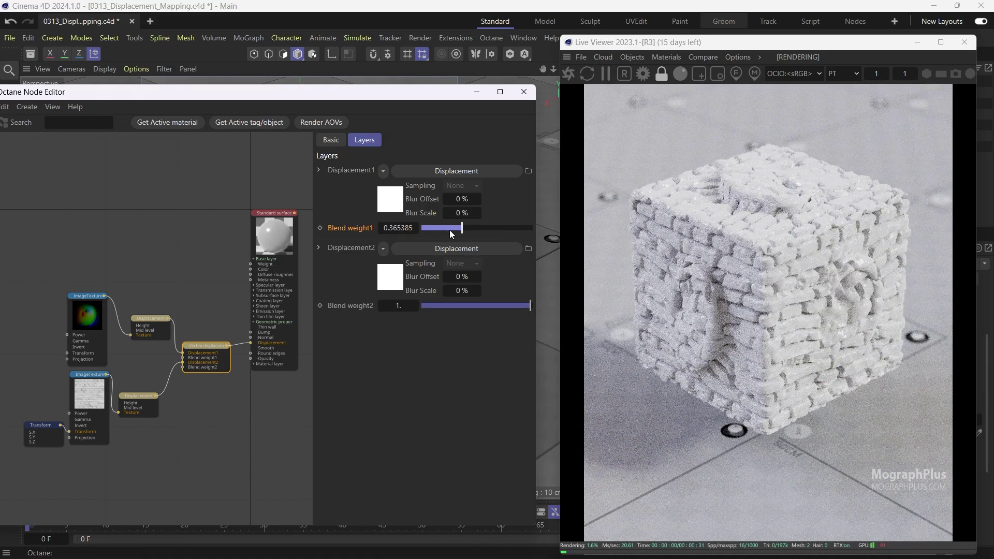
pyautogui.click(485, 228)
pyautogui.moveTo(521, 234); pyautogui.dragTo(534, 230)
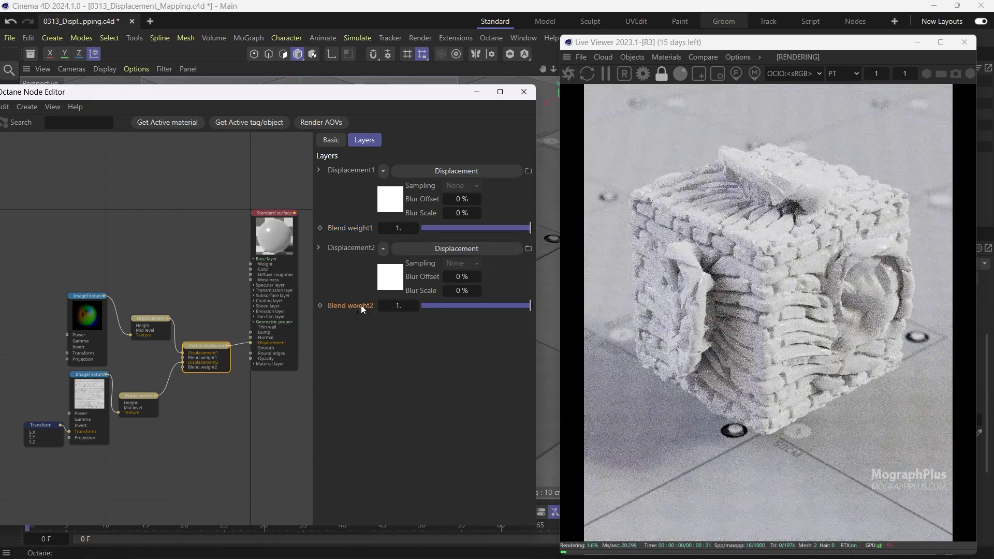
# Try Blend weight2 values of about 0.635, 0.26 and 0.106 in the mixer, and restore it to 1
pyautogui.click(491, 306)
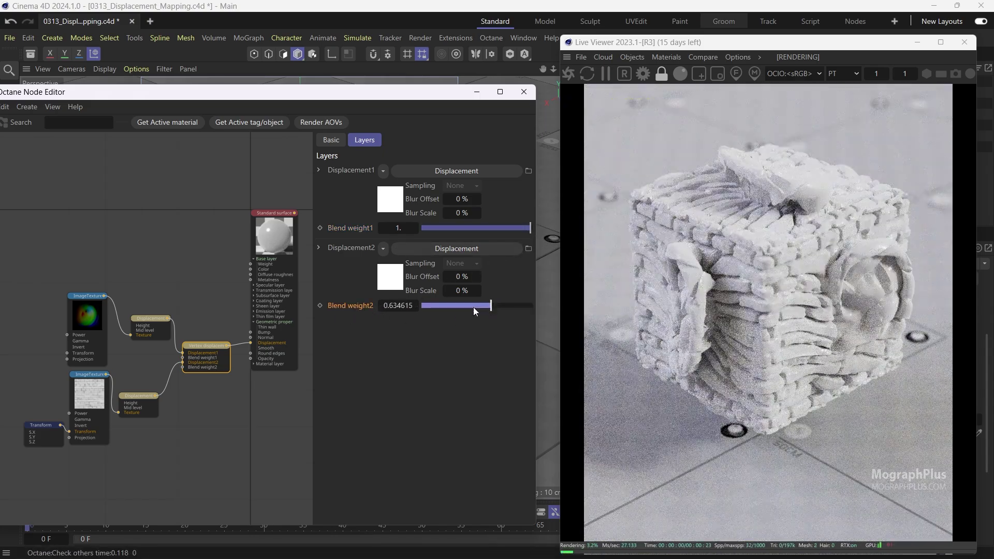
pyautogui.click(450, 305)
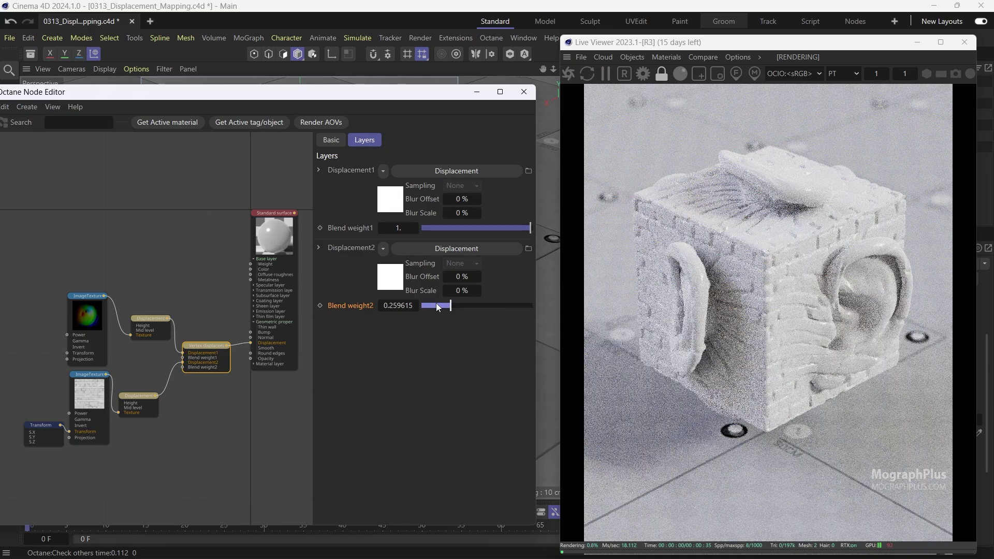
pyautogui.click(434, 306)
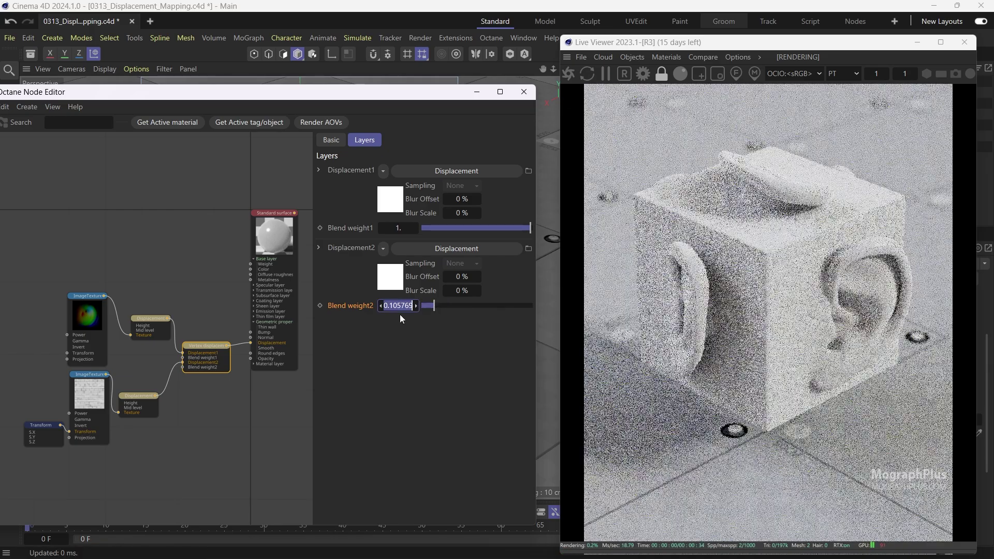
pyautogui.write('1')
pyautogui.press('Return')
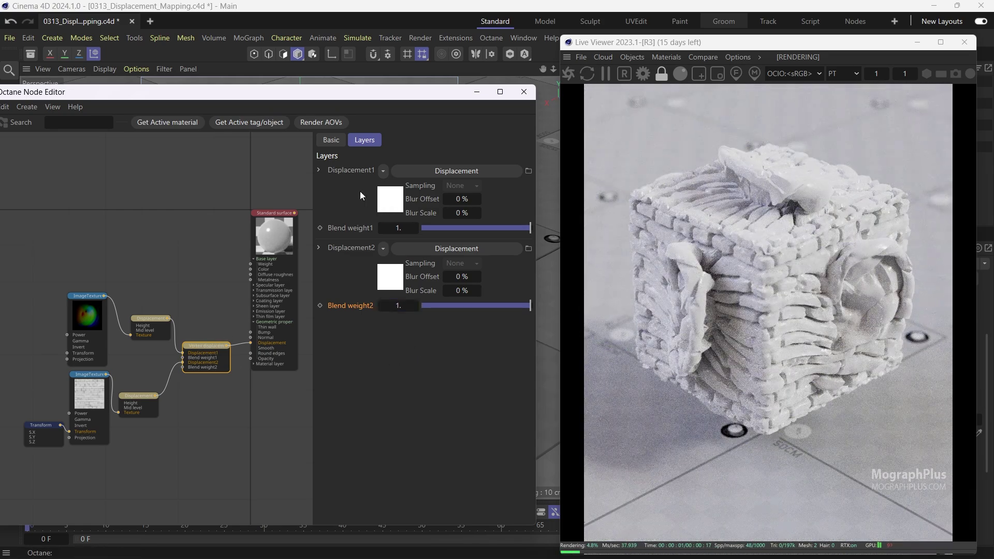
# Check the Vertex displacement mixer's input count in its basic properties, and reduce Blend weight2 in its layers
pyautogui.click(334, 141)
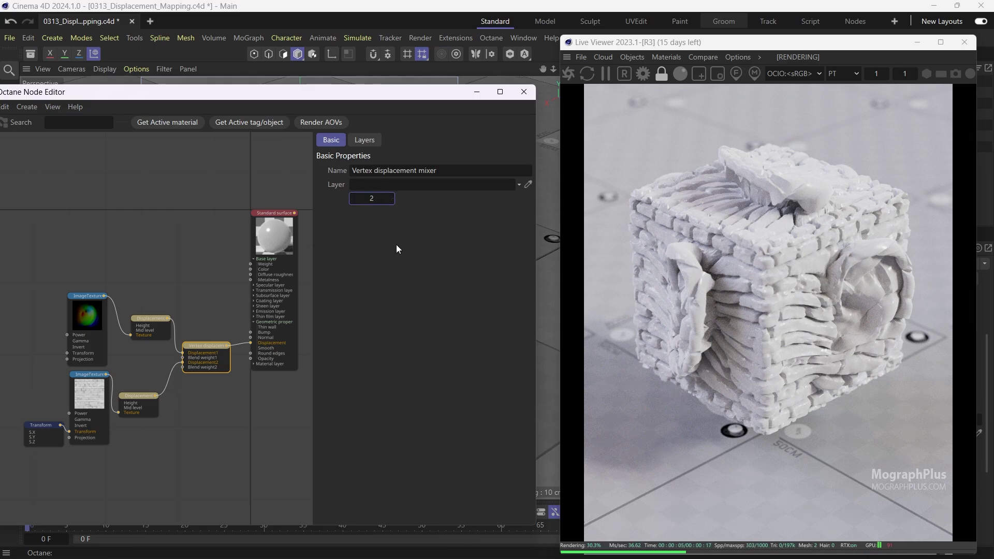
pyautogui.moveTo(182, 405); pyautogui.dragTo(171, 413, button='middle')
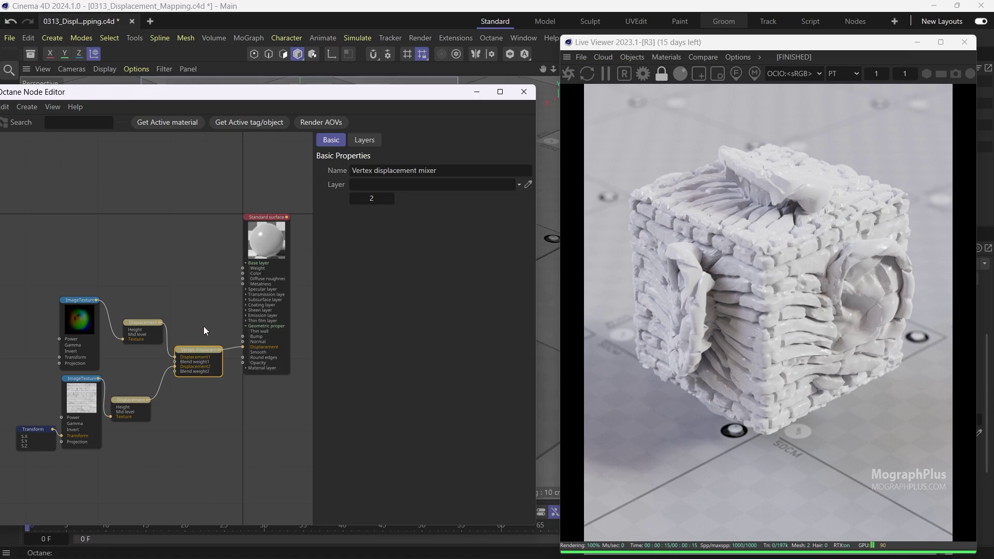
pyautogui.click(363, 141)
pyautogui.moveTo(522, 306); pyautogui.dragTo(476, 306)
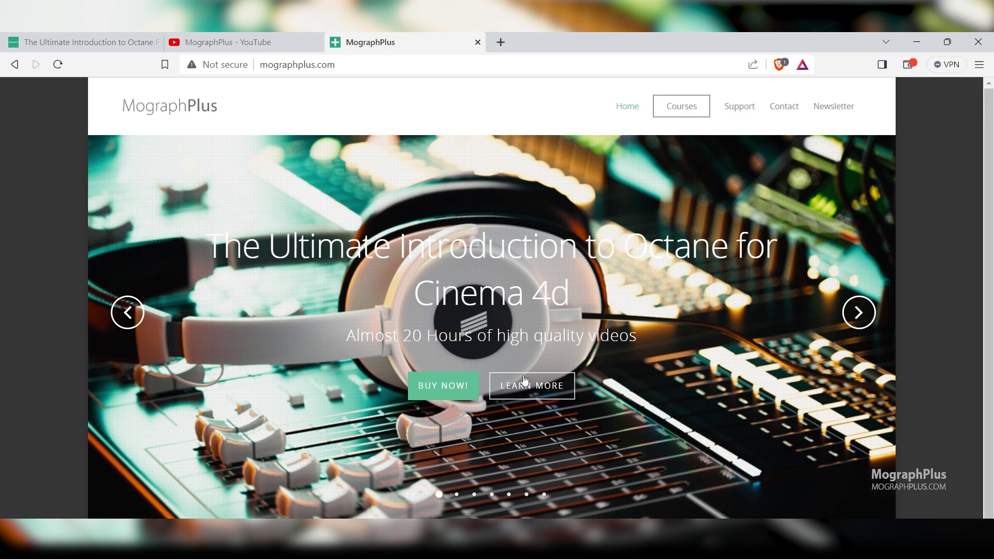
# Switch to the browser and look through the featured course slides on the MographPlus home page
pyautogui.click(864, 327)
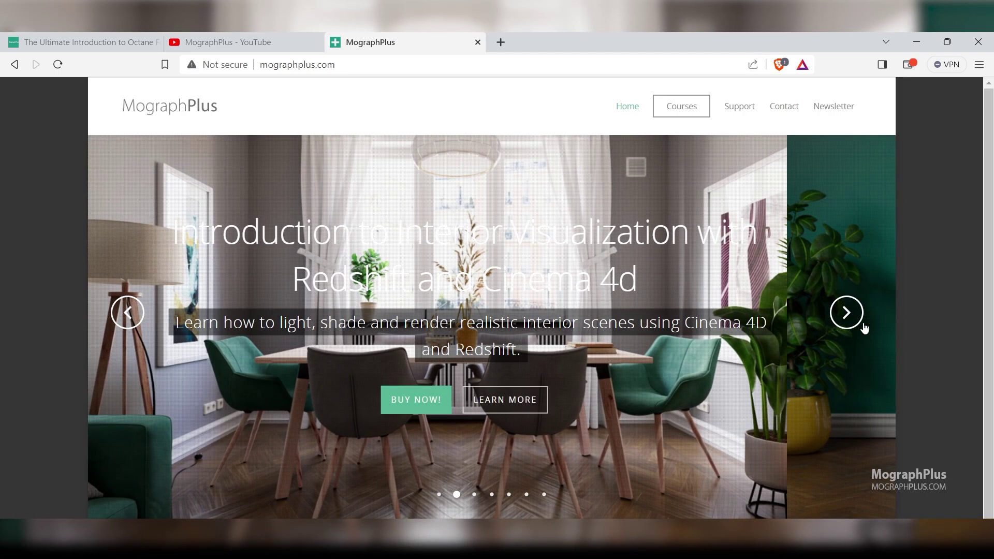
pyautogui.click(863, 327)
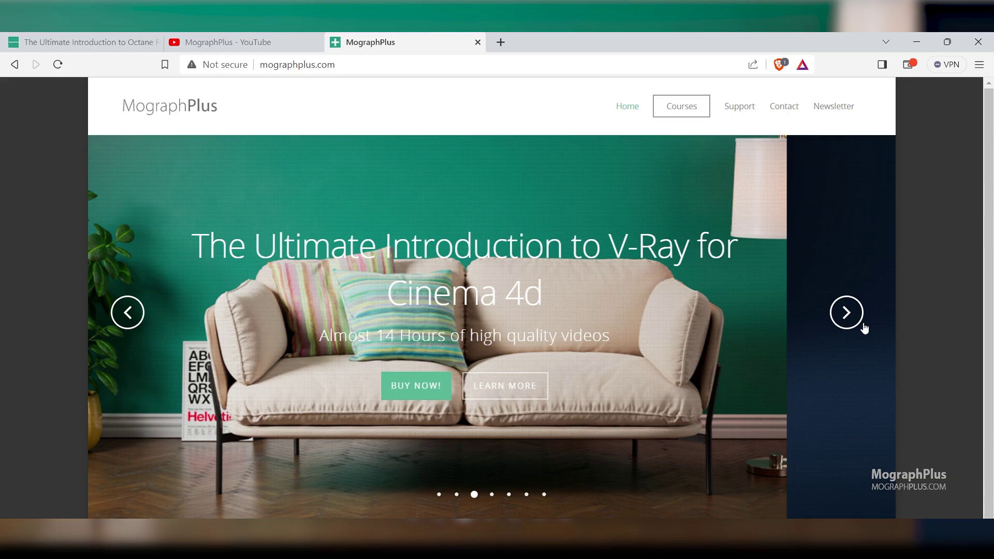